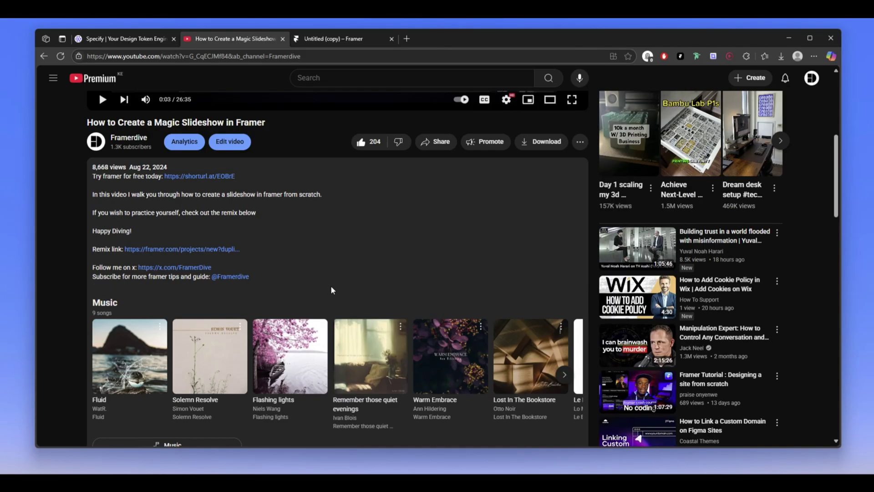
# Return to the Magic Slideshow tutorial's video player and view it in full screen
pyautogui.scroll(6, 342, 289)
pyautogui.scroll(5, 349, 292)
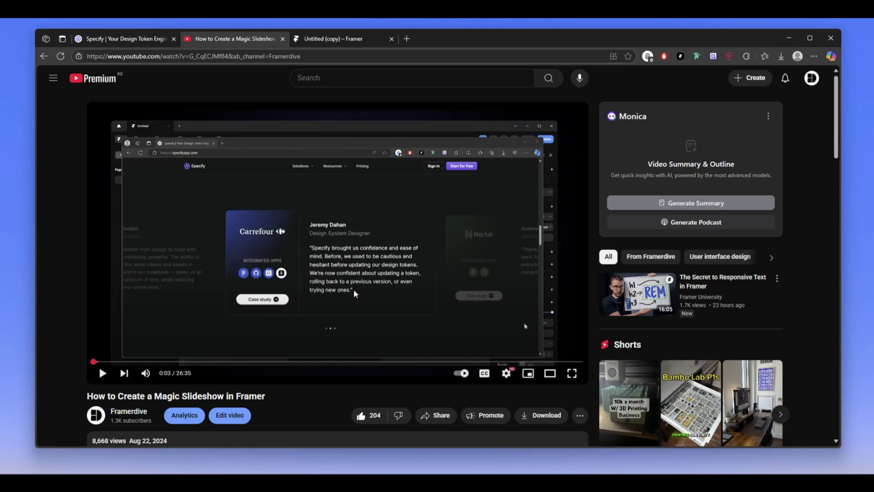
pyautogui.click(572, 371)
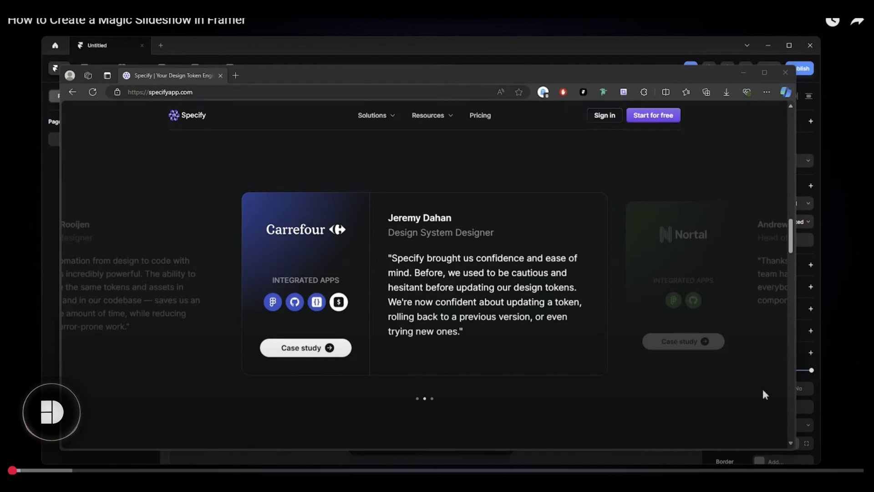
# Read the viewer comments under the tutorial that ask about making the slideshow responsive
pyautogui.scroll(-5, 145, 349)
pyautogui.scroll(-10, 160, 341)
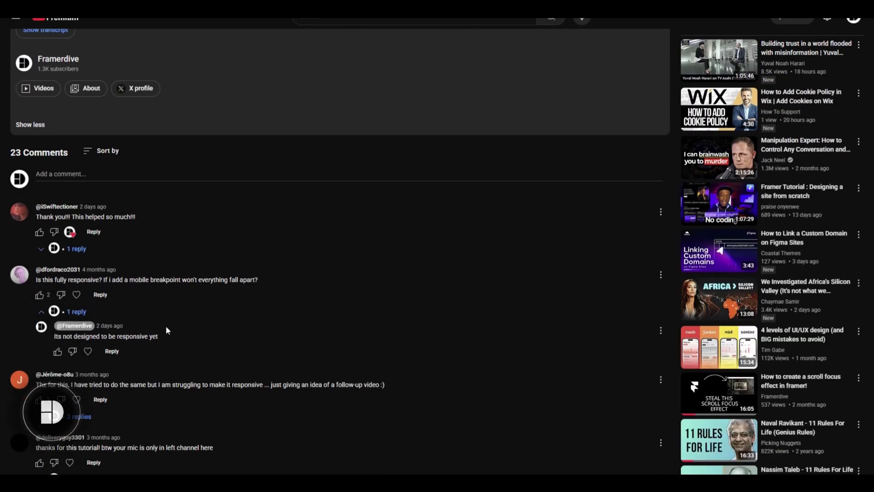
pyautogui.scroll(15, 173, 323)
pyautogui.scroll(5, 397, 296)
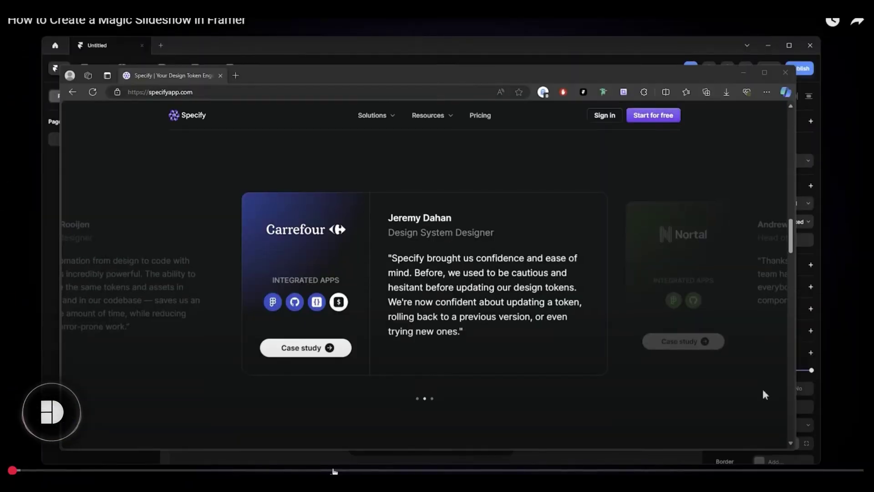
pyautogui.scroll(-15, 217, 370)
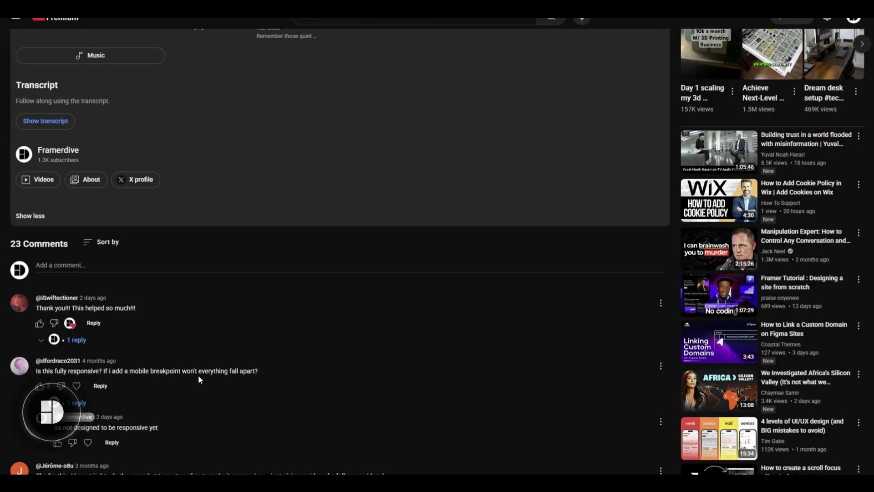
pyautogui.scroll(1, 89, 173)
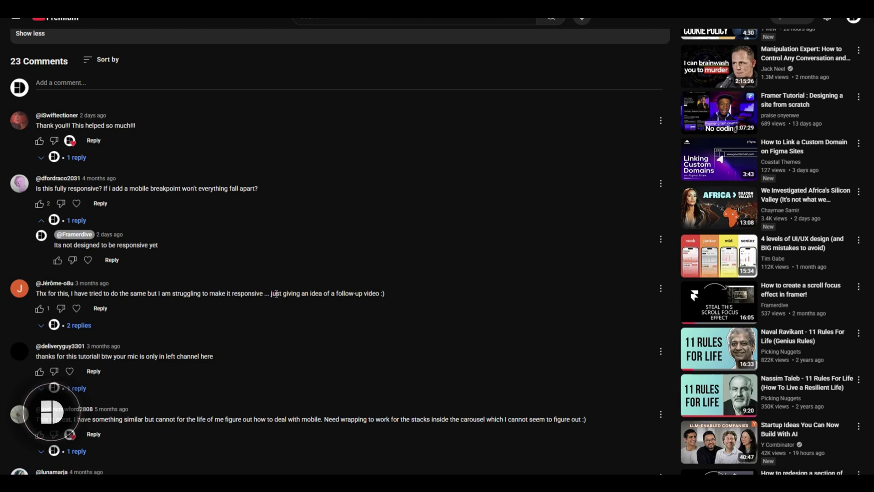
pyautogui.scroll(-1, 214, 330)
pyautogui.scroll(1, 152, 364)
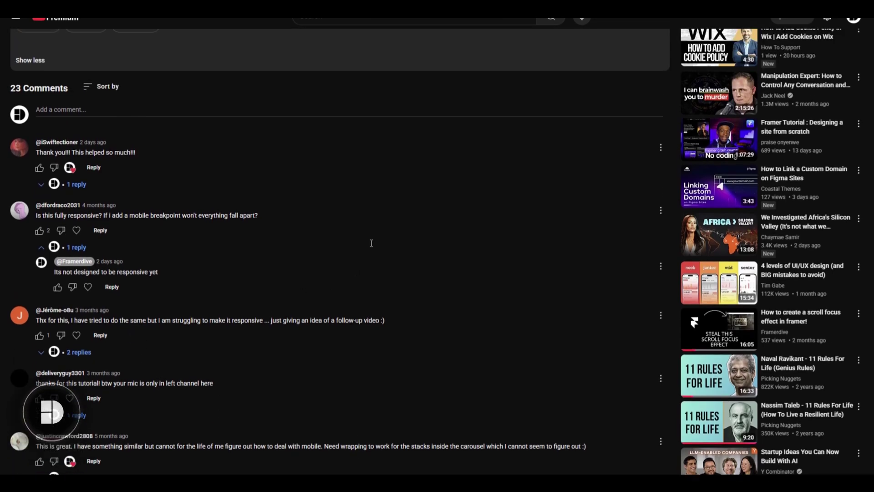
pyautogui.scroll(10, 359, 248)
pyautogui.scroll(3, 548, 168)
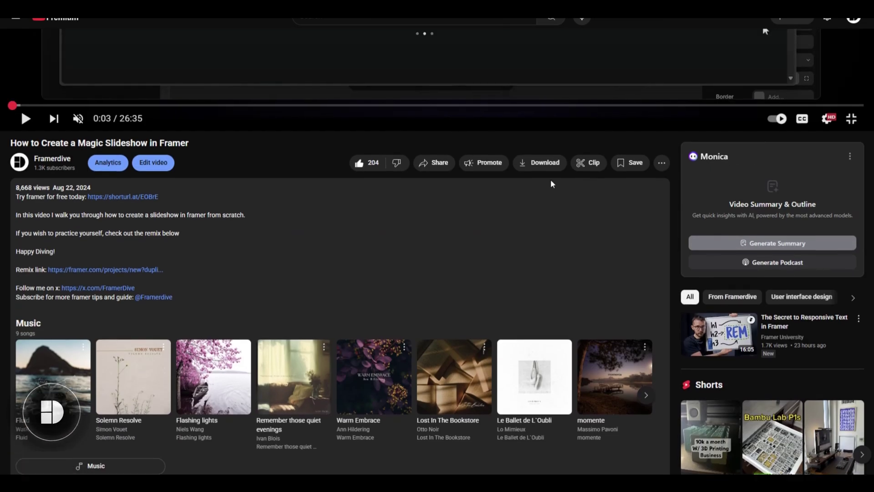
pyautogui.scroll(4, 561, 173)
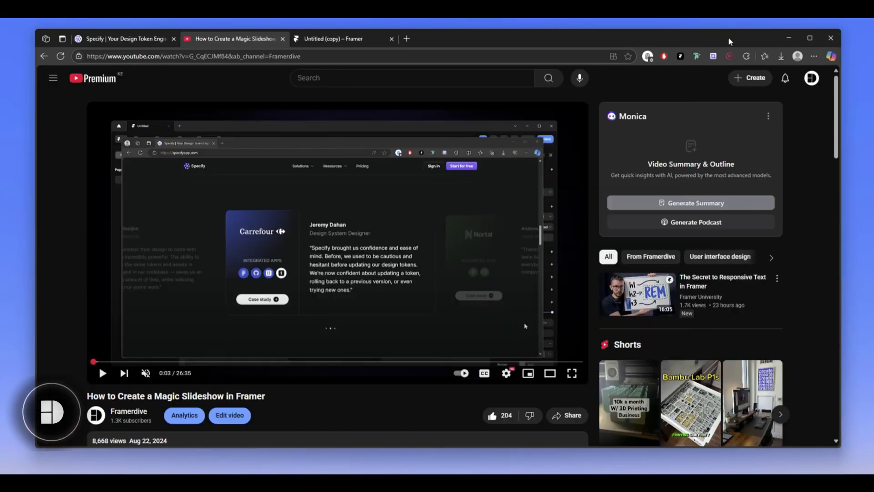
# Switch to the Untitled (copy) project in Framer and examine the desktop slideshow together with its connected cards
pyautogui.click(332, 40)
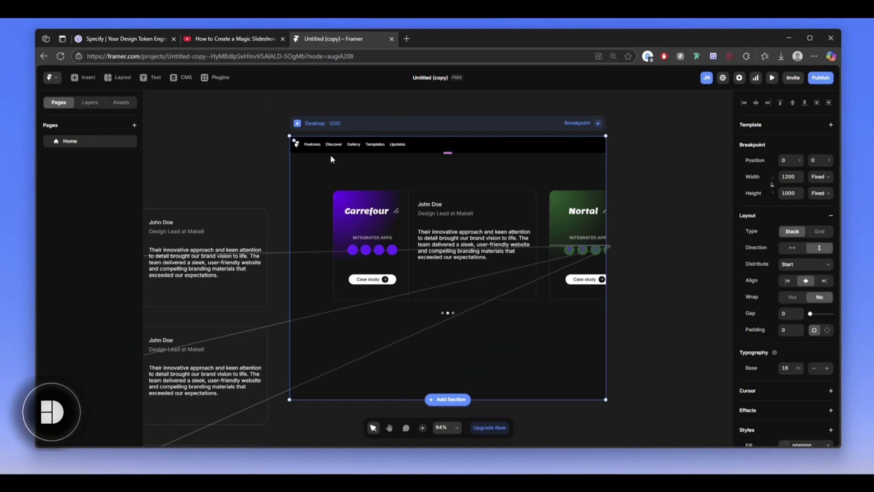
pyautogui.scroll(-2, 416, 261)
pyautogui.scroll(-3, 419, 262)
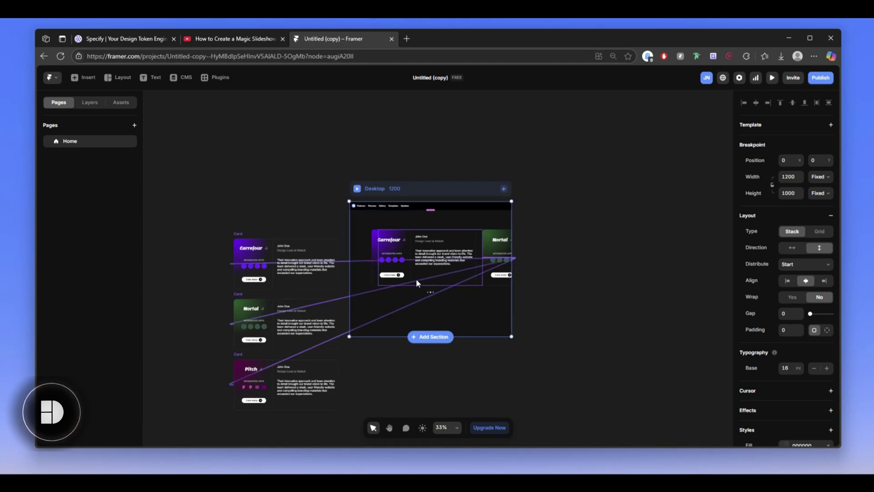
pyautogui.scroll(2, 416, 278)
pyautogui.scroll(4, 423, 291)
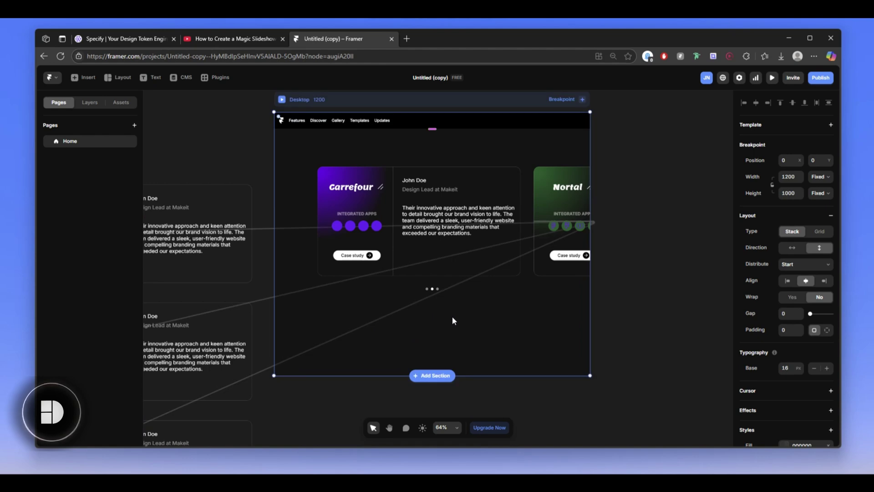
pyautogui.scroll(-1, 458, 314)
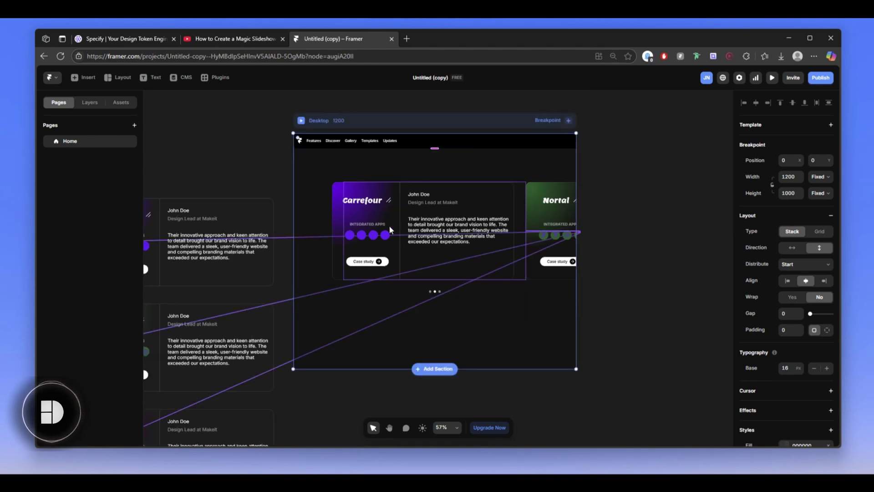
pyautogui.scroll(1, 515, 284)
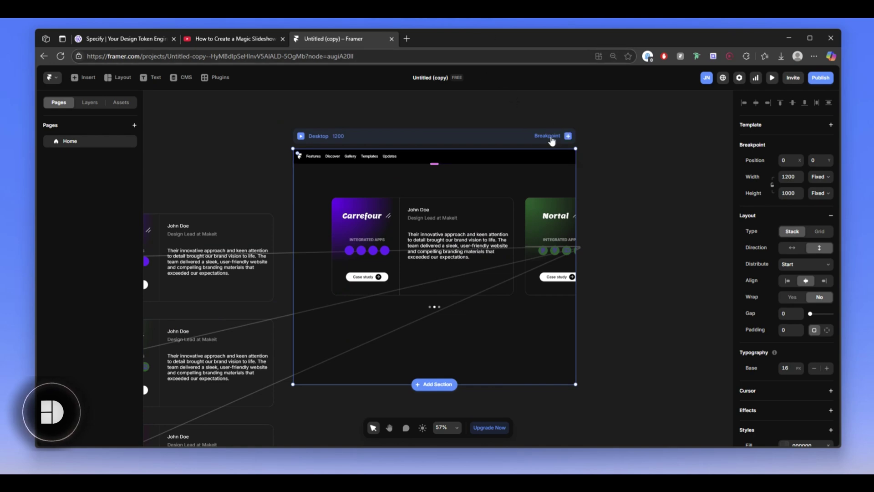
# Add the Tablet 810 and Phone 390 breakpoints to the Home page
pyautogui.click(568, 137)
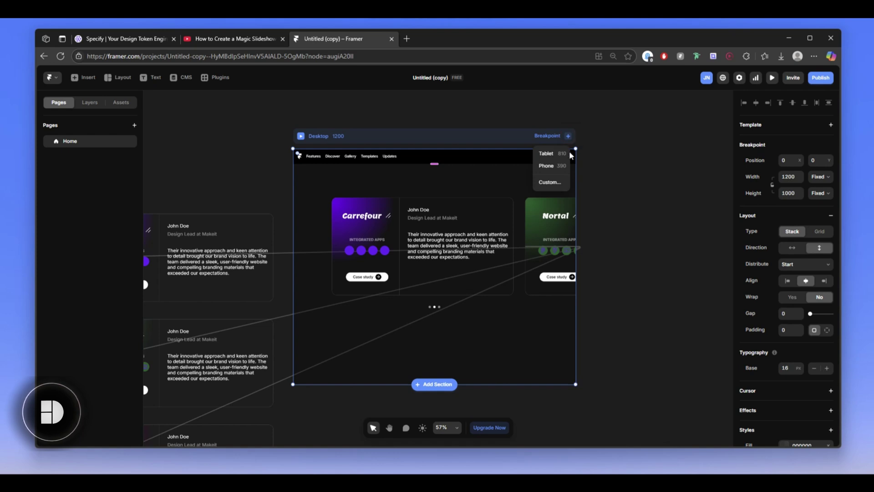
pyautogui.click(549, 156)
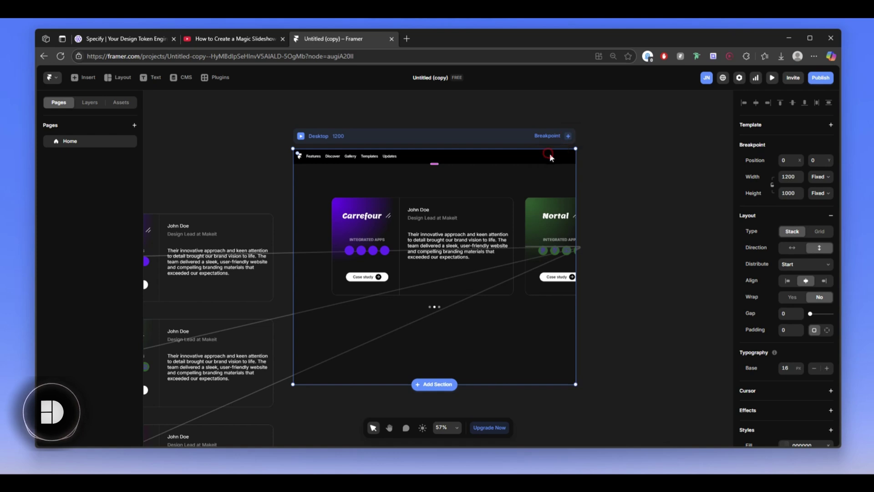
pyautogui.click(525, 138)
pyautogui.click(537, 169)
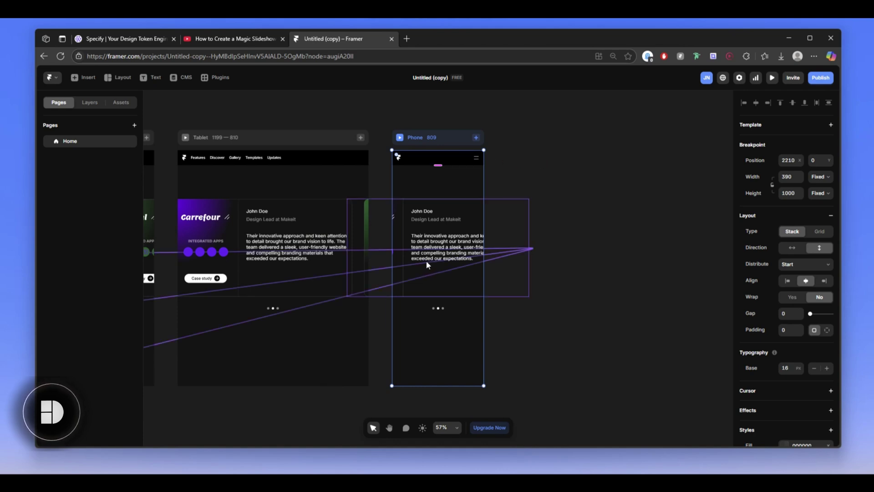
# Compare how the slideshow cards lay out across the desktop, tablet and phone breakpoints
pyautogui.press('space')
pyautogui.moveTo(470, 201); pyautogui.dragTo(609, 172)
pyautogui.moveTo(396, 197); pyautogui.dragTo(538, 193)
pyautogui.moveTo(343, 187); pyautogui.dragTo(433, 210)
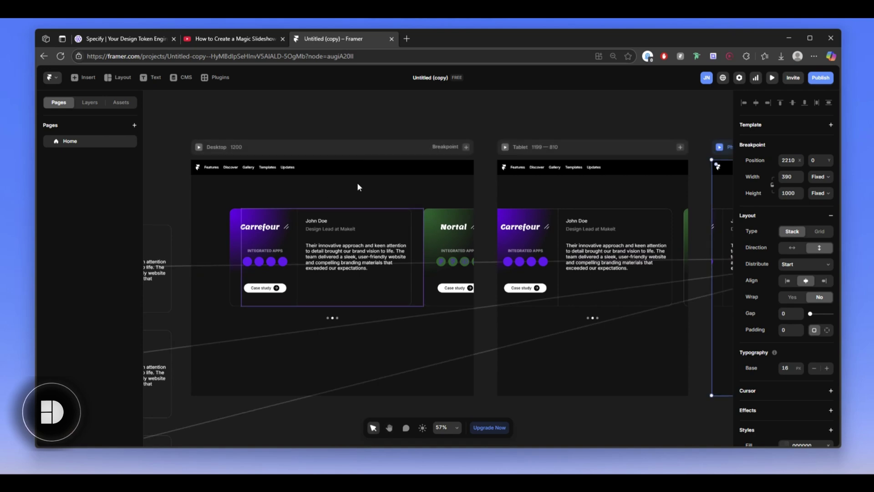
pyautogui.hscroll(-5, 451, 209)
pyautogui.scroll(5, 450, 251)
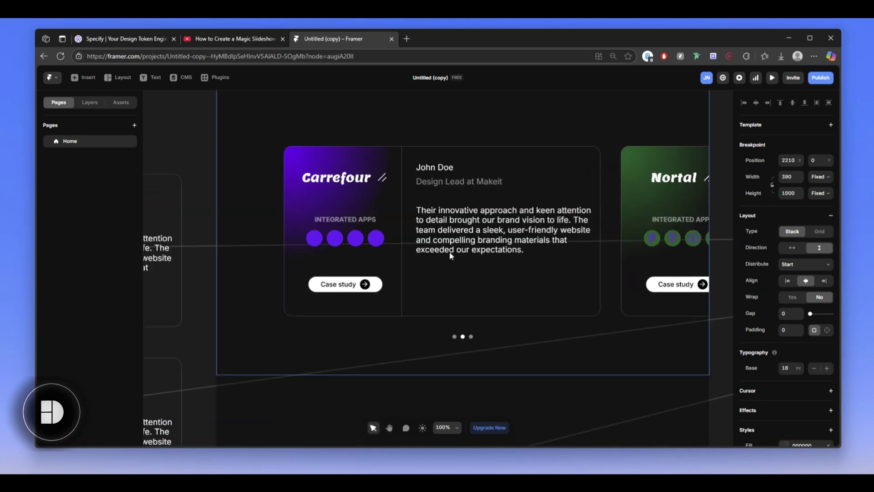
pyautogui.scroll(-5, 450, 251)
pyautogui.press('space')
pyautogui.moveTo(580, 133); pyautogui.dragTo(433, 167)
pyautogui.hscroll(5, 433, 166)
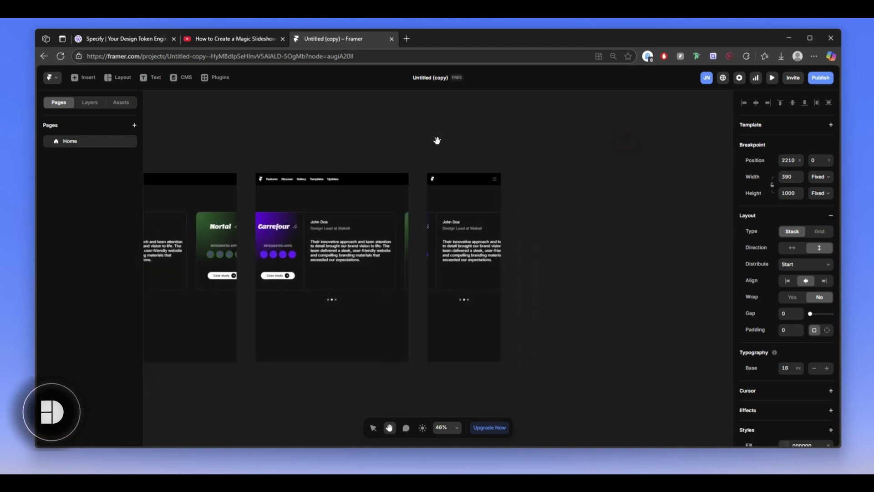
pyautogui.press('space')
pyautogui.hscroll(-5, 517, 119)
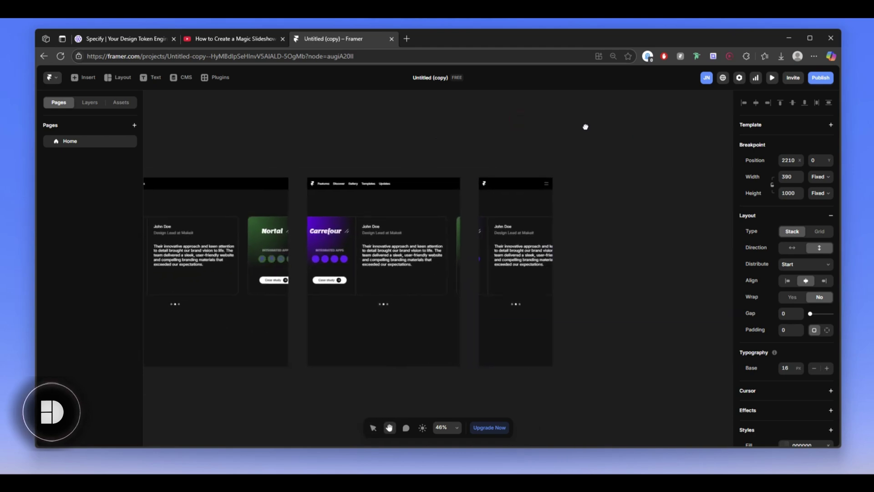
pyautogui.hscroll(-5, 504, 135)
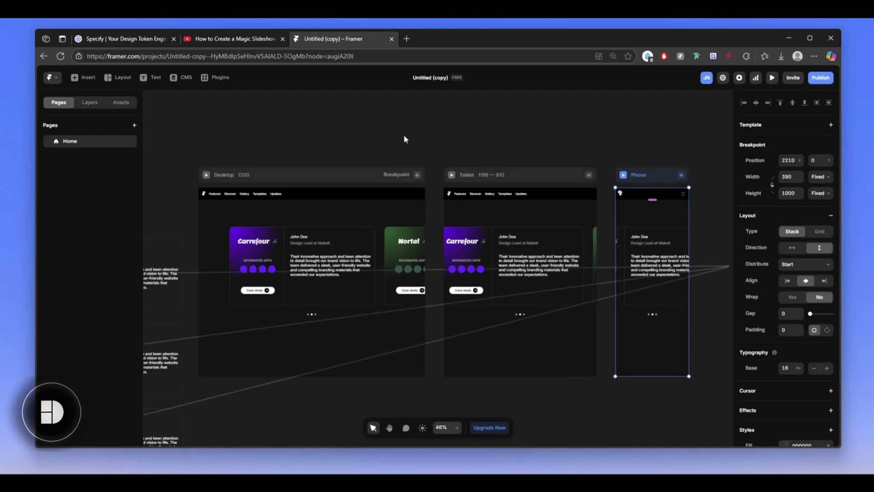
pyautogui.scroll(5, 447, 123)
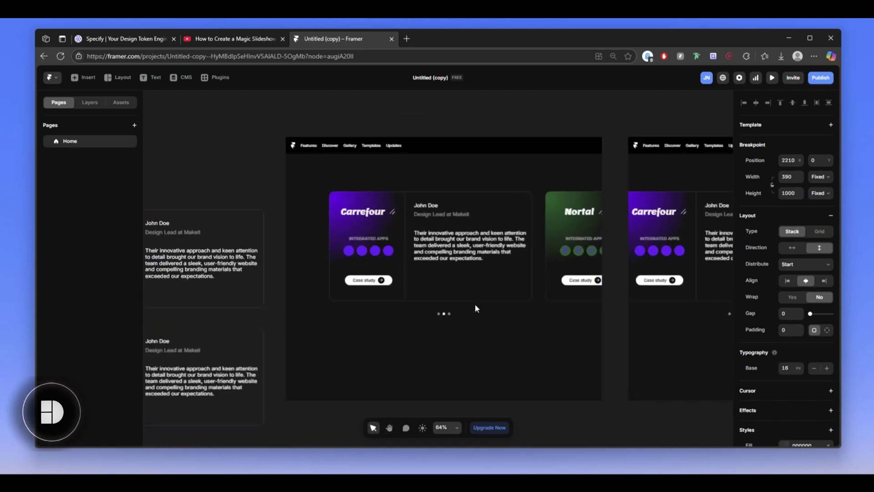
pyautogui.scroll(2, 475, 305)
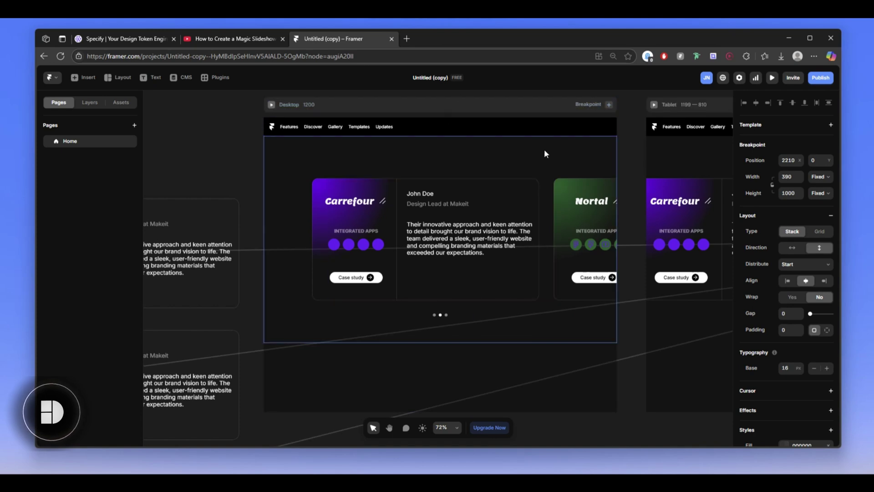
# Examine the tablet and phone breakpoints up close, checking the phone's card fit and breakpoint range
pyautogui.press('h')
pyautogui.moveTo(630, 129); pyautogui.dragTo(305, 148)
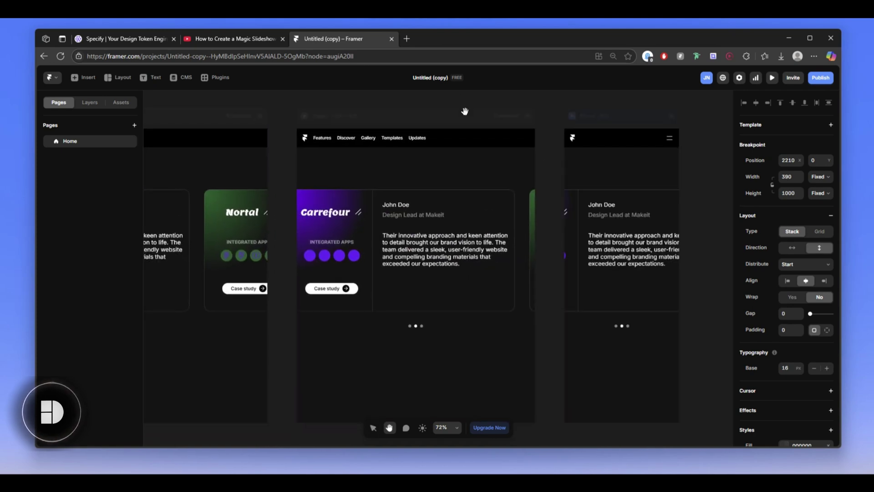
pyautogui.moveTo(513, 104); pyautogui.dragTo(371, 83)
pyautogui.press('v')
pyautogui.click(438, 109)
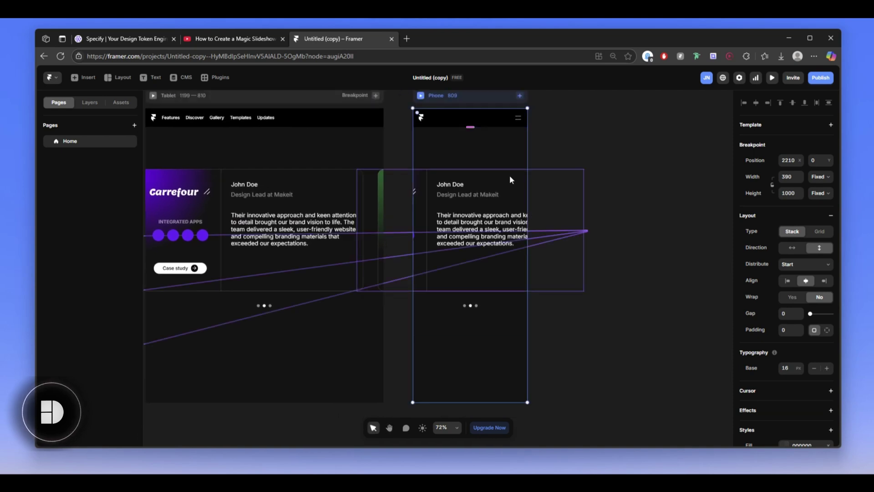
pyautogui.keyDown('ctrl'); pyautogui.scroll(2, 482, 173); pyautogui.keyUp('ctrl')
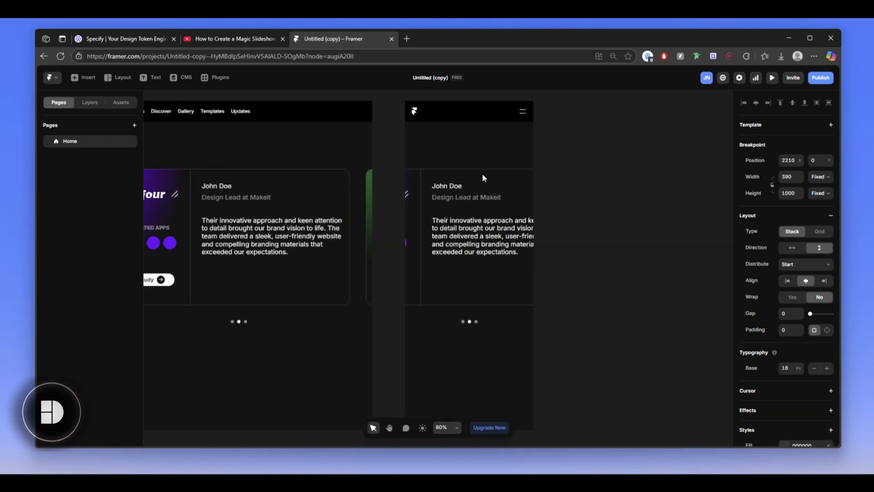
pyautogui.scroll(3, 408, 105)
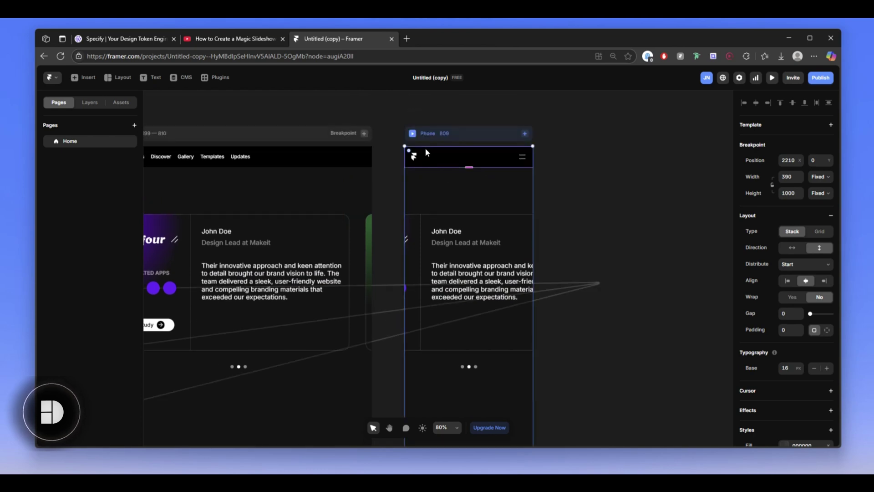
pyautogui.scroll(-3, 514, 320)
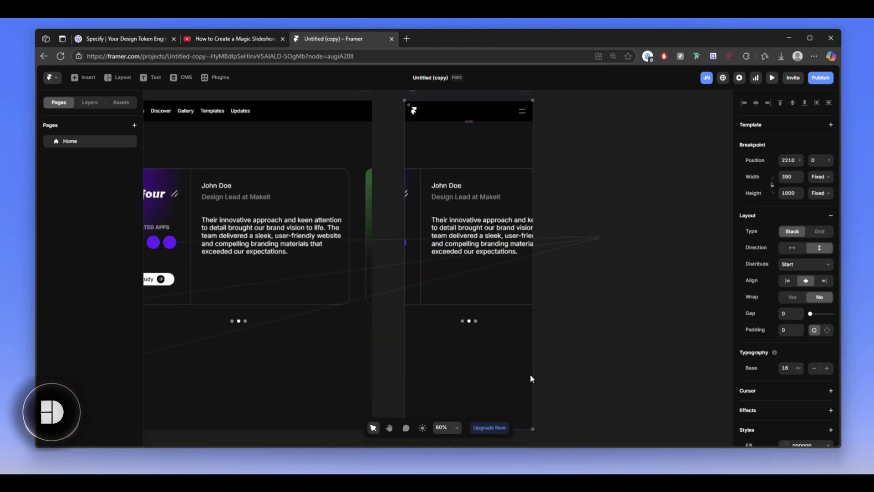
pyautogui.scroll(3, 528, 182)
pyautogui.keyDown('ctrl'); pyautogui.scroll(5, 453, 134); pyautogui.keyUp('ctrl')
pyautogui.keyDown('ctrl'); pyautogui.scroll(2, 448, 146); pyautogui.keyUp('ctrl')
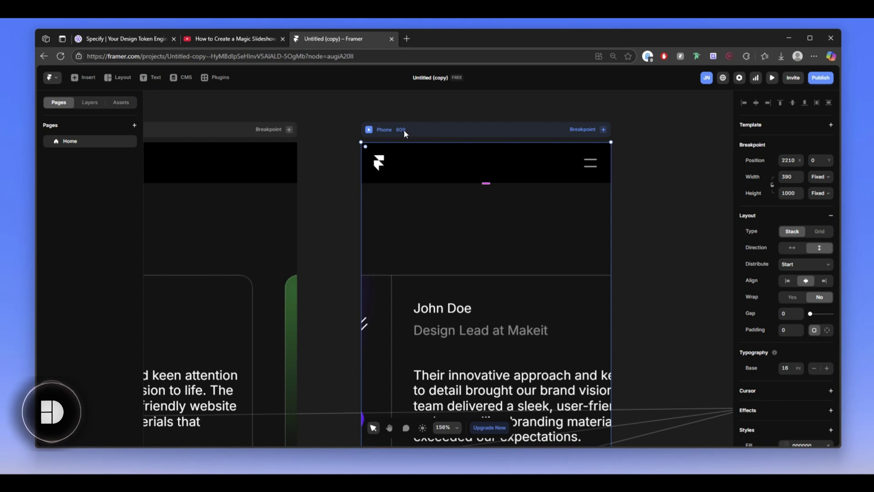
# Preview the Home page from the desktop breakpoint and check the slideshow there
pyautogui.scroll(-5, 403, 131)
pyautogui.moveTo(441, 128); pyautogui.dragTo(611, 156)
pyautogui.hscroll(-10, 611, 156)
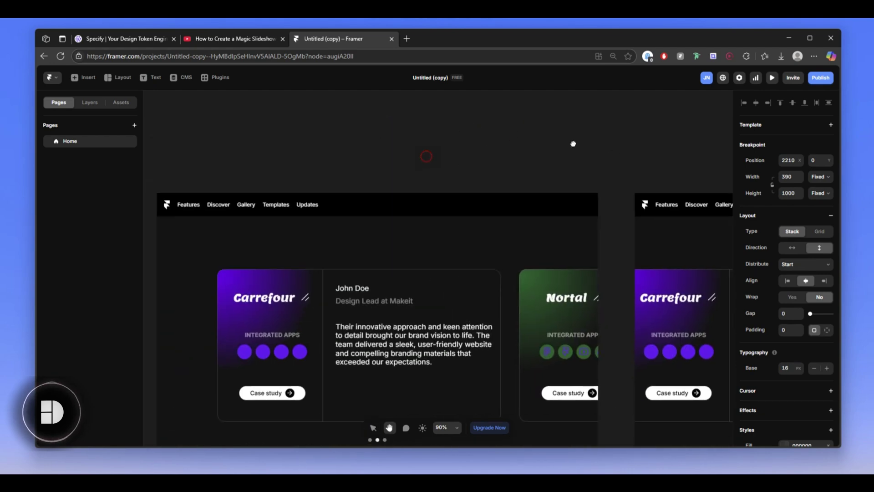
pyautogui.press('v')
pyautogui.click(241, 175)
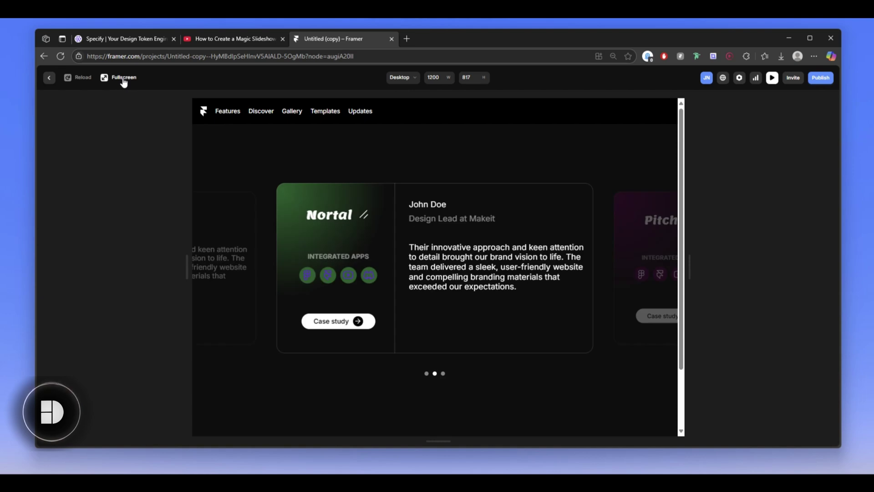
pyautogui.click(123, 78)
pyautogui.click(57, 78)
# Narrow the preview to 800 wide to check the phone layout, and return to the phone breakpoint on the canvas
pyautogui.moveTo(186, 264); pyautogui.dragTo(266, 283)
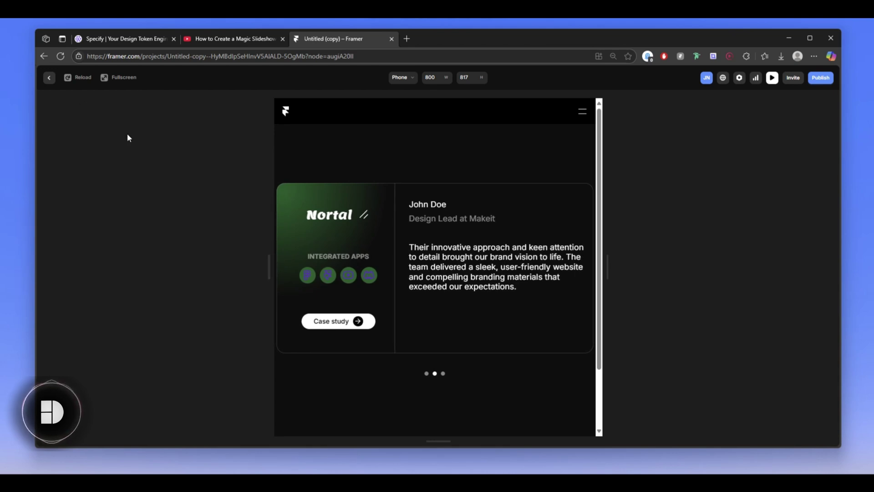
pyautogui.click(49, 77)
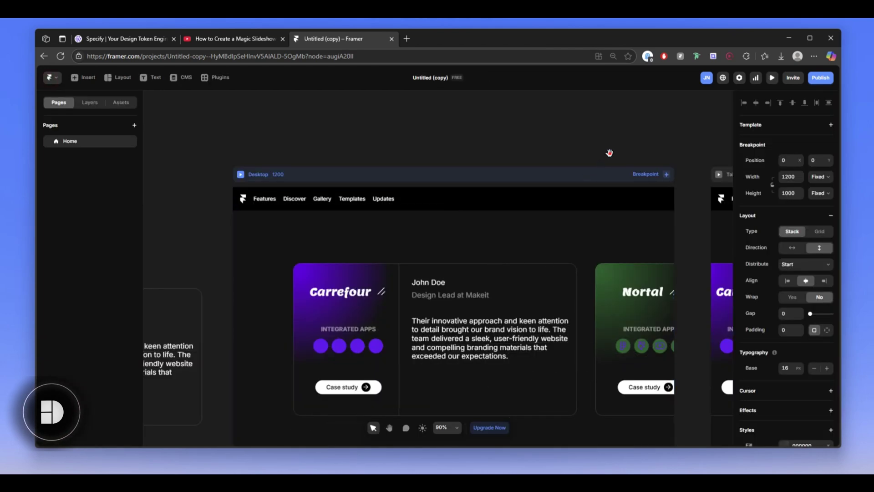
pyautogui.moveTo(503, 167); pyautogui.dragTo(299, 95)
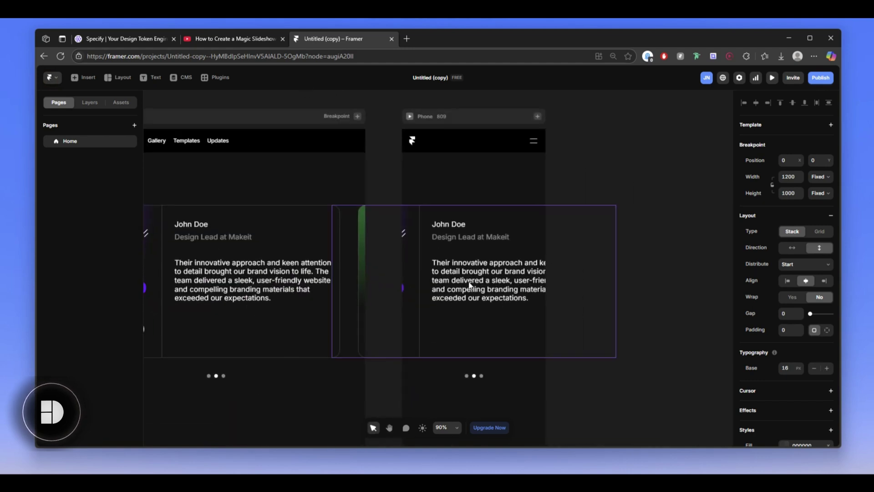
# Inspect the size and layout settings of the phone breakpoint's Stack and the Slideshow inside it
pyautogui.click(531, 319)
pyautogui.scroll(-3, 529, 318)
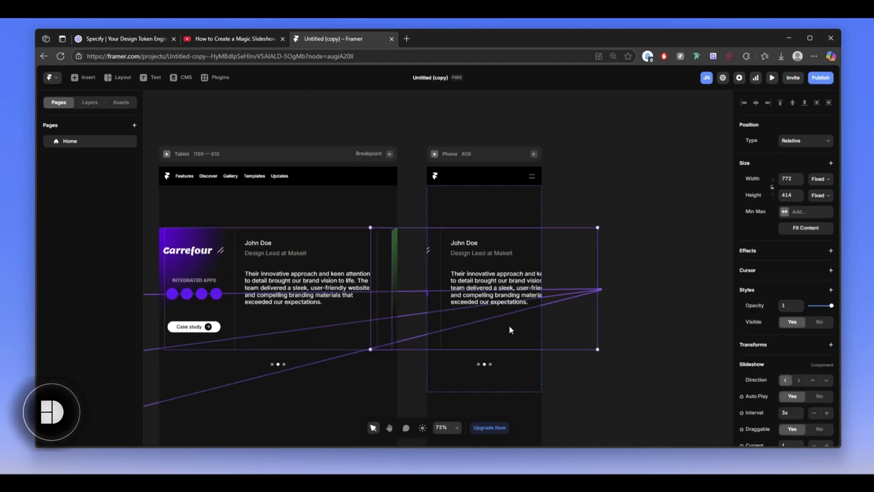
pyautogui.scroll(-3, 492, 277)
pyautogui.click(90, 102)
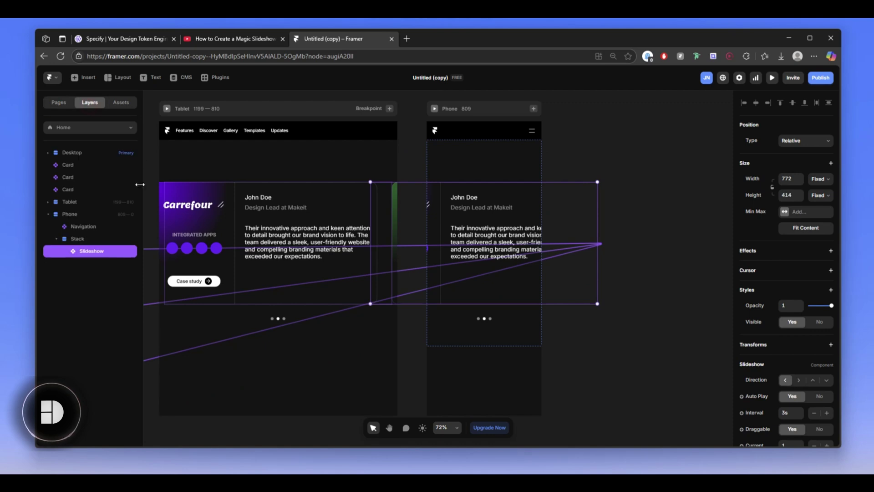
pyautogui.click(78, 240)
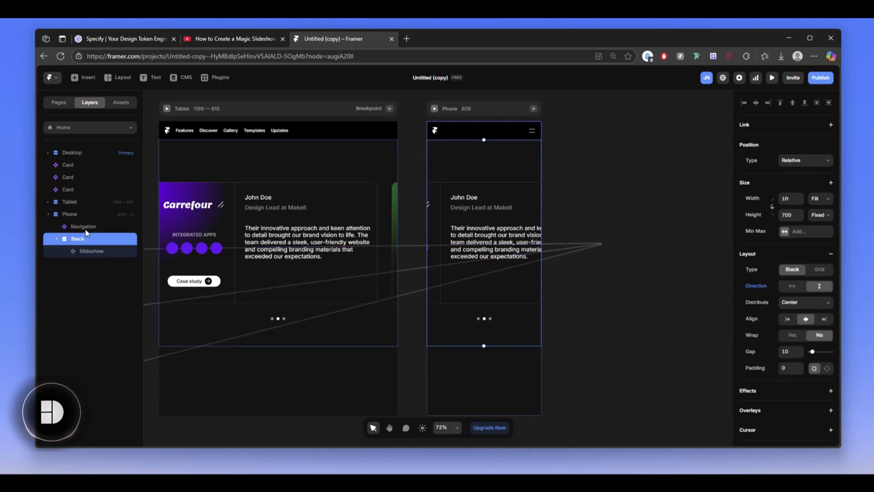
pyautogui.click(83, 253)
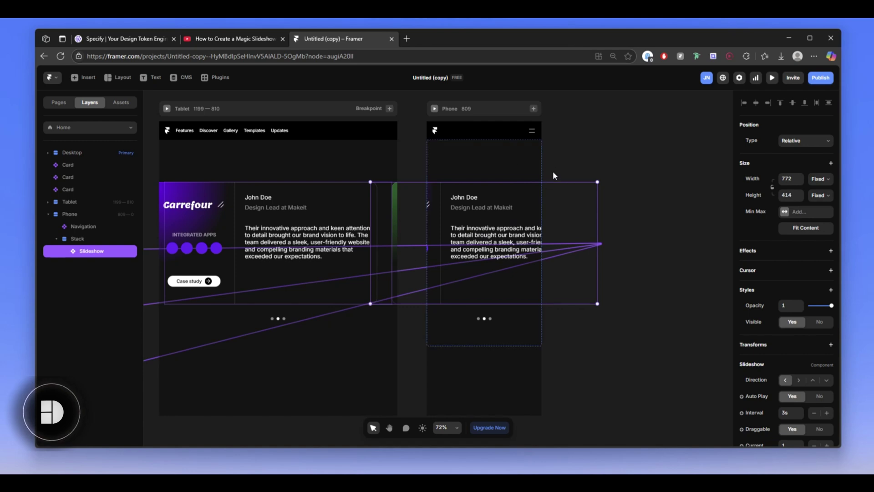
# Open the component of the Carrefour card beside the desktop breakpoint for editing
pyautogui.scroll(5, 518, 233)
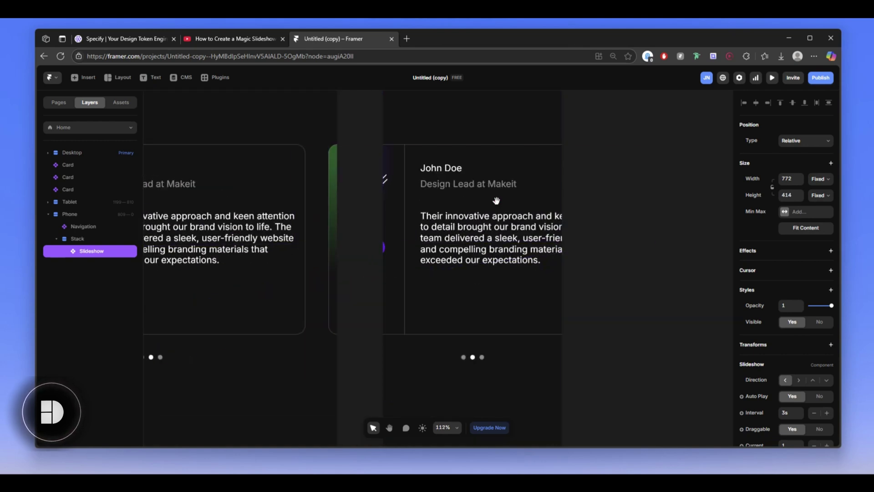
pyautogui.hscroll(-5, 493, 214)
pyautogui.hscroll(3, 677, 90)
pyautogui.hscroll(5, 678, 90)
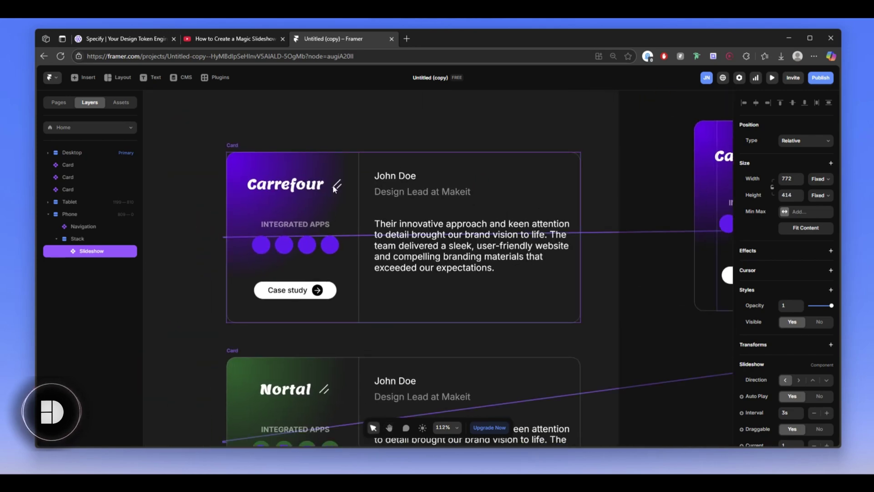
pyautogui.scroll(-3, 403, 239)
pyautogui.scroll(-2, 418, 313)
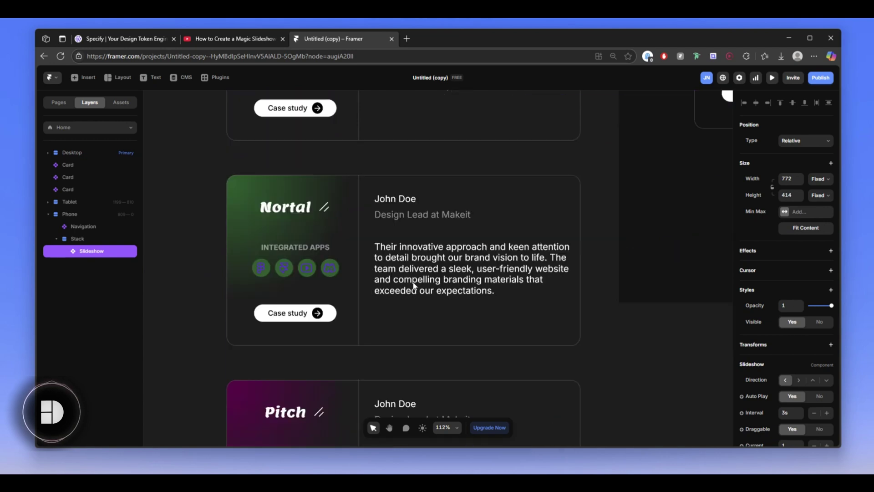
pyautogui.scroll(2, 322, 162)
pyautogui.scroll(3, 322, 163)
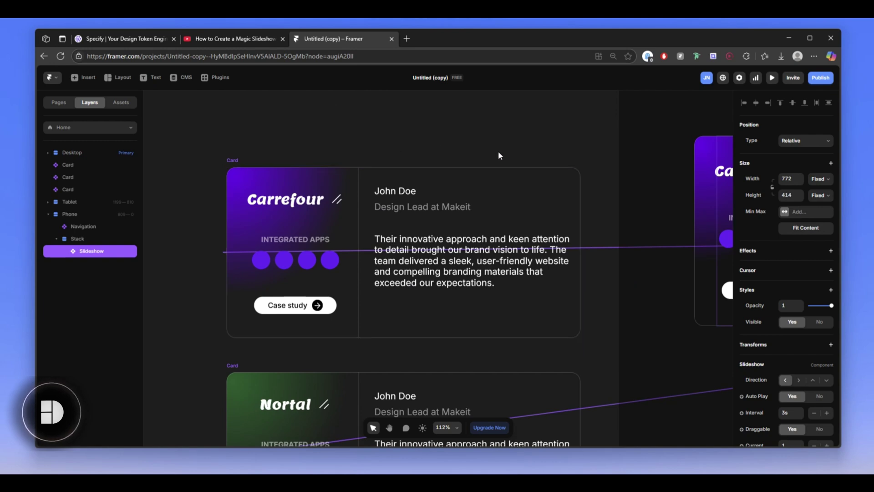
pyautogui.click(233, 161)
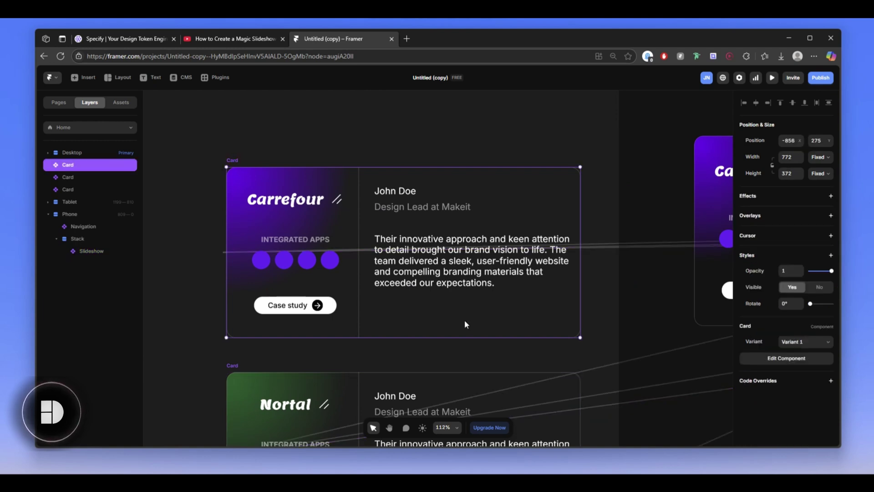
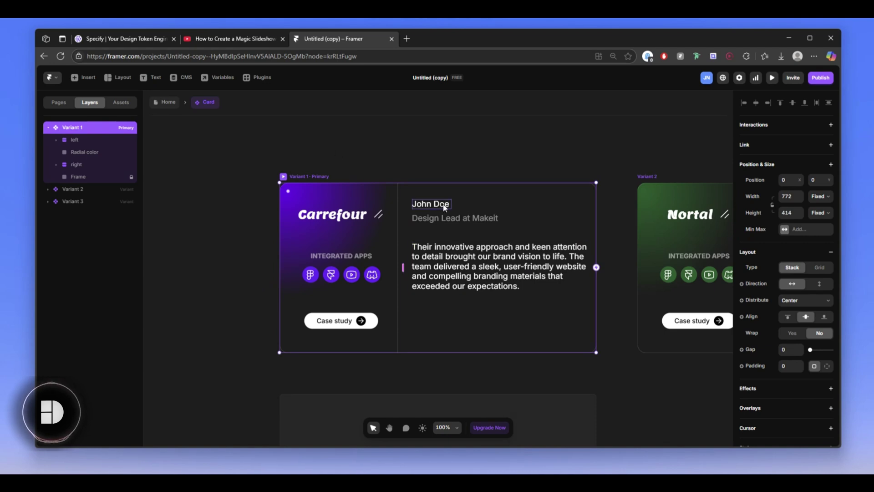
# Add a fourth variant to the Card component and name it Phone 1
pyautogui.scroll(-5, 487, 266)
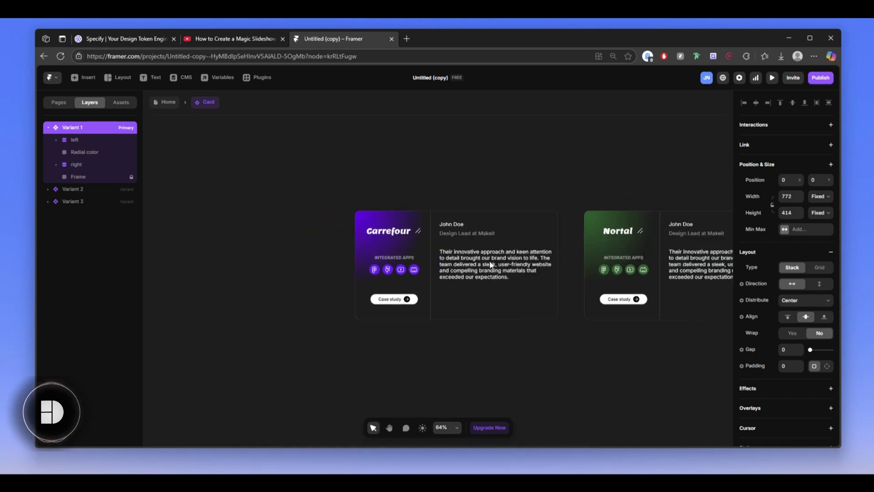
pyautogui.scroll(-3, 487, 266)
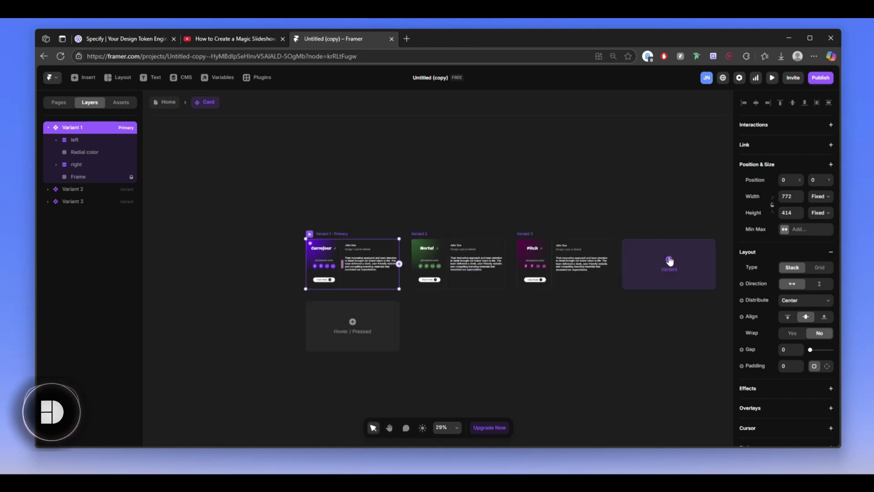
pyautogui.click(668, 263)
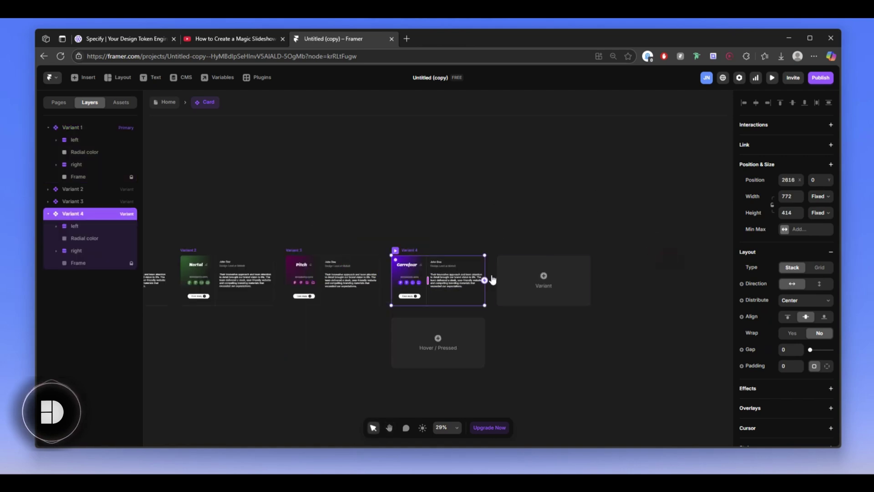
pyautogui.doubleClick(90, 214)
pyautogui.write('P')
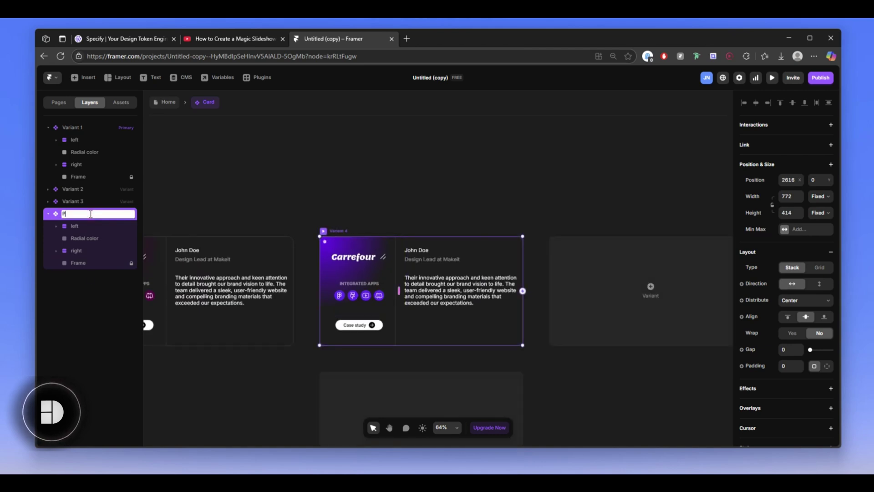
pyautogui.write('hone')
pyautogui.press('Return')
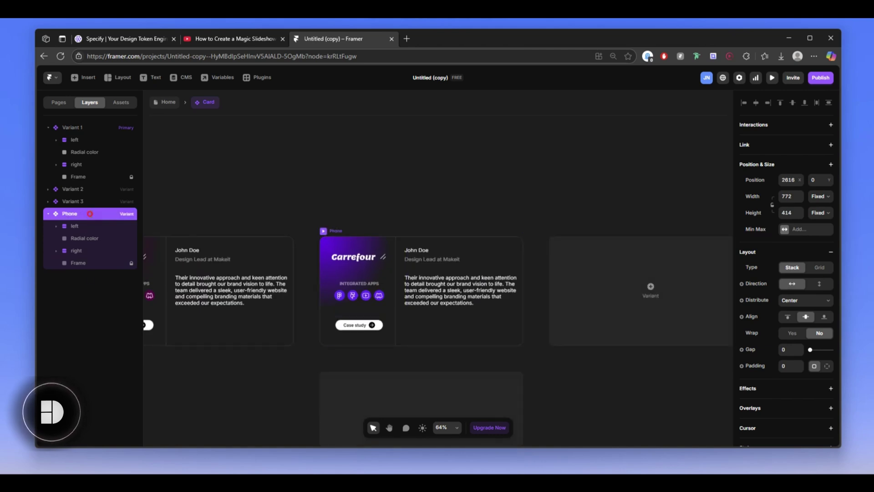
pyautogui.doubleClick(91, 213)
pyautogui.press('BackSpace')
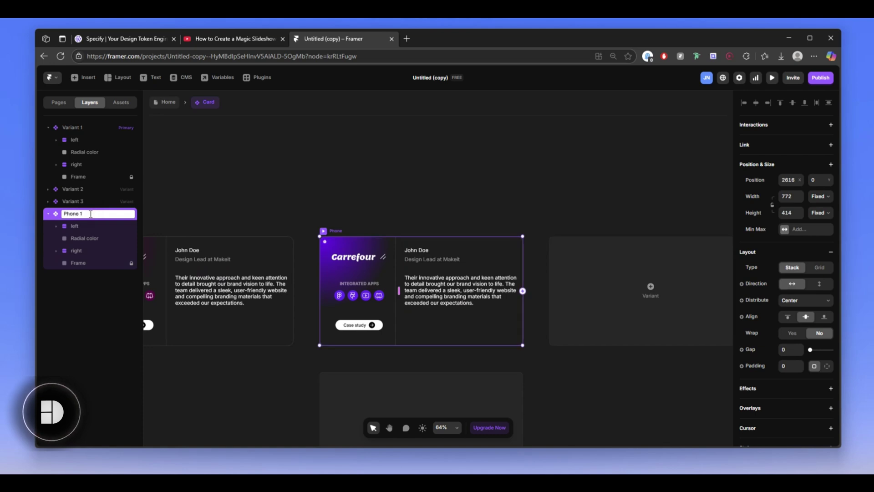
pyautogui.press('Return')
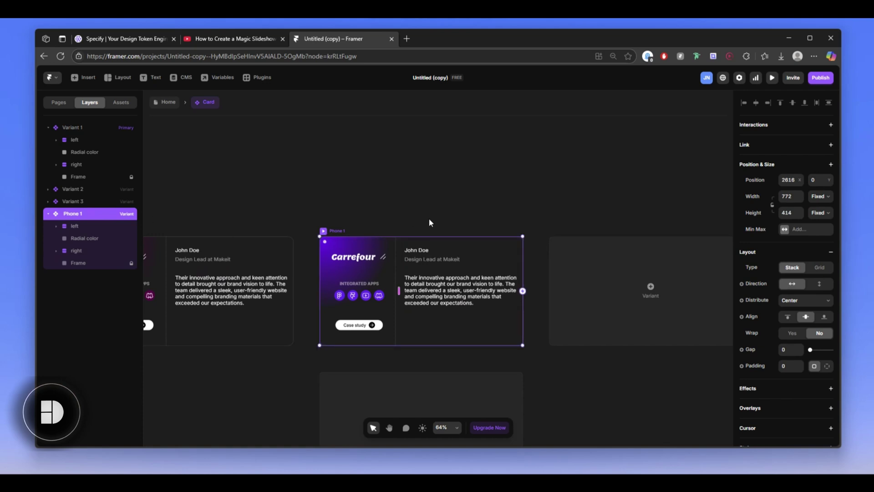
pyautogui.scroll(3, 437, 189)
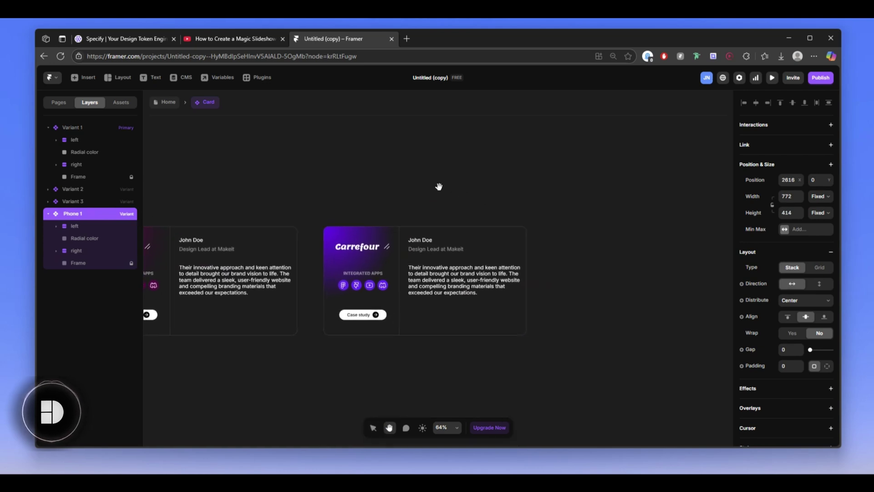
pyautogui.scroll(1, 412, 173)
pyautogui.scroll(2, 437, 230)
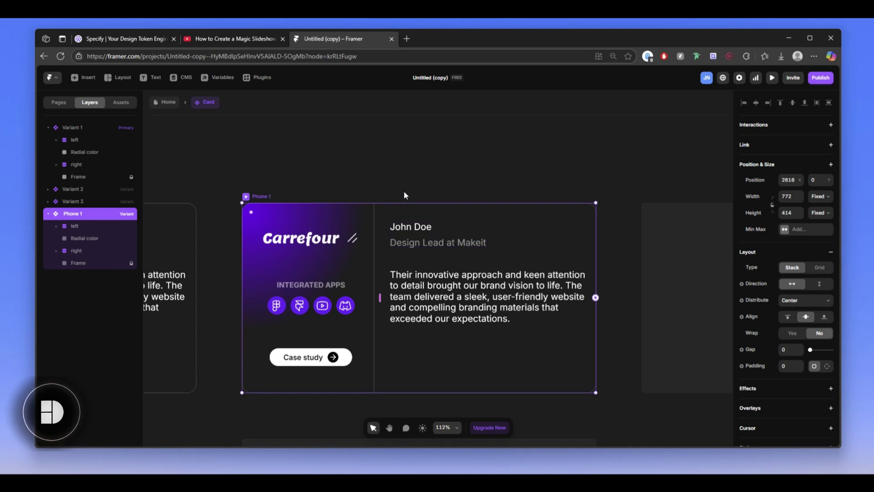
pyautogui.scroll(-1, 410, 189)
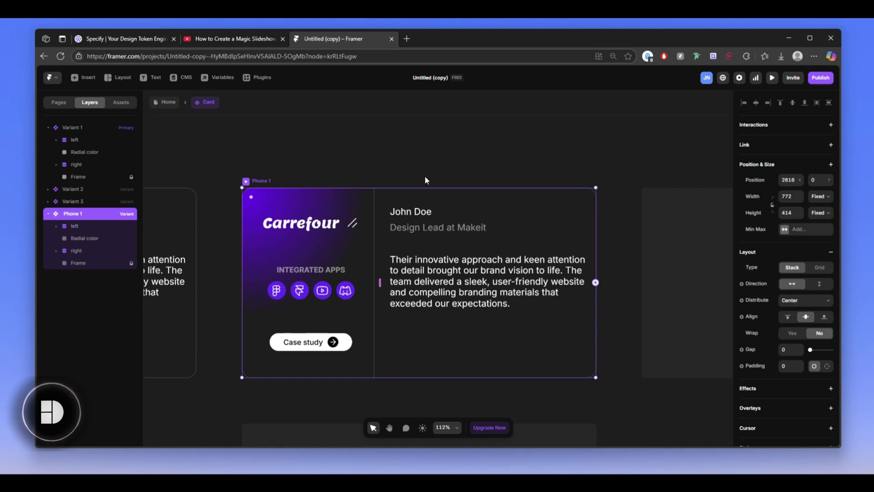
# Switch to the Specify website, open the developer tools on its testimonial slideshow and narrow the page to phone width
pyautogui.click(129, 39)
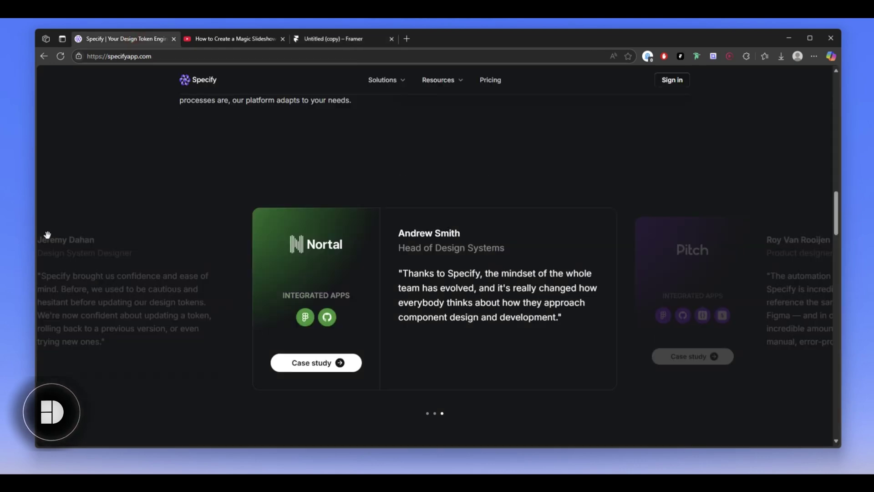
pyautogui.scroll(-1, 445, 203)
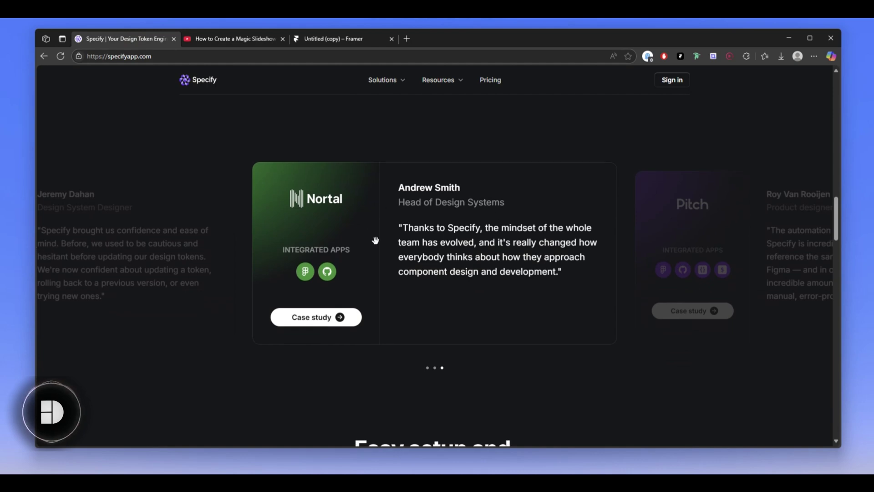
pyautogui.rightClick(390, 241)
pyautogui.click(451, 237)
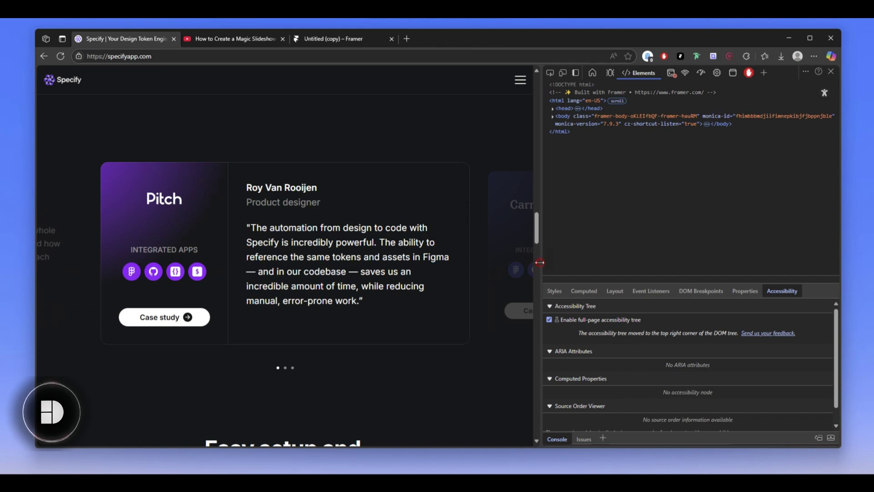
pyautogui.moveTo(539, 262); pyautogui.dragTo(225, 276)
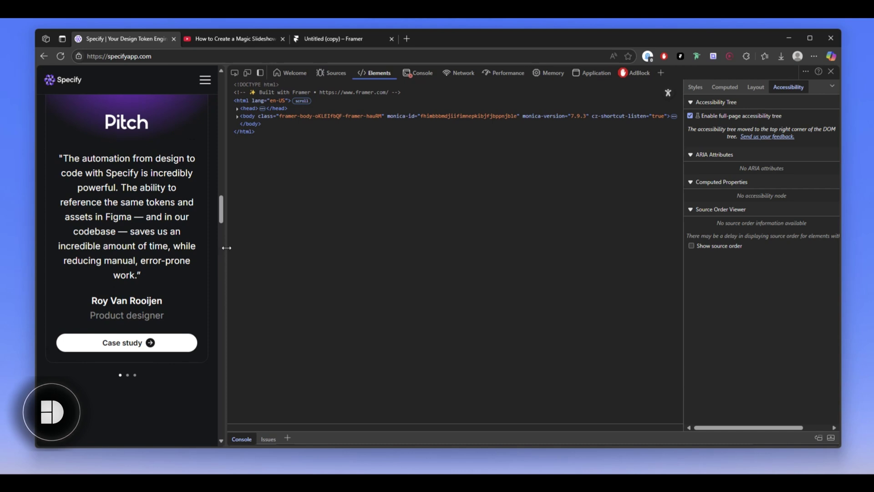
# Capture a screenshot of the phone-width Pitch testimonial card, including its slide dots
pyautogui.scroll(10, 161, 211)
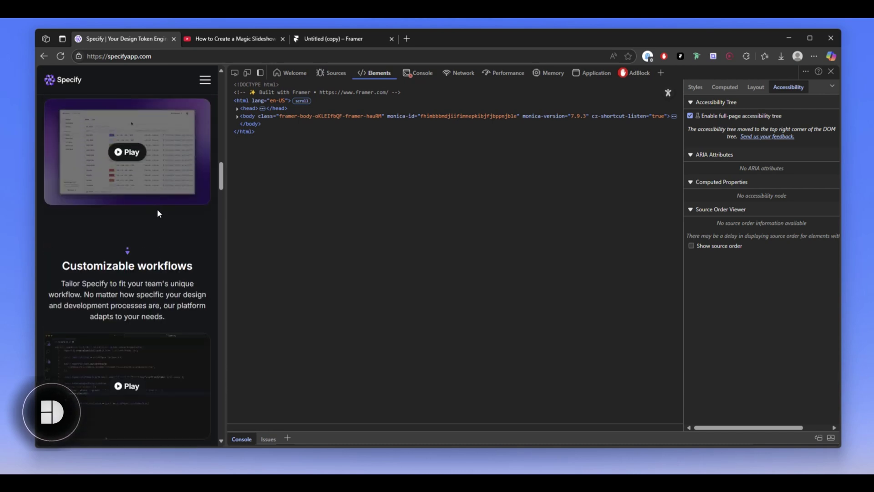
pyautogui.scroll(-10, 157, 218)
pyautogui.scroll(-2, 157, 218)
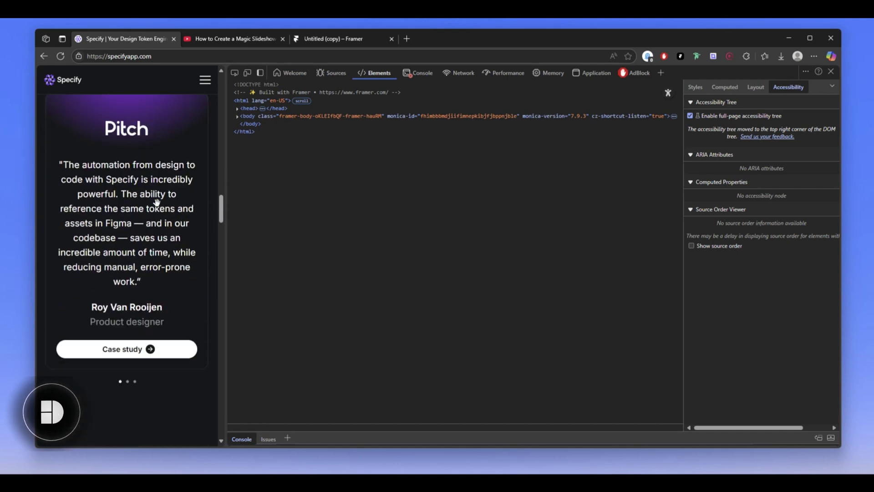
pyautogui.scroll(1, 148, 233)
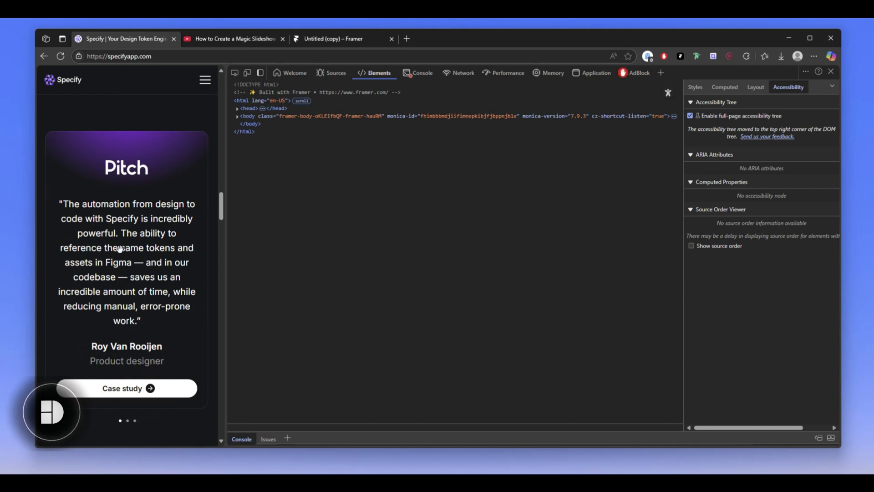
pyautogui.press('super+shift+s')
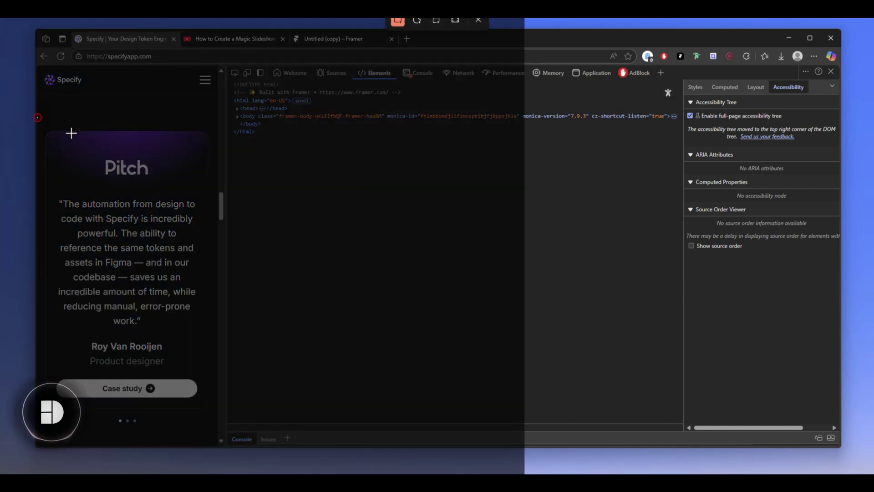
pyautogui.moveTo(38, 117); pyautogui.dragTo(215, 428)
# Return to the Framer project and paste the card screenshot onto the canvas above the Phone 1 variant
pyautogui.click(349, 40)
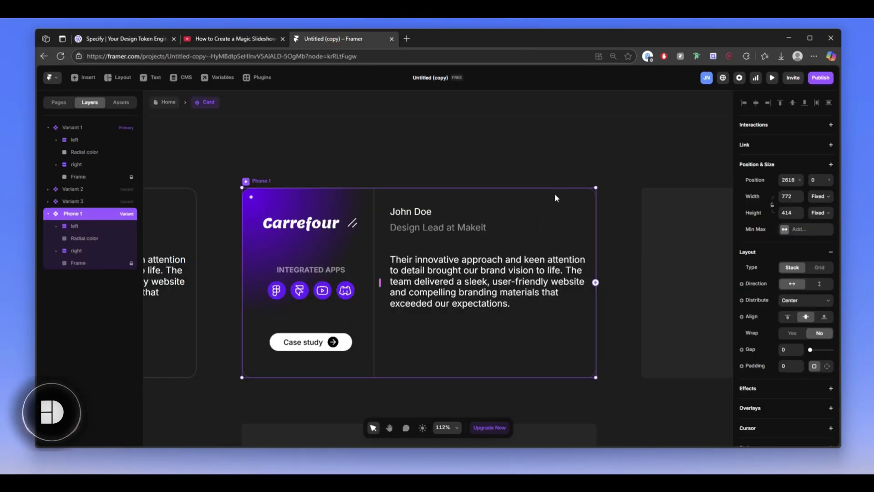
pyautogui.scroll(-5, 535, 204)
pyautogui.hscroll(2, 541, 406)
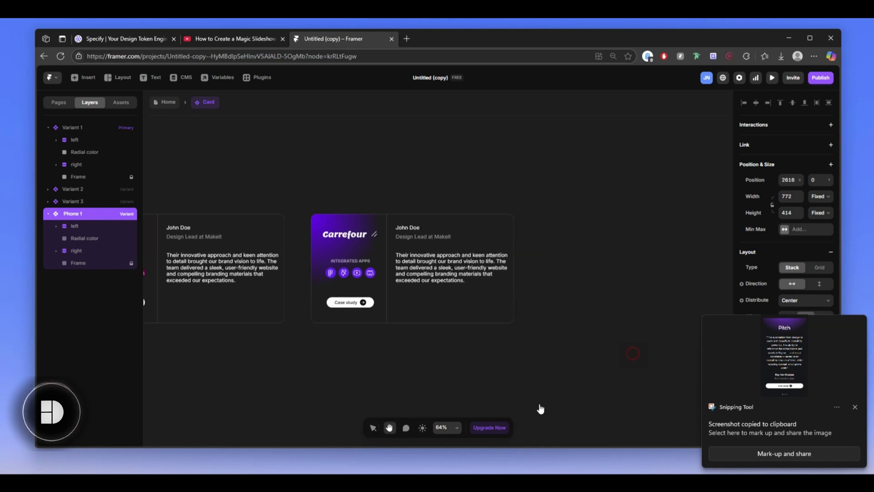
pyautogui.scroll(3, 576, 416)
pyautogui.click(421, 208)
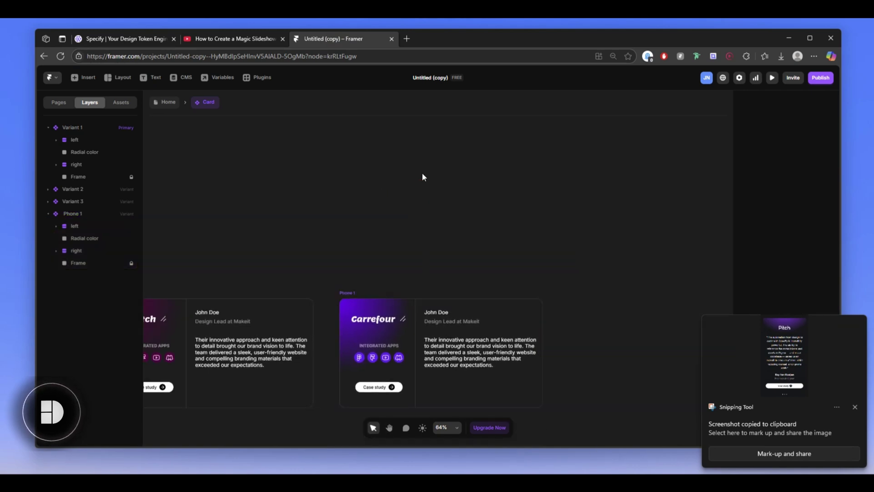
pyautogui.hotkey('ctrl', 'v')
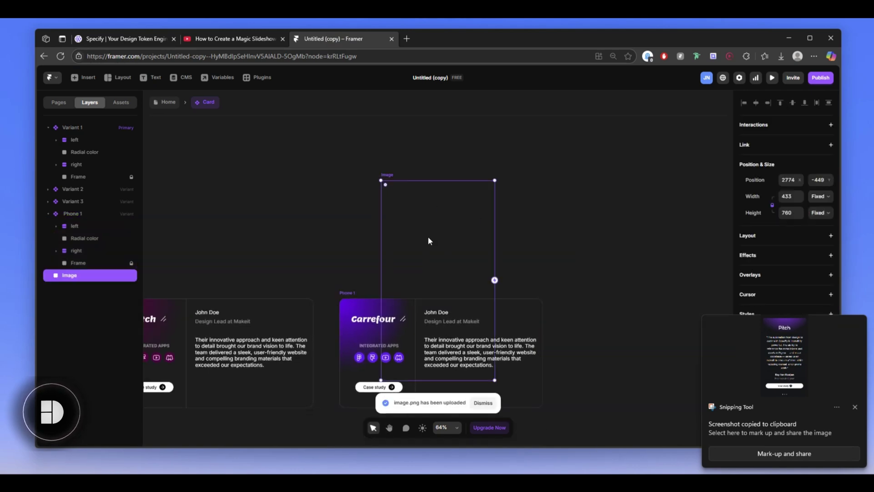
pyautogui.moveTo(428, 240); pyautogui.dragTo(402, 124)
# Scale down the pasted reference screenshot and position it just above the Phone 1 variant
pyautogui.scroll(2, 469, 246)
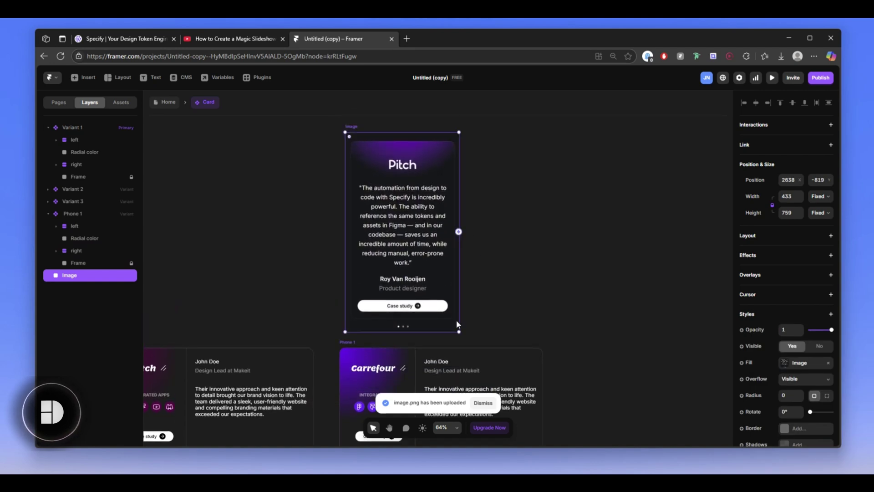
pyautogui.moveTo(459, 333); pyautogui.dragTo(436, 291)
pyautogui.moveTo(390, 208); pyautogui.dragTo(387, 239)
pyautogui.click(527, 238)
pyautogui.scroll(-3, 501, 274)
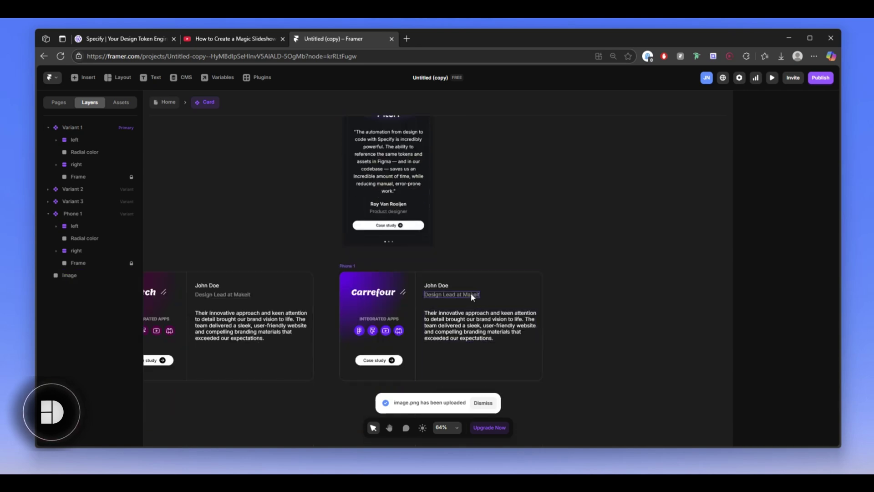
pyautogui.scroll(2, 485, 277)
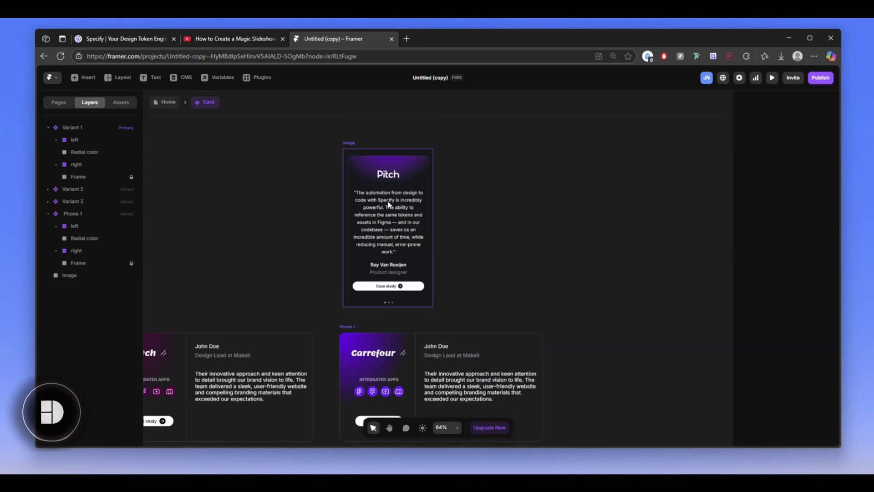
# Compare the Phone 1 variant with the Pitch reference card and examine its left, Radial color and right layers
pyautogui.scroll(-1, 389, 203)
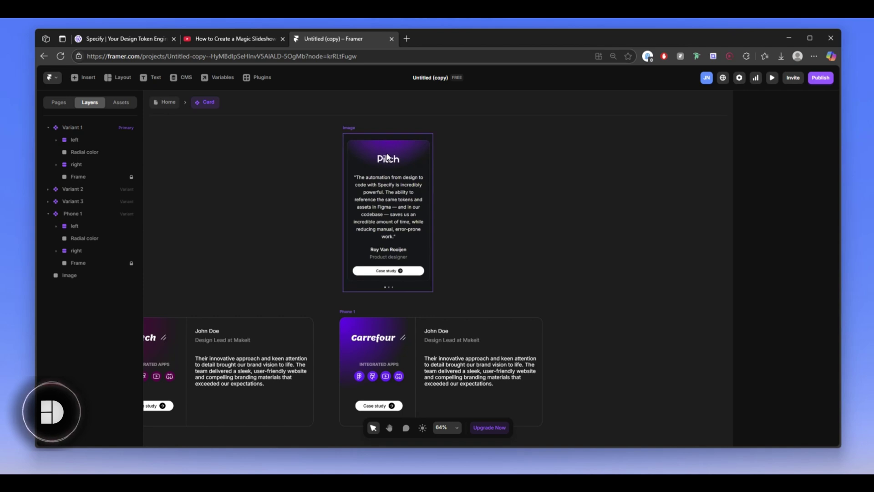
pyautogui.scroll(-2, 410, 259)
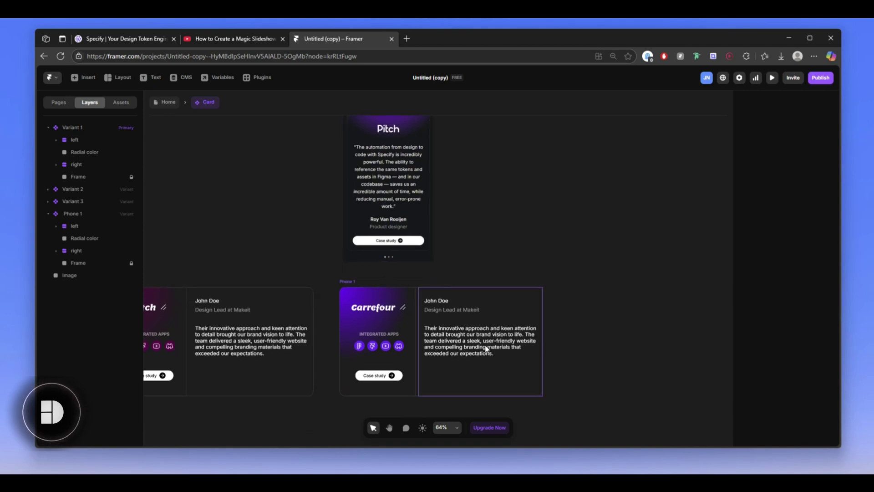
pyautogui.scroll(1, 400, 289)
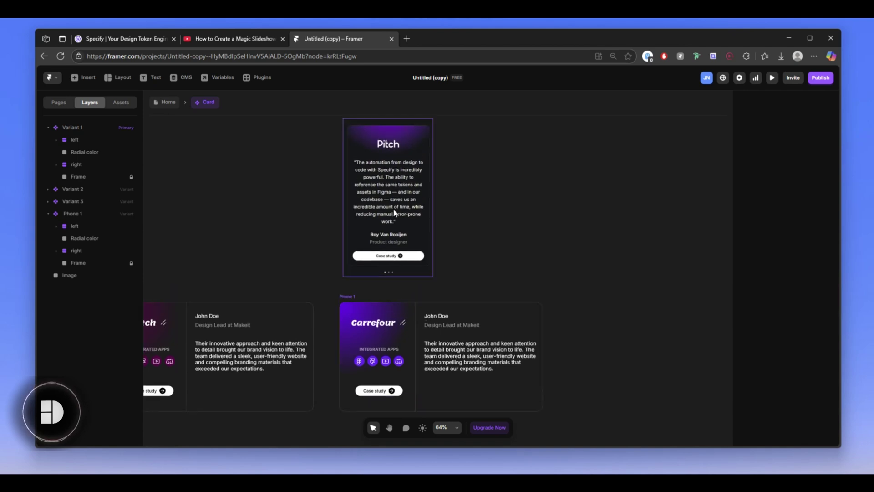
pyautogui.click(346, 296)
pyautogui.click(79, 229)
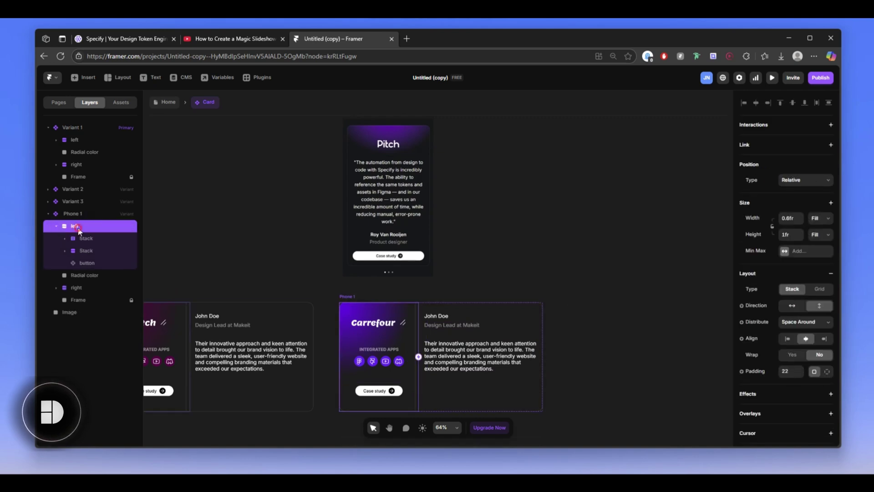
pyautogui.click(57, 226)
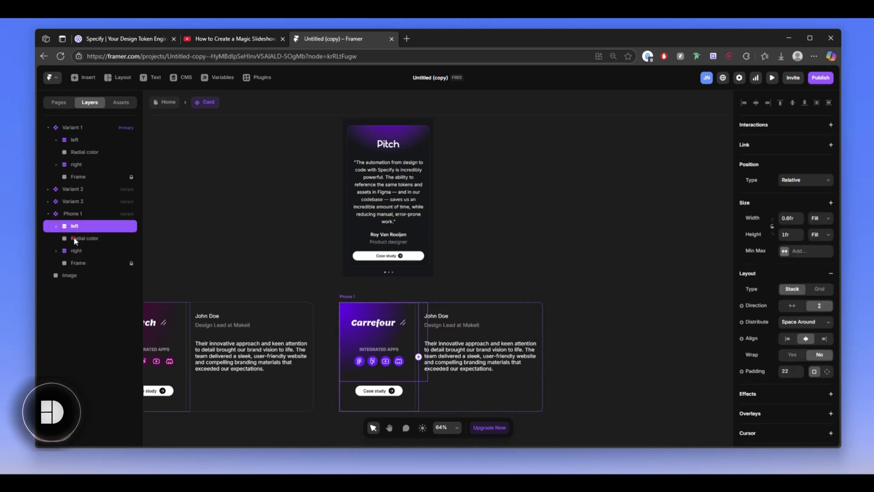
pyautogui.click(75, 240)
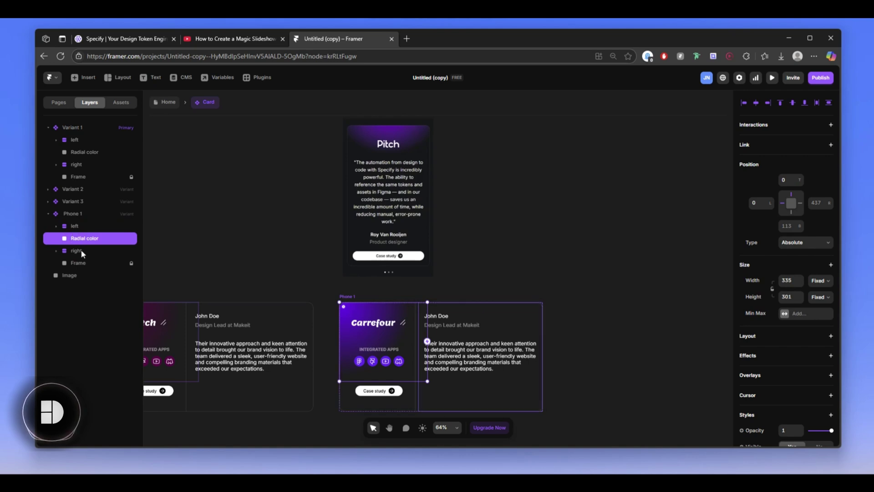
pyautogui.click(78, 251)
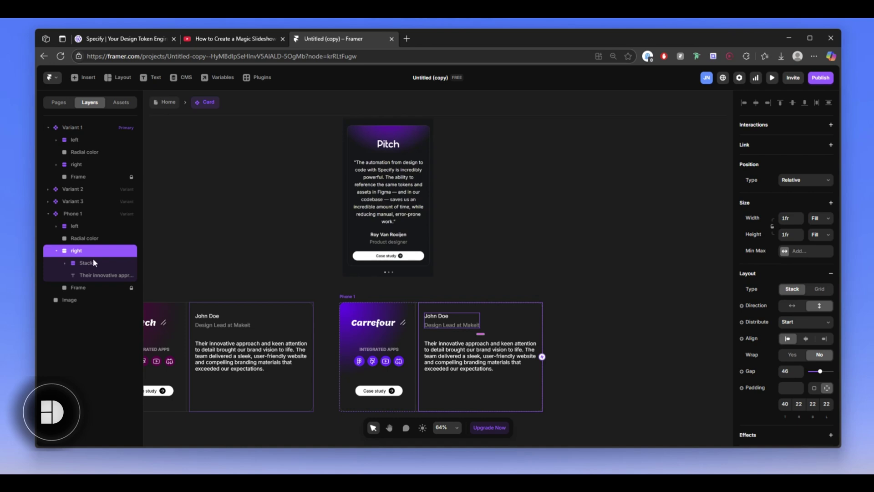
# Copy the left stack of the Phone 1 variant and paste it into the right stack
pyautogui.click(83, 228)
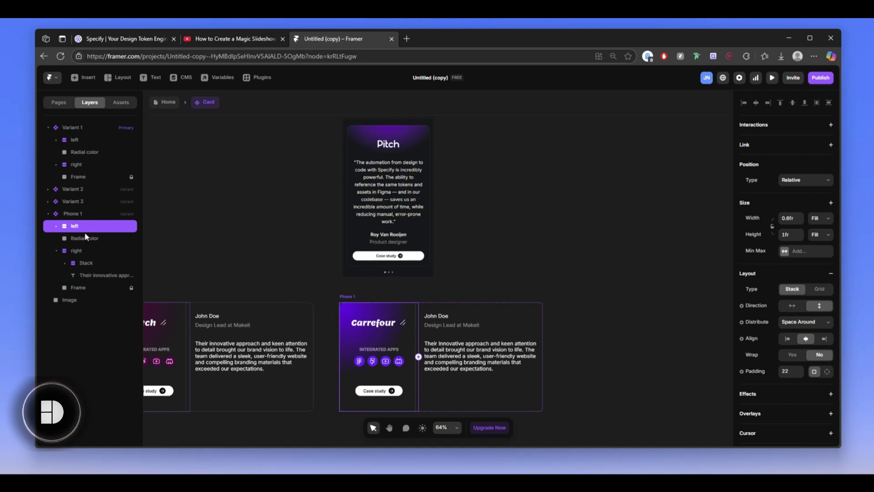
pyautogui.click(87, 251)
pyautogui.scroll(3, 479, 341)
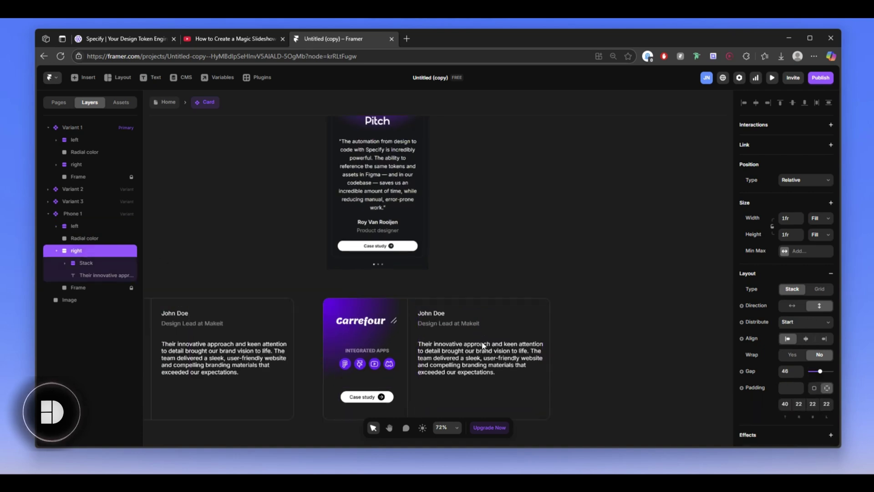
pyautogui.scroll(-2, 479, 341)
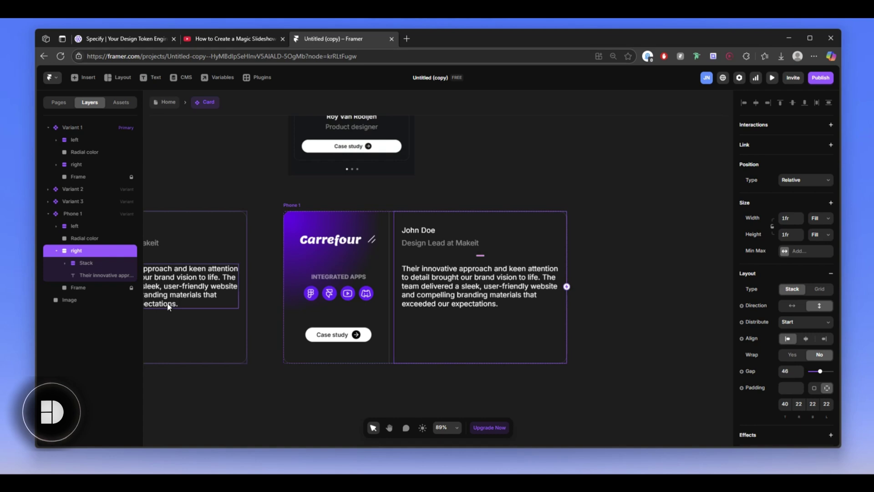
pyautogui.hotkey('ctrl', 'v')
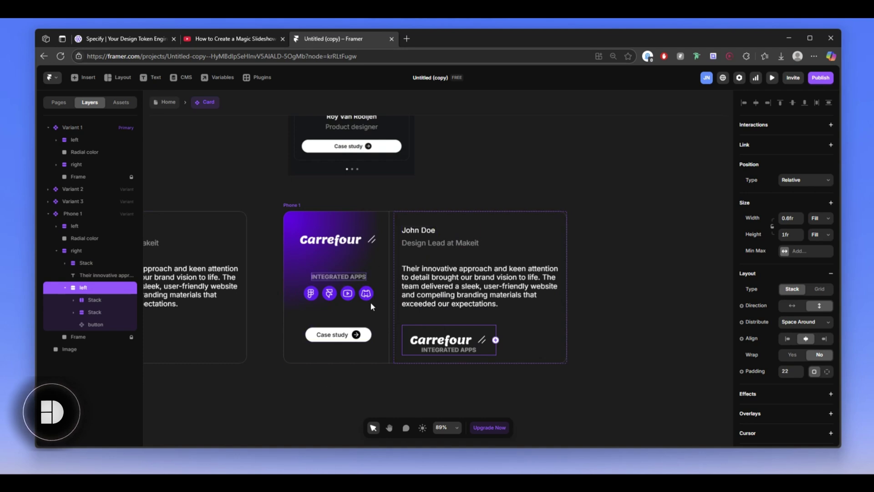
# Copy the Case study button and the Integrated Apps stack from Phone 1's left stack into its right stack
pyautogui.click(349, 331)
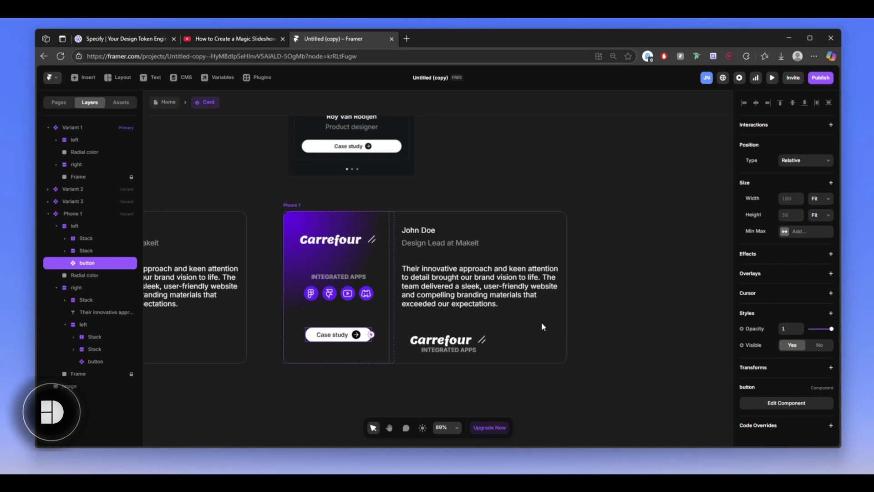
pyautogui.click(524, 323)
pyautogui.hotkey('ctrl', 'v')
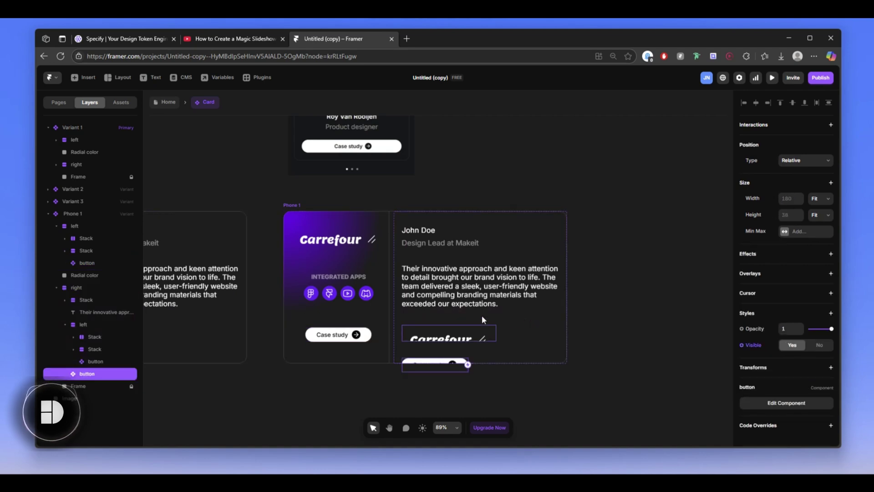
pyautogui.click(360, 281)
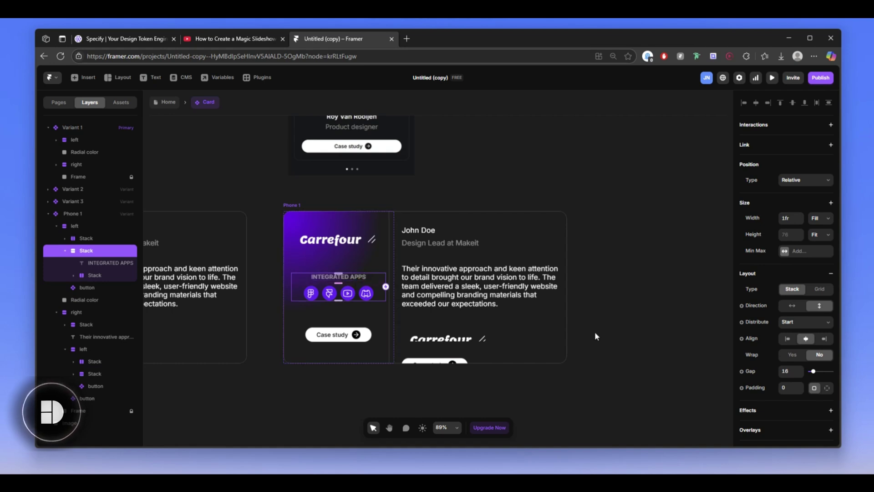
pyautogui.click(535, 321)
pyautogui.hotkey('ctrl', 'v')
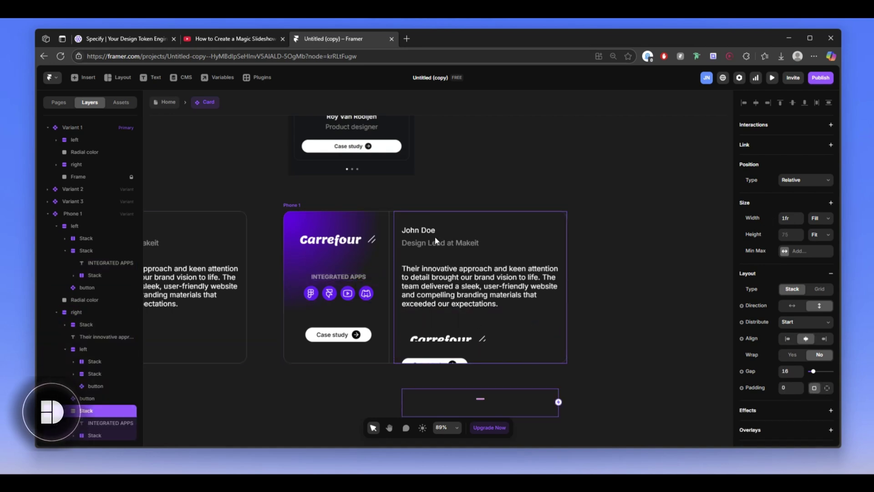
# Set the overflow of Phone 1's right stack to Visible
pyautogui.click(93, 316)
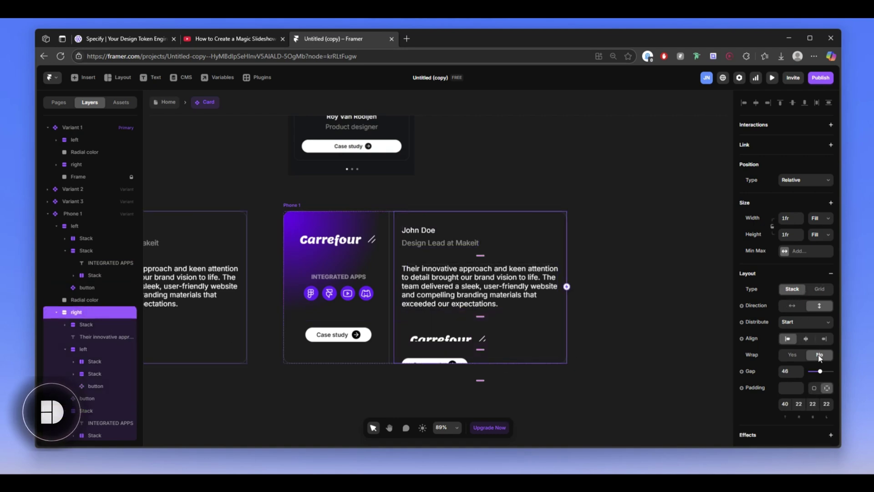
pyautogui.scroll(-4, 819, 360)
pyautogui.click(800, 380)
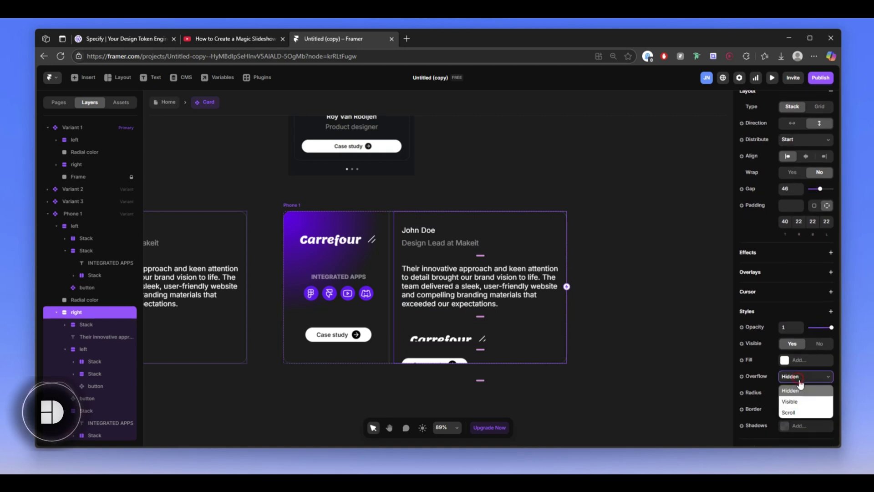
pyautogui.click(799, 398)
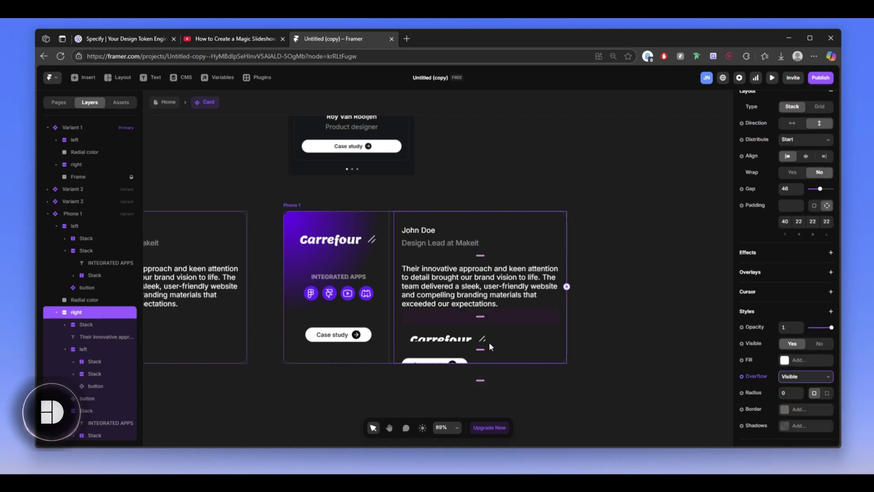
pyautogui.scroll(-1, 490, 344)
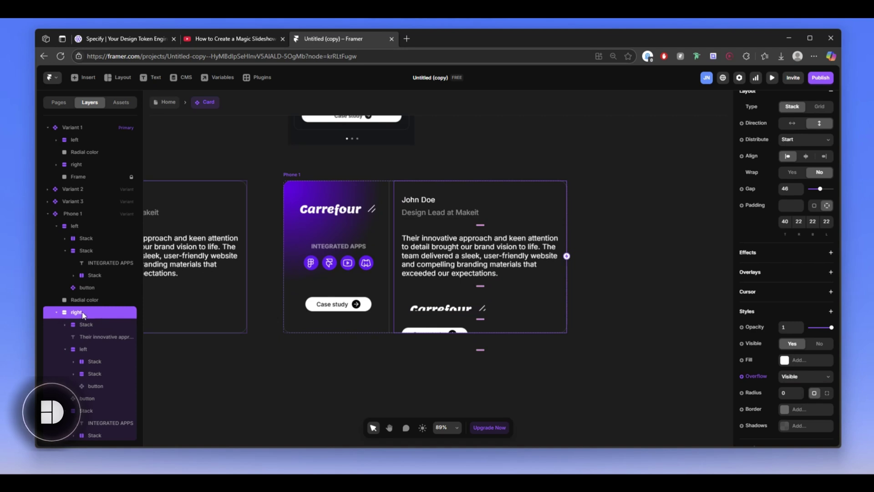
# Set the overflow of the whole Phone 1 variant to Visible
pyautogui.click(108, 313)
pyautogui.press('Escape')
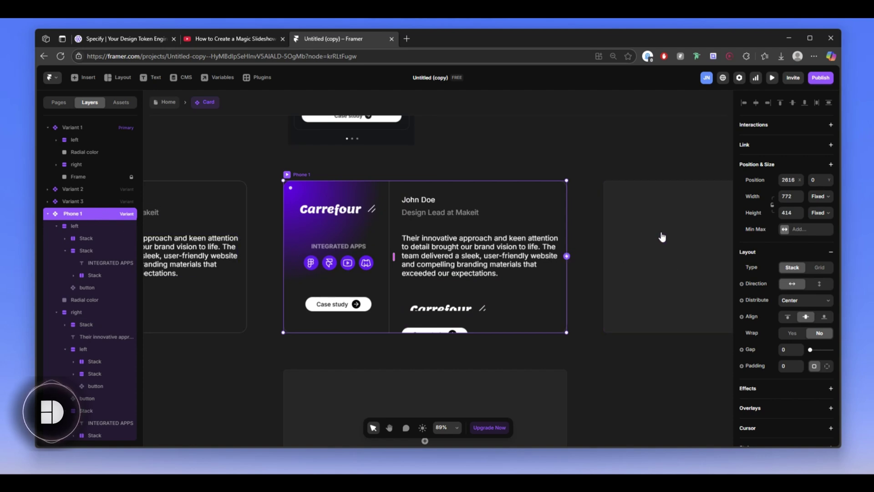
pyautogui.scroll(-5, 819, 337)
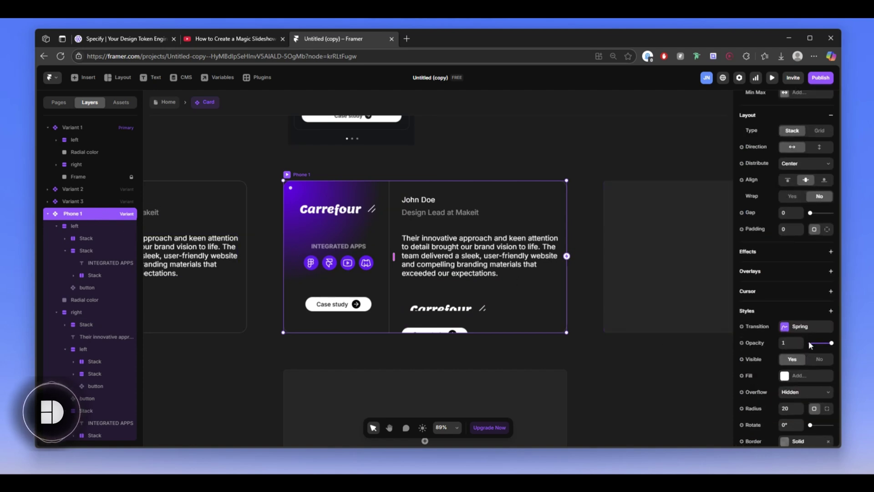
pyautogui.click(814, 302)
pyautogui.click(802, 328)
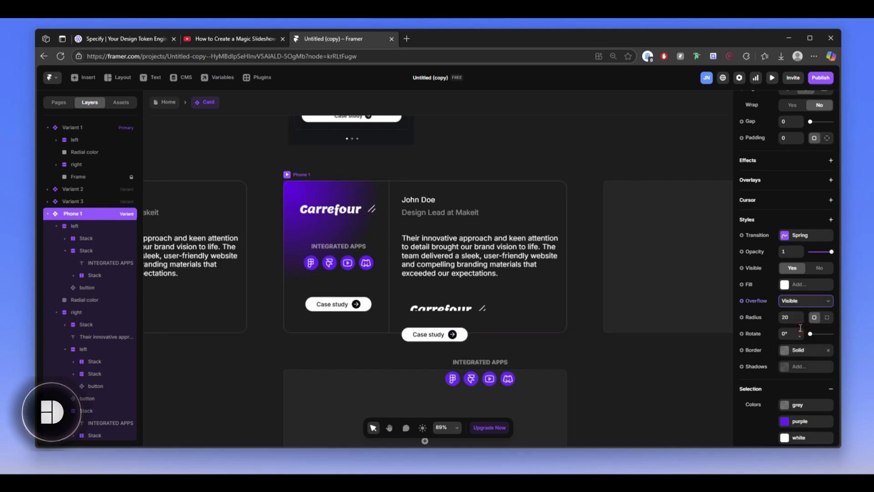
pyautogui.scroll(-2, 521, 280)
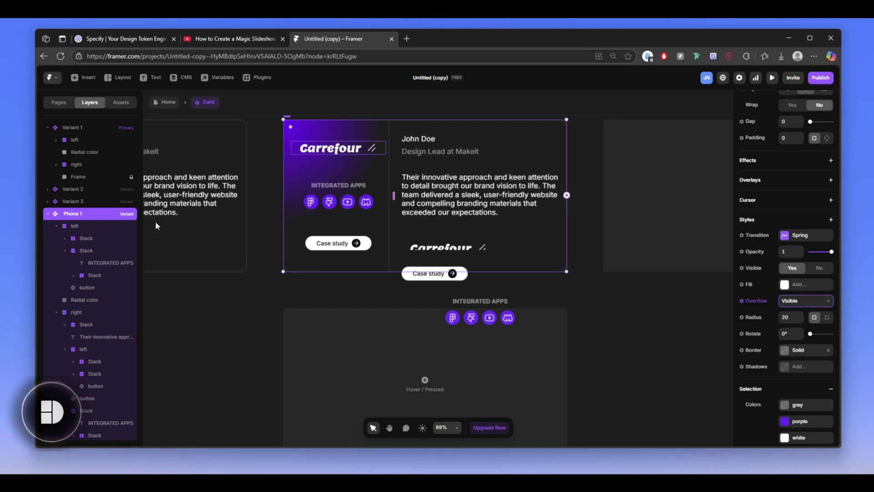
# Hide the original left stack and the locked divider Frame in the Phone 1 variant
pyautogui.click(375, 163)
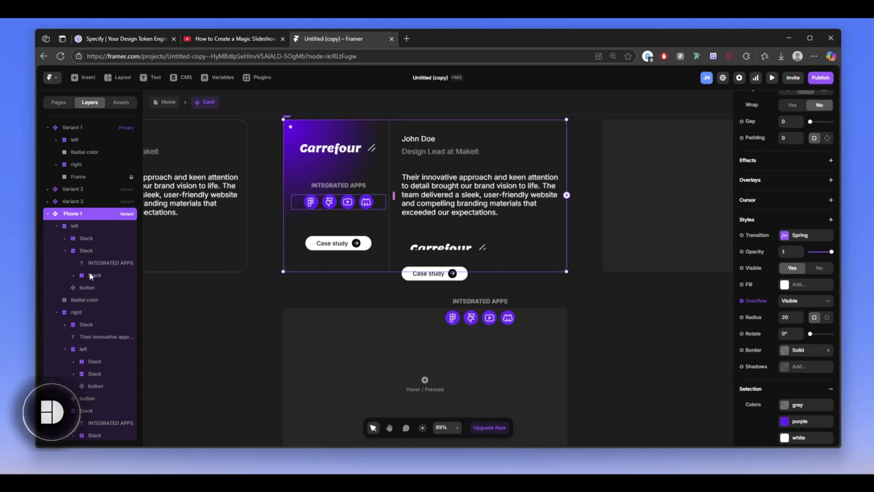
pyautogui.click(76, 313)
pyautogui.click(56, 313)
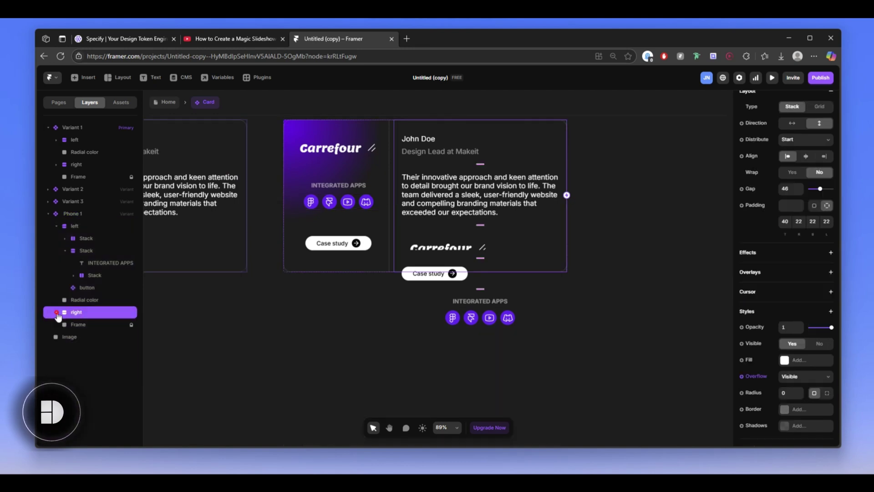
pyautogui.click(100, 227)
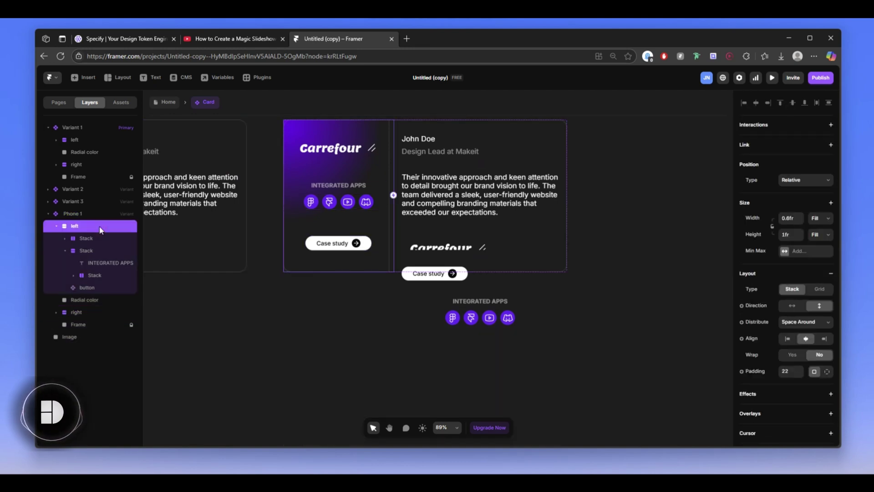
pyautogui.hotkey('ctrl', 'shift', 'h')
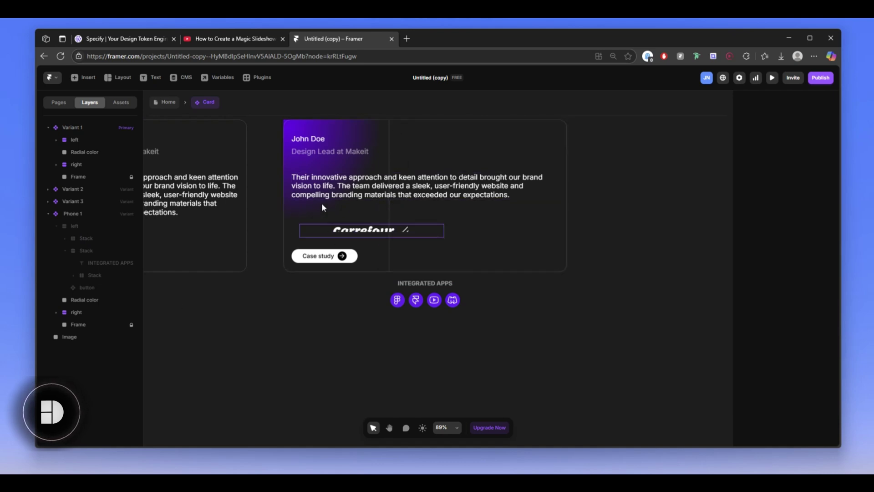
pyautogui.click(78, 324)
pyautogui.hotkey('ctrl', 'shift', 'h')
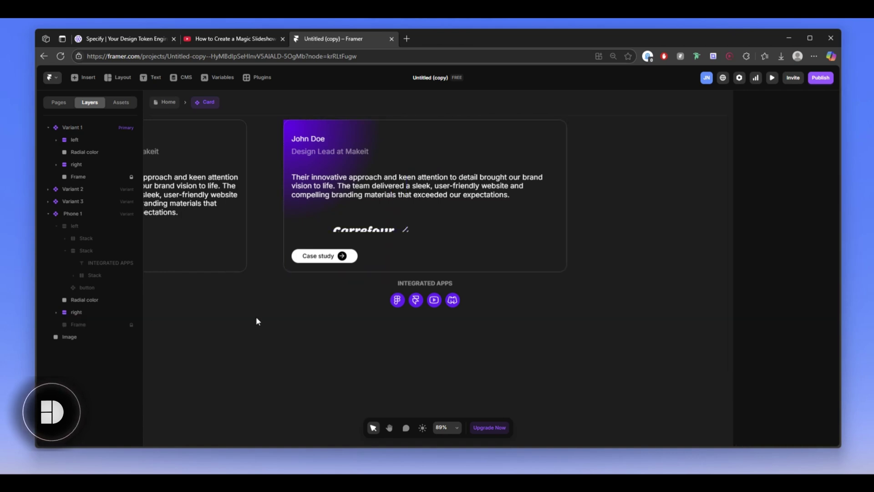
# Narrow the Phone 1 variant to a phone-sized width of 362, about as wide as the reference card
pyautogui.scroll(2, 410, 242)
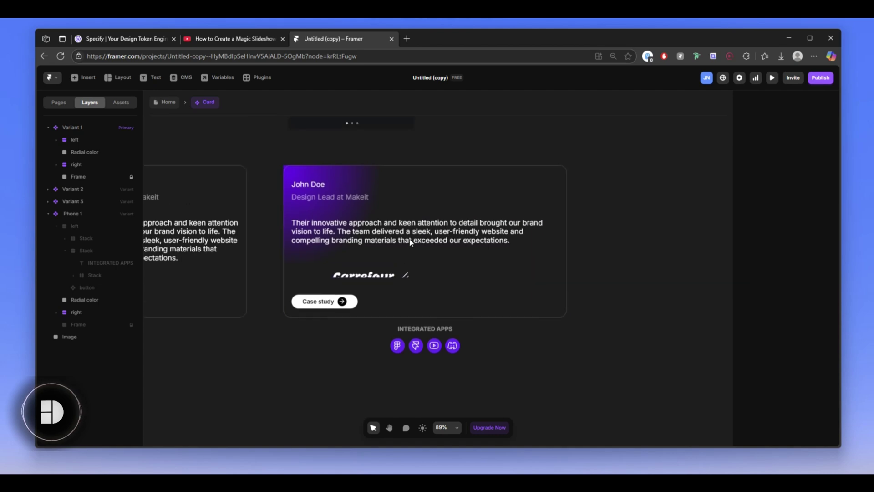
pyautogui.click(294, 159)
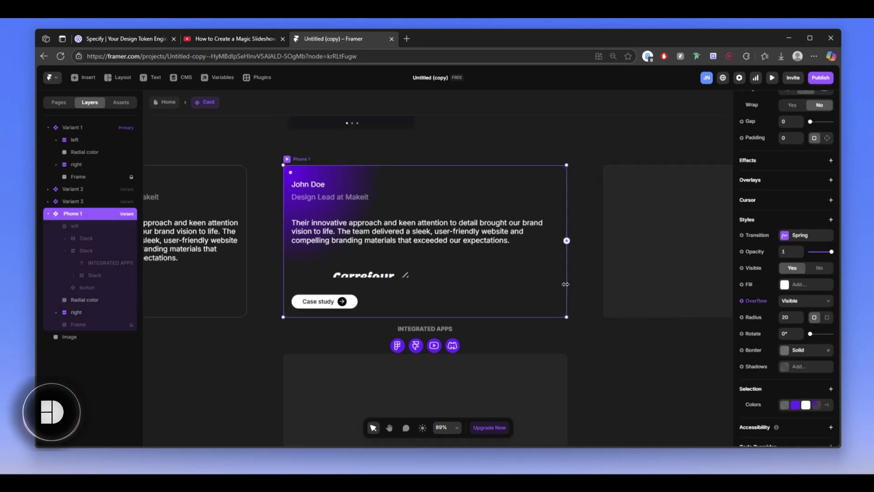
pyautogui.moveTo(568, 283); pyautogui.dragTo(565, 284)
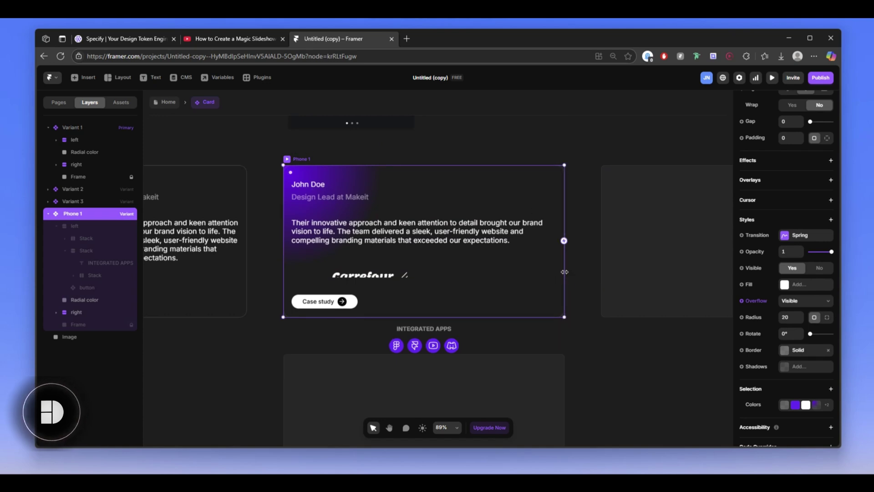
pyautogui.moveTo(565, 272); pyautogui.dragTo(563, 272)
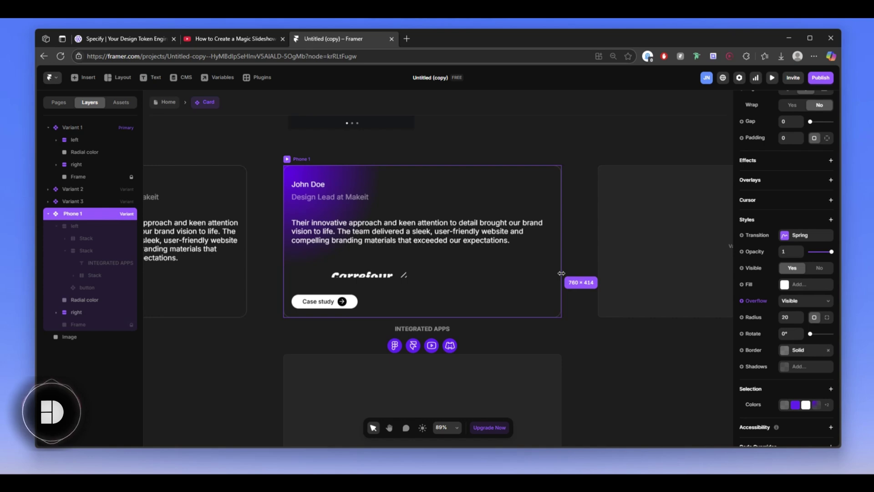
pyautogui.moveTo(562, 273); pyautogui.dragTo(417, 287)
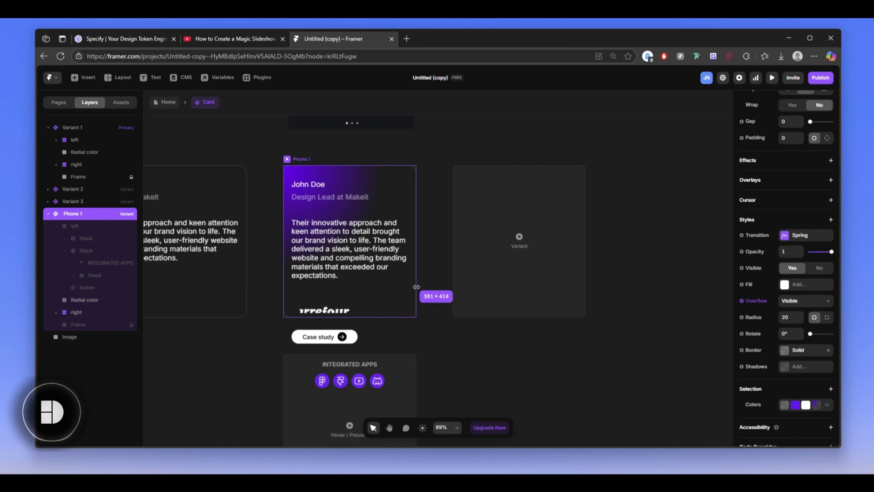
pyautogui.scroll(5, 801, 271)
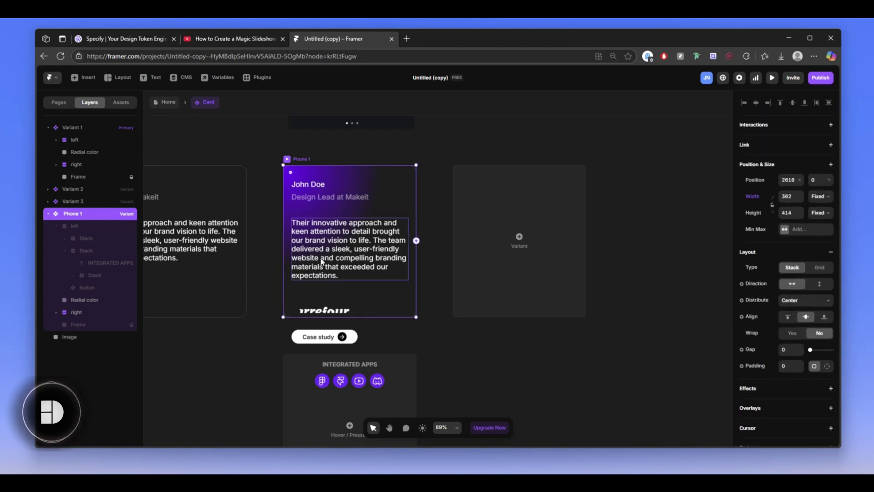
pyautogui.scroll(1, 306, 188)
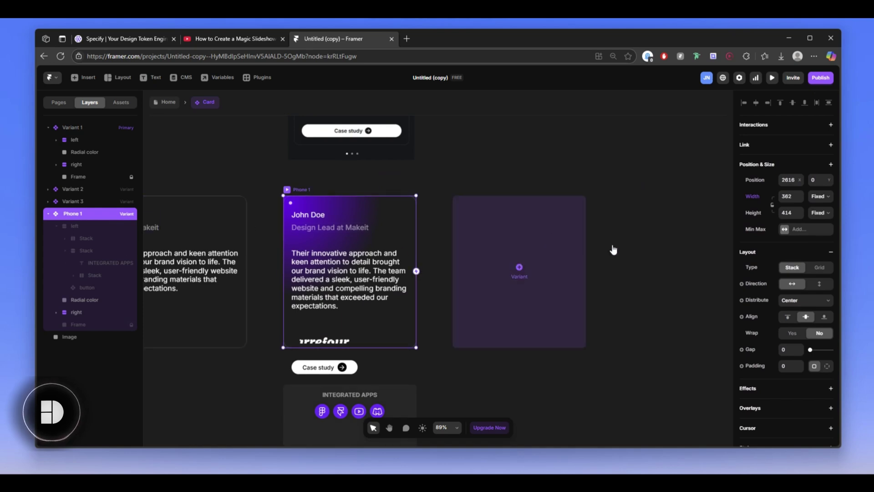
# Set the height of the whole Phone 1 variant to Fit Content
pyautogui.click(819, 213)
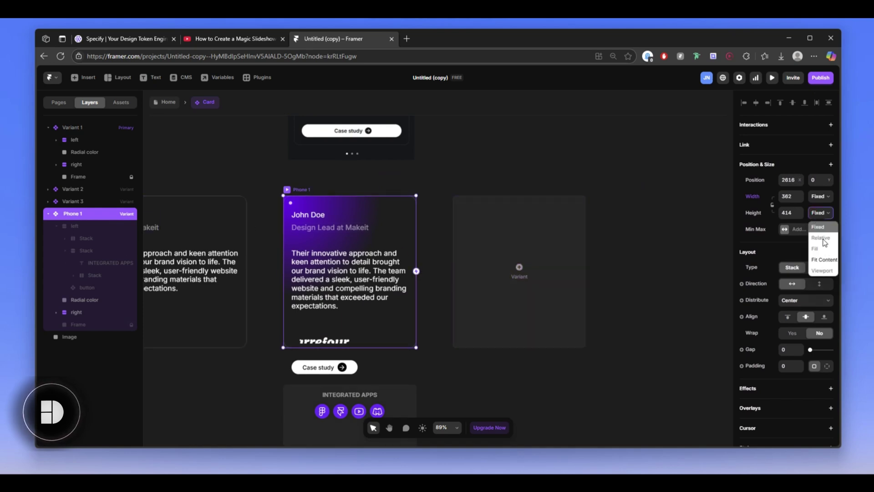
pyautogui.click(819, 260)
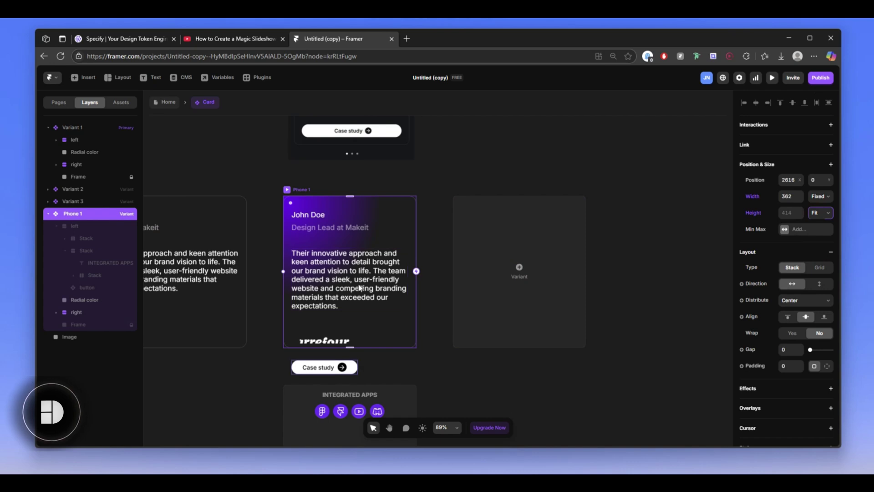
pyautogui.scroll(-1, 353, 281)
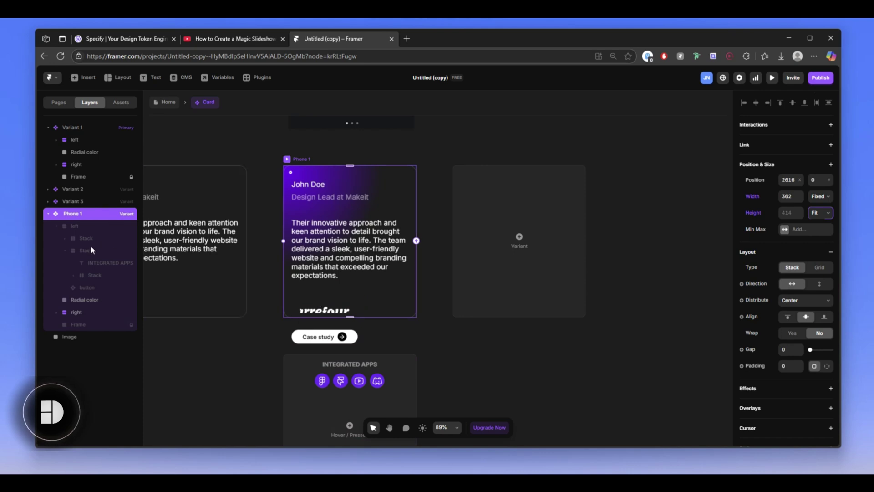
# Set the height of the right stack inside Phone 1 to Fit Content
pyautogui.click(77, 312)
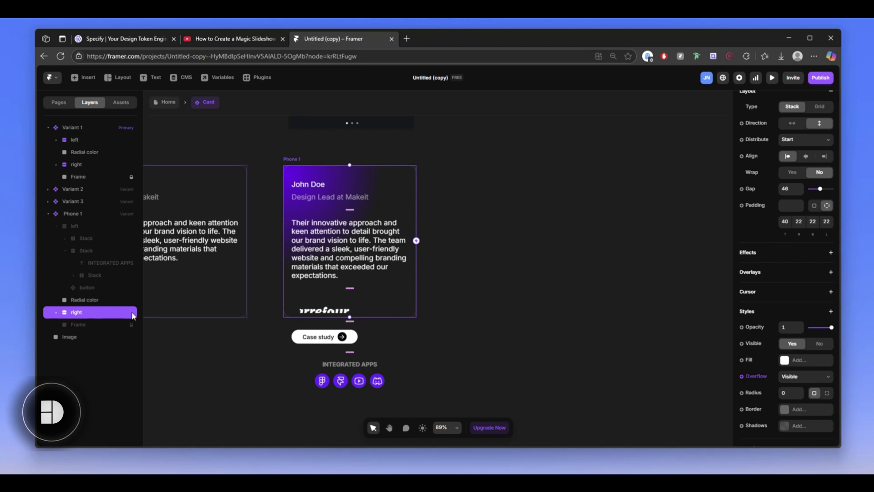
pyautogui.click(56, 312)
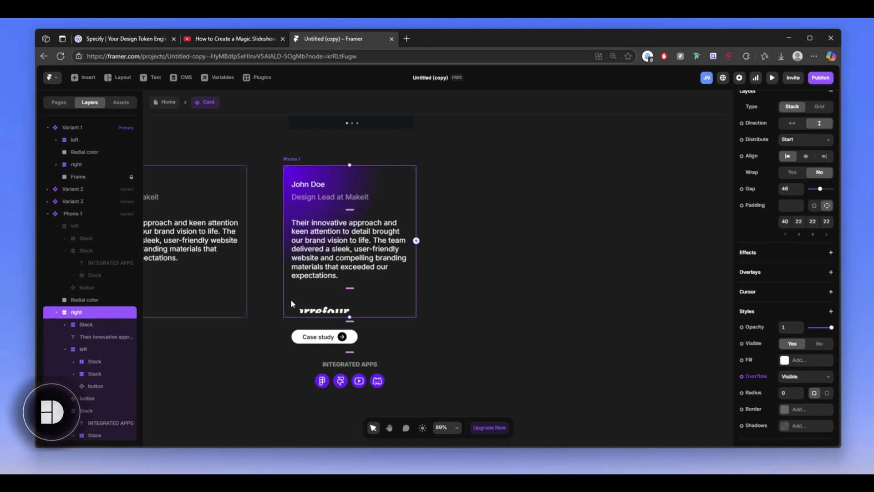
pyautogui.scroll(5, 776, 203)
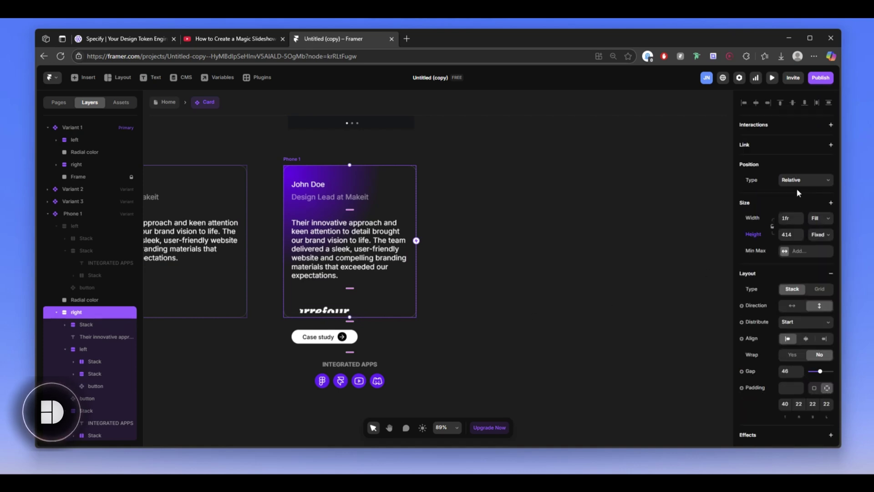
pyautogui.click(815, 231)
pyautogui.click(822, 286)
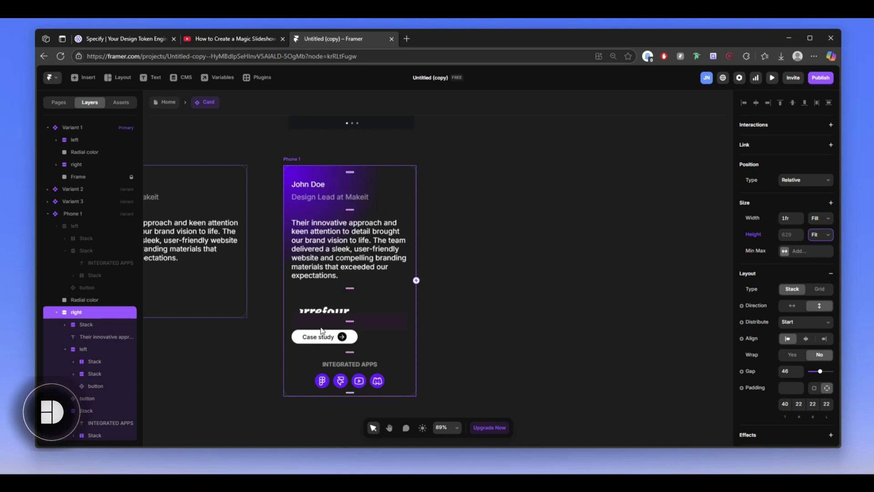
# Enlarge the left stack nested inside Phone 1's right stack to a height of 208, exposing its clipped contents
pyautogui.scroll(10, 359, 261)
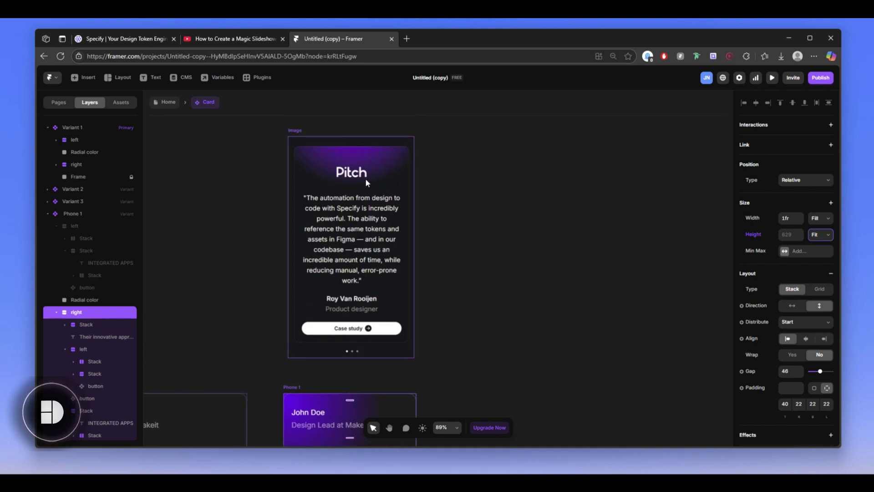
pyautogui.scroll(-1, 366, 237)
pyautogui.scroll(-9, 365, 237)
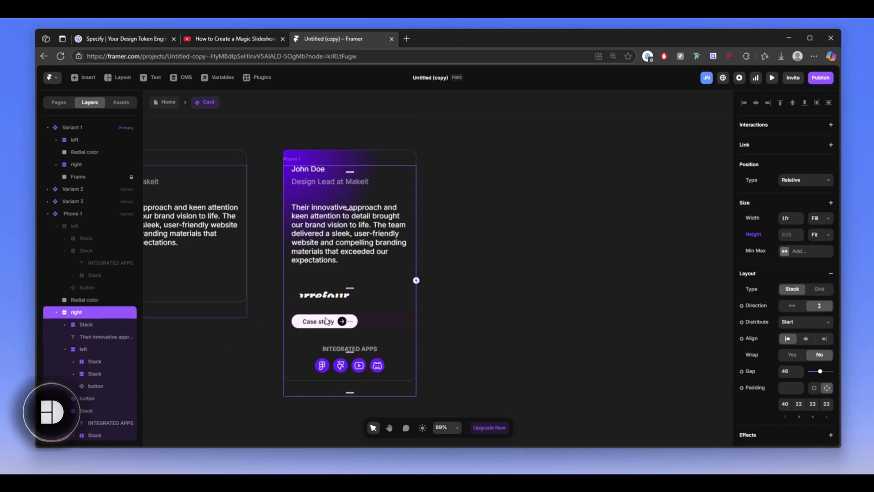
pyautogui.scroll(5, 322, 318)
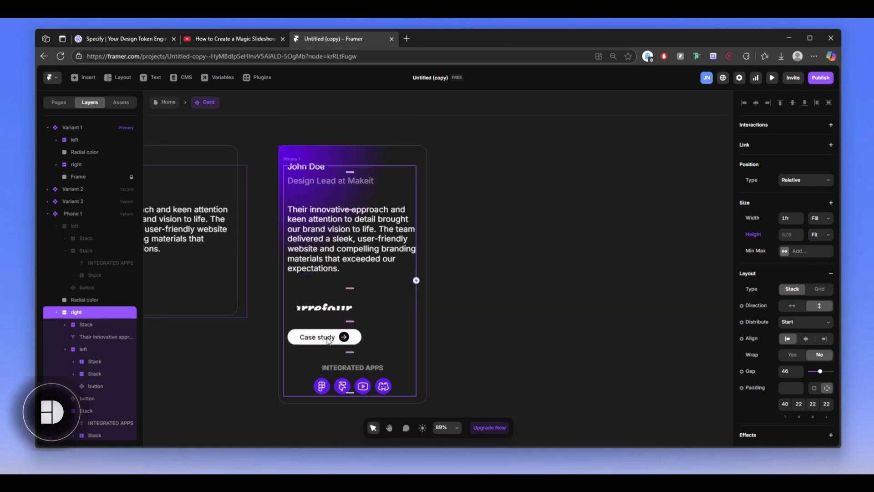
pyautogui.click(94, 412)
pyautogui.scroll(-1, 80, 418)
pyautogui.click(79, 422)
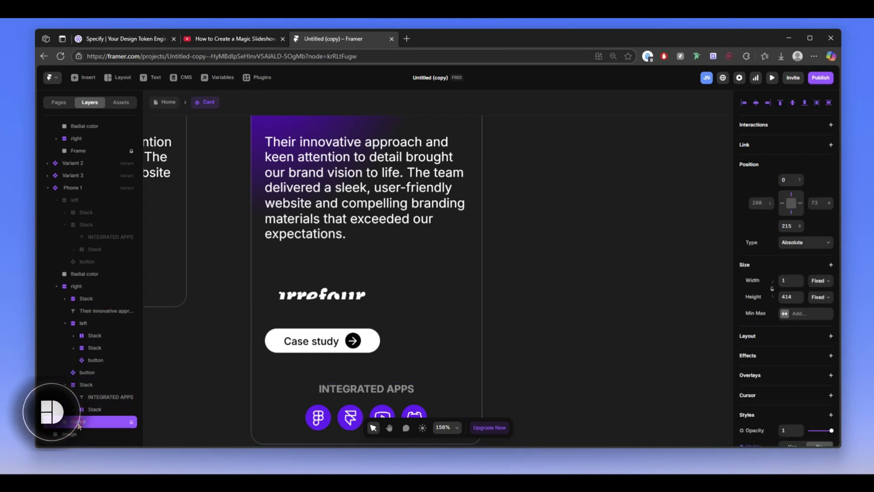
pyautogui.click(96, 326)
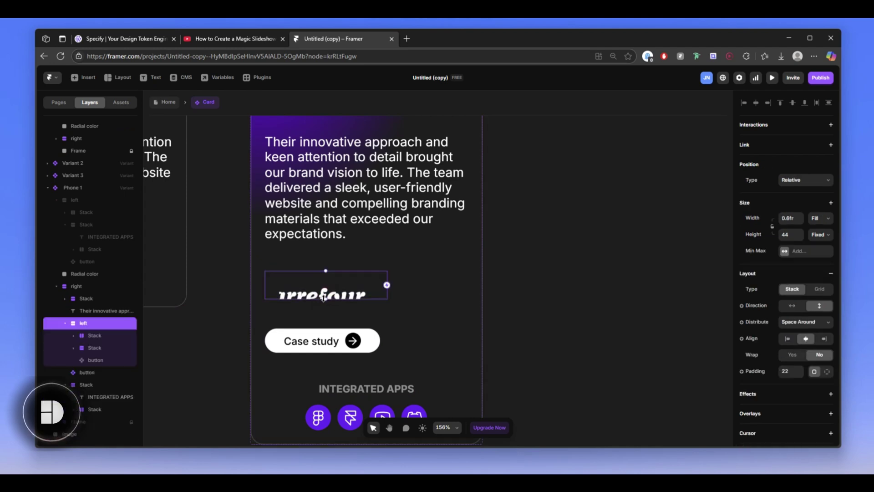
pyautogui.moveTo(326, 300); pyautogui.dragTo(312, 403)
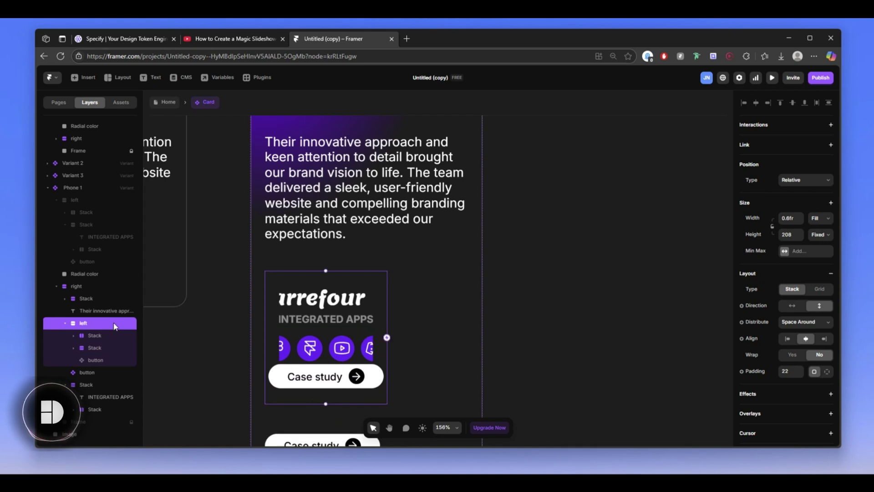
pyautogui.scroll(-5, 331, 312)
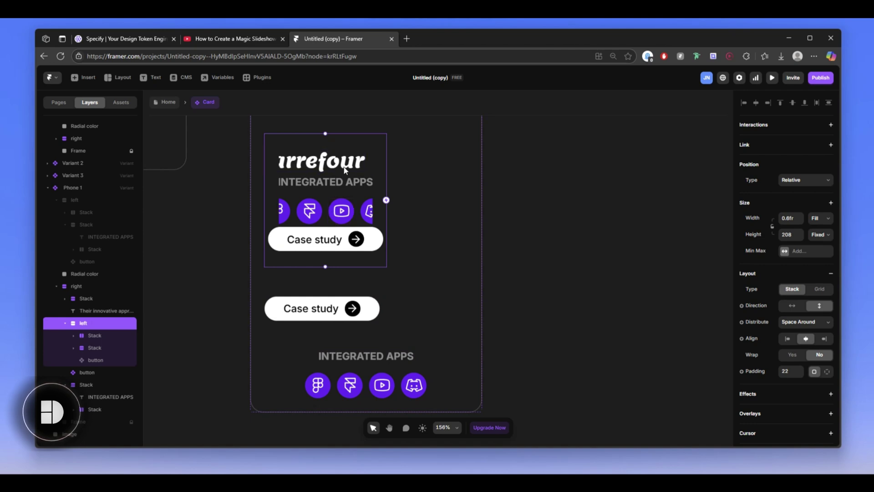
pyautogui.rightClick(107, 326)
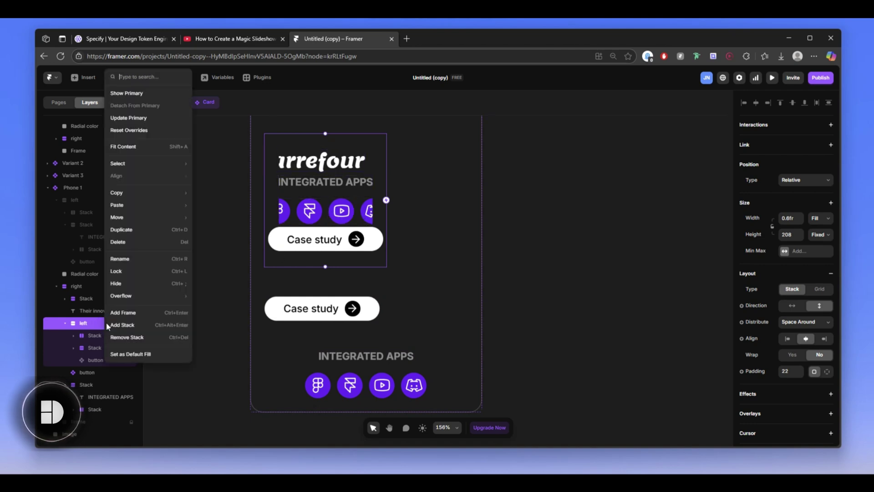
pyautogui.click(134, 241)
pyautogui.scroll(3, 365, 229)
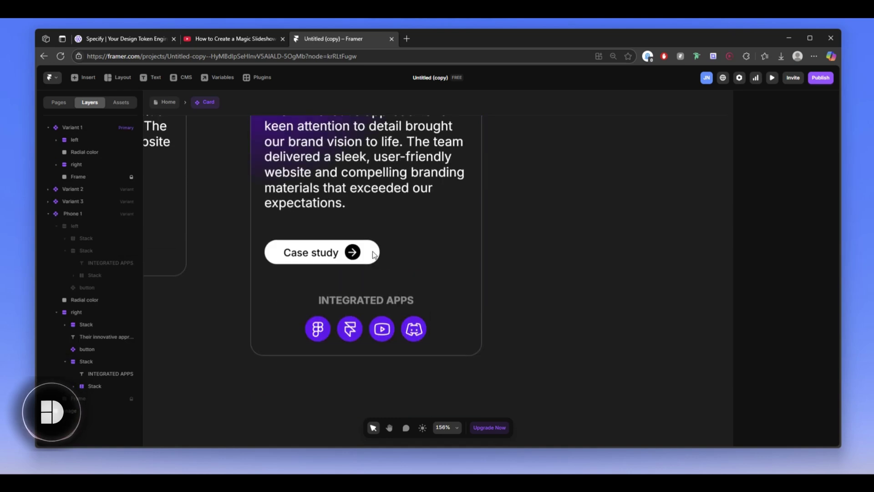
pyautogui.scroll(2, 333, 252)
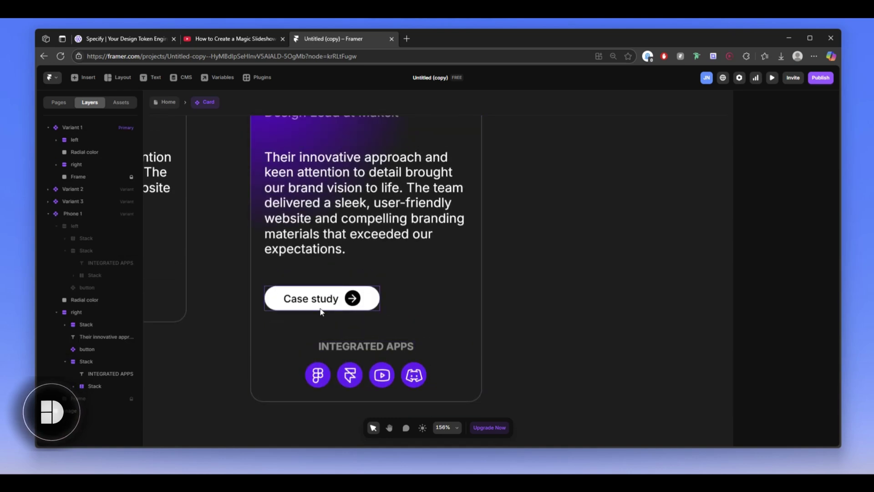
pyautogui.scroll(2, 326, 310)
pyautogui.hotkey('ctrl', 'z')
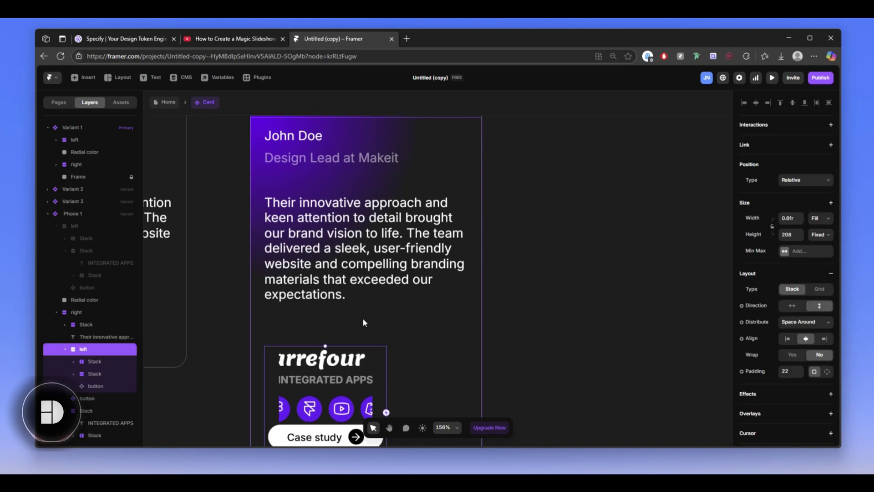
# Cut the Carrefour logo stack out of the nested left stack and paste it into Phone 1's right stack
pyautogui.scroll(-2, 362, 318)
pyautogui.click(94, 362)
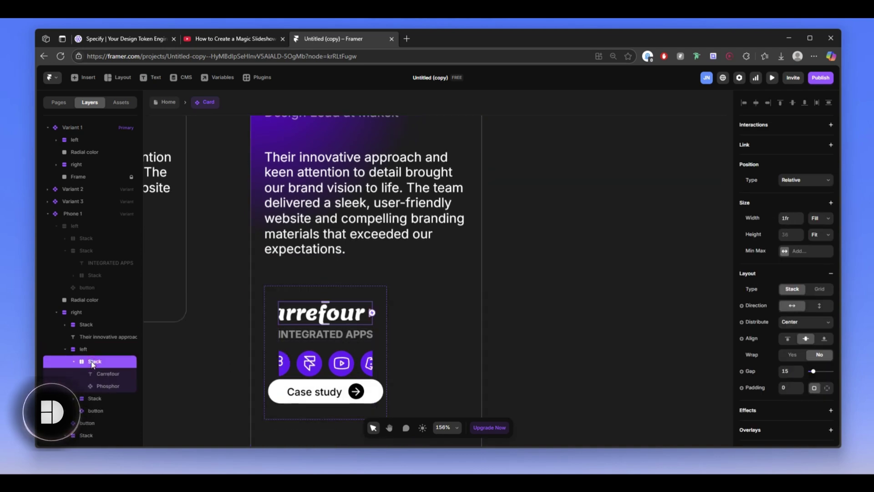
pyautogui.press('Delete')
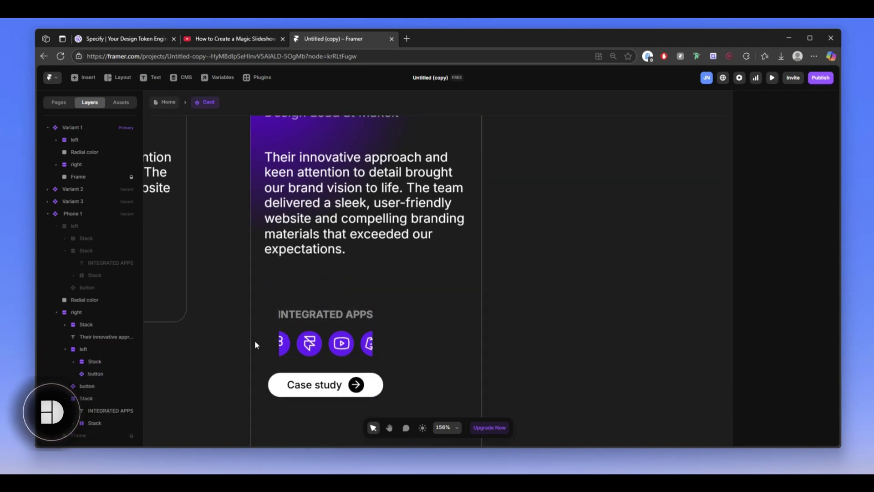
pyautogui.scroll(2, 372, 302)
pyautogui.click(404, 307)
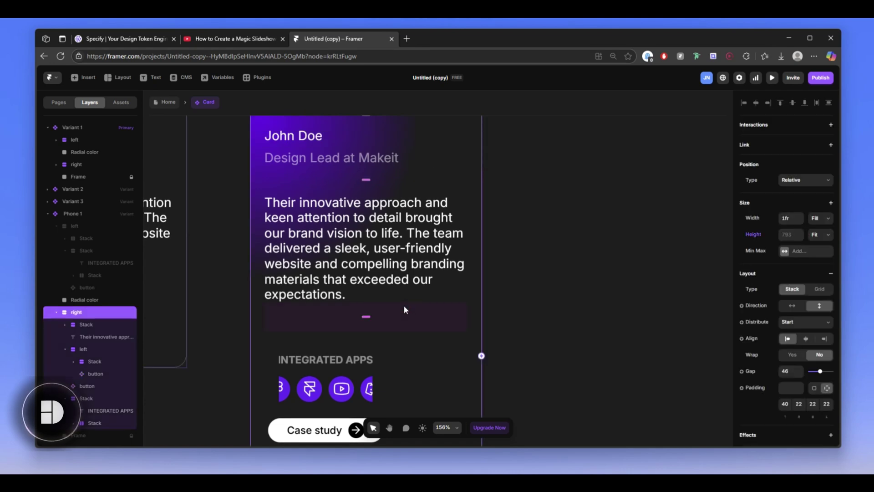
pyautogui.hotkey('ctrl', 'v')
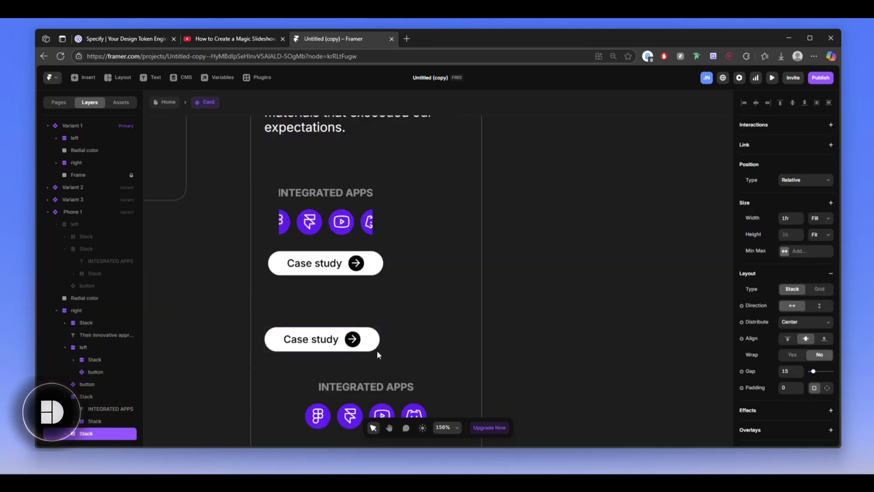
# Reorder the Carrefour logo stack to the top of Phone 1's right stack, above the name and role
pyautogui.scroll(-2, 374, 362)
pyautogui.press('Up')
pyautogui.press('Up')
pyautogui.press('Up')
pyautogui.press('Up')
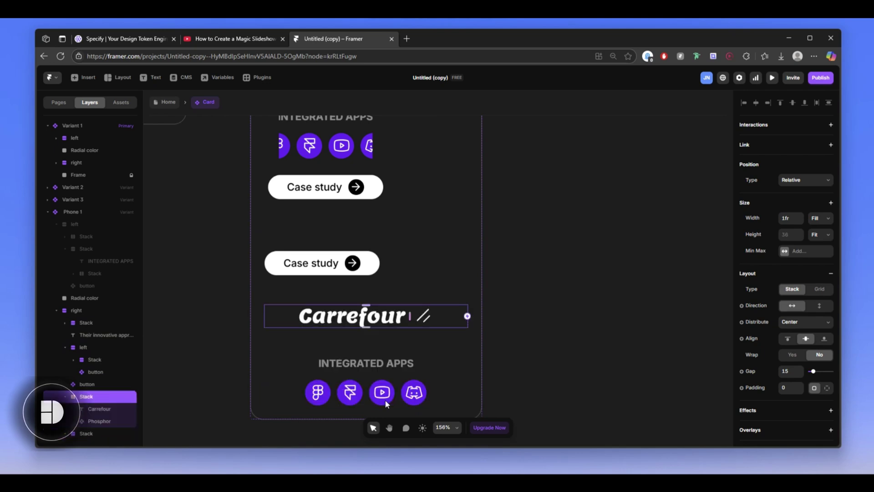
pyautogui.scroll(4, 384, 301)
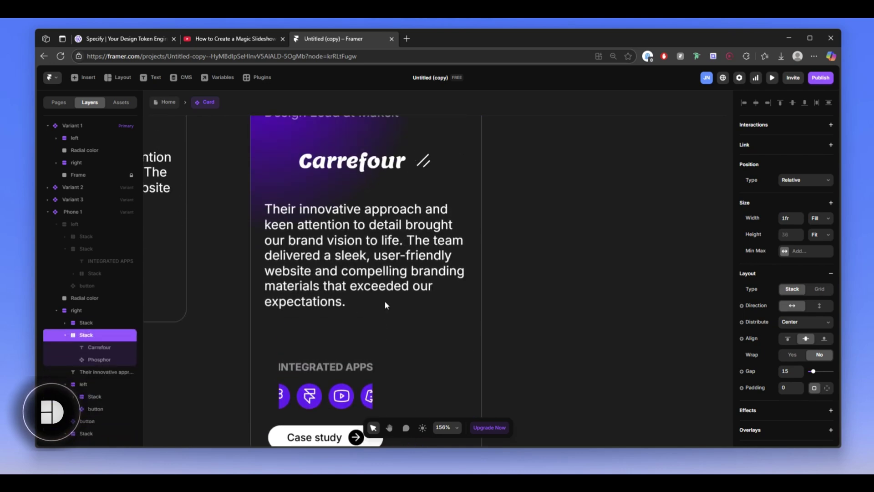
pyautogui.press('Up')
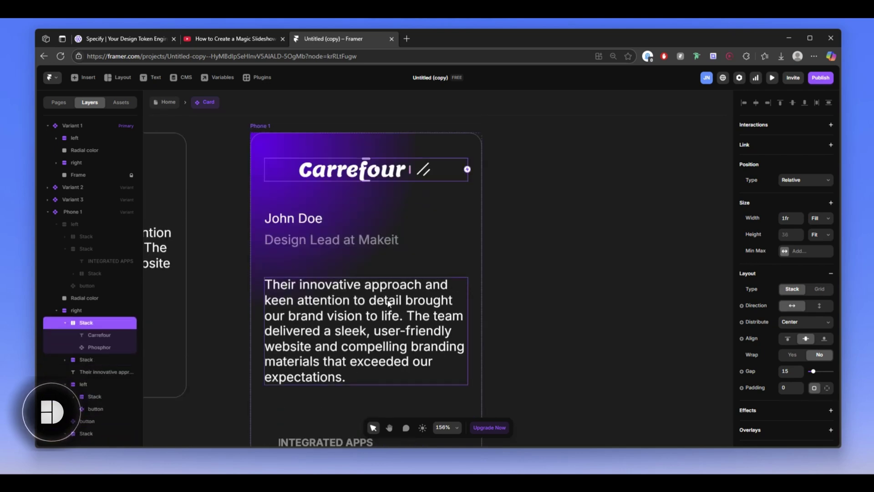
# Reorder the testimonial text so it sits directly below the Carrefour logo, above the name and role stack
pyautogui.scroll(-1, 357, 211)
pyautogui.click(363, 306)
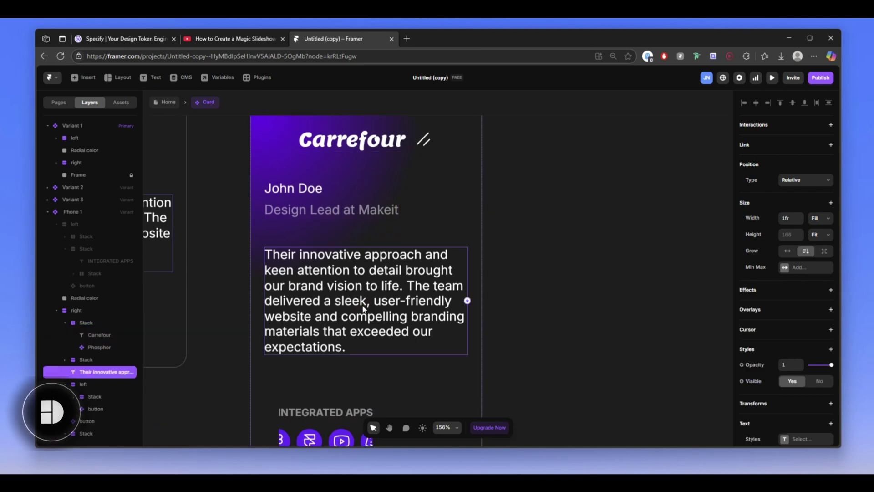
pyautogui.press('Up')
pyautogui.scroll(-2, 371, 223)
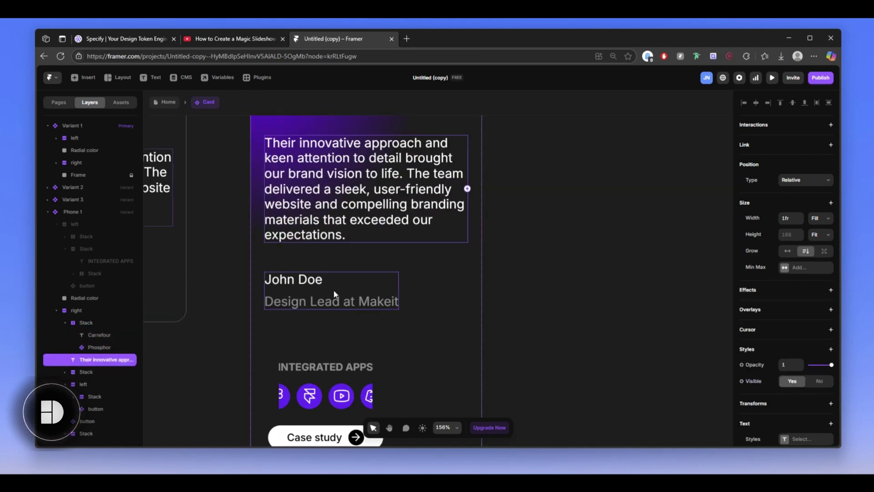
# Delete the leftover nested left stack with its duplicate integrated apps and Case study button from Phone 1
pyautogui.scroll(-3, 332, 291)
pyautogui.click(359, 337)
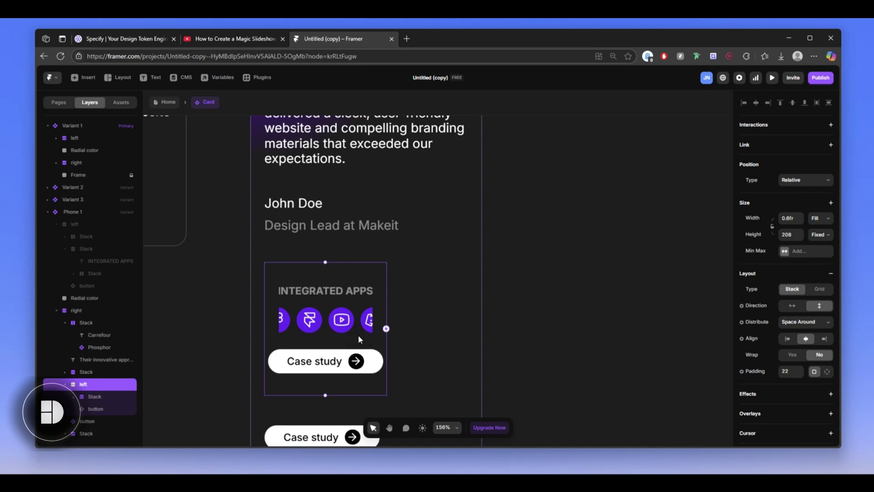
pyautogui.hotkey('ctrl', 'BackSpace')
pyautogui.scroll(2, 400, 346)
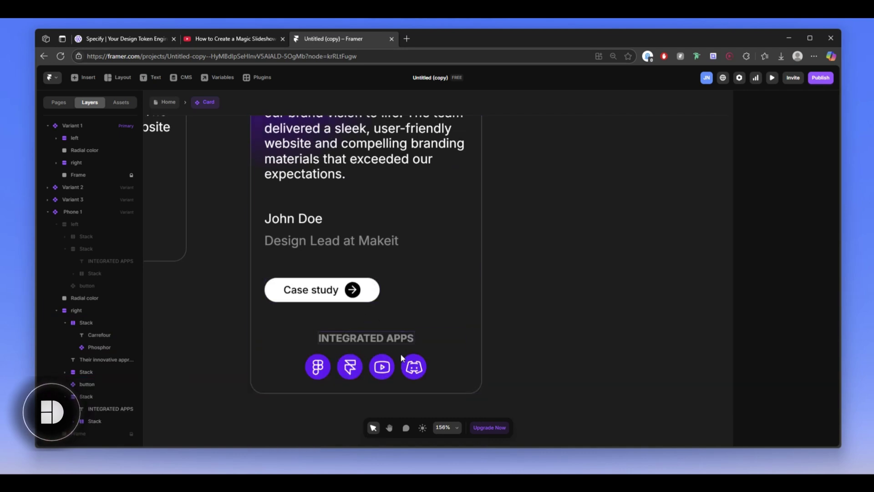
# Compare the Phone 1 card's element order, alignment and button width with the reference testimonial card
pyautogui.scroll(-3, 364, 305)
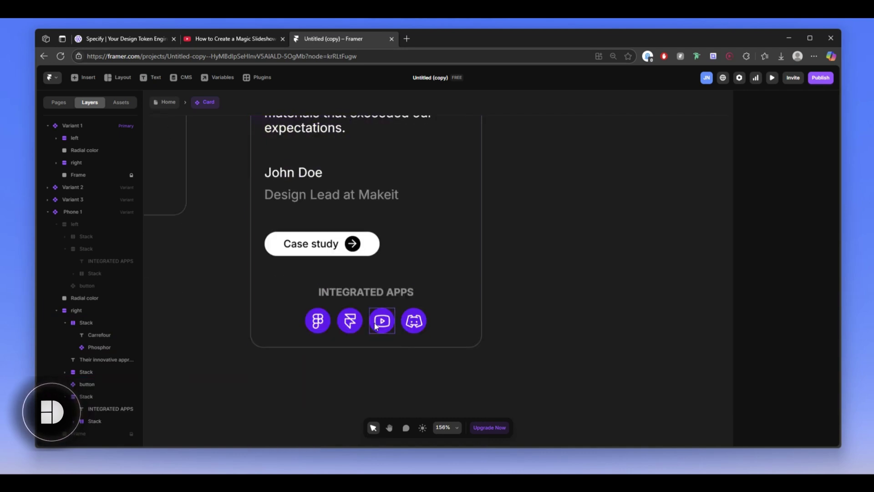
pyautogui.scroll(10, 378, 299)
pyautogui.scroll(-5, 387, 291)
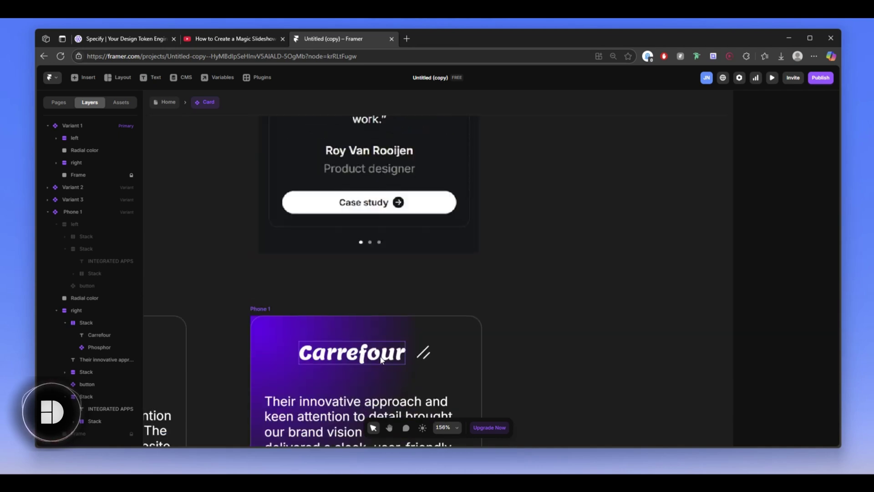
pyautogui.scroll(5, 348, 318)
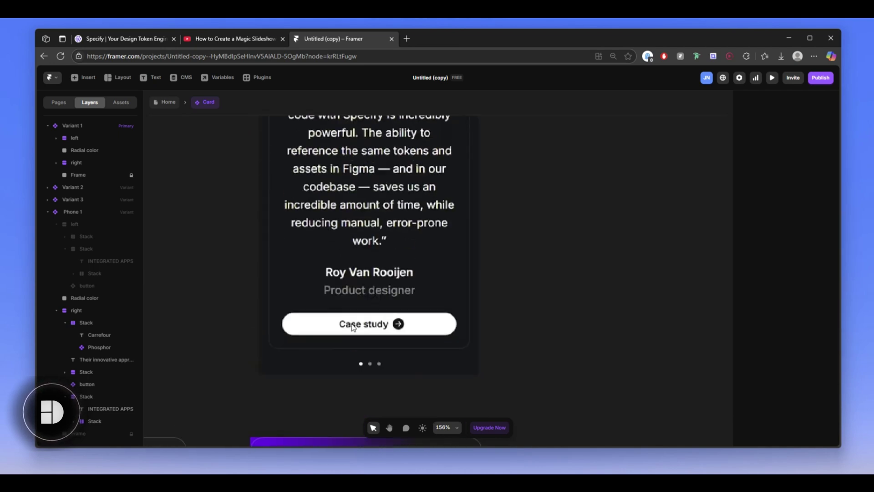
pyautogui.scroll(-1, 352, 301)
pyautogui.scroll(-3, 354, 303)
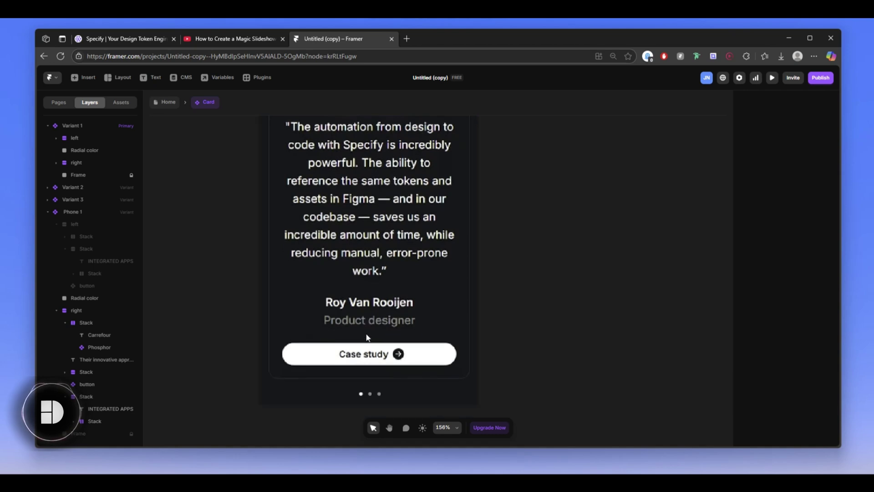
pyautogui.scroll(-15, 369, 311)
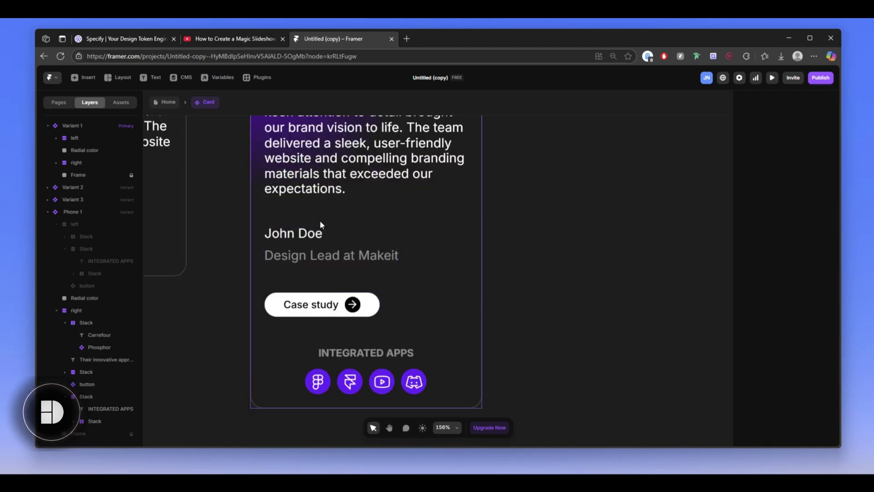
pyautogui.scroll(2, 319, 220)
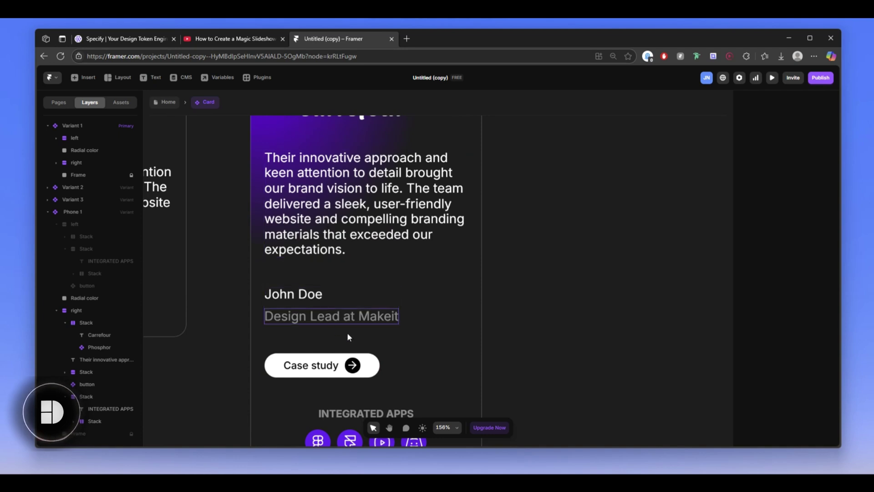
# Delete the integrated apps stack below the Case study button in the Phone 1 card
pyautogui.scroll(-1, 349, 337)
pyautogui.click(399, 392)
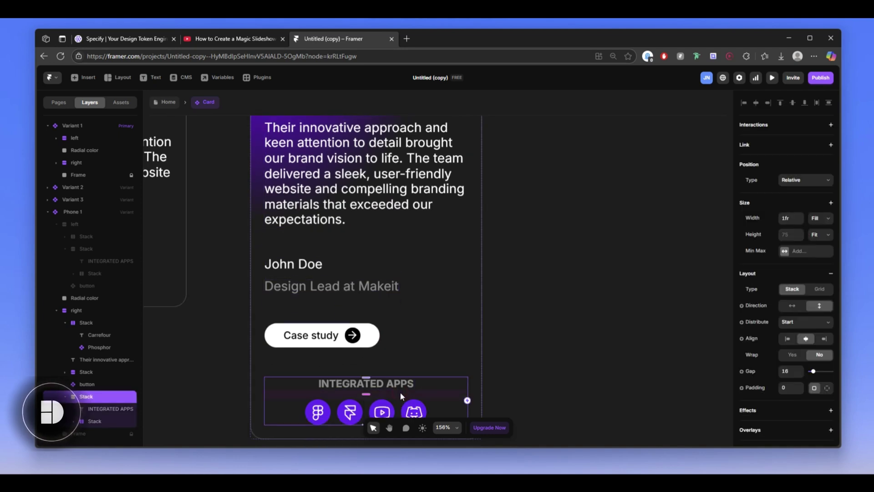
pyautogui.press('Delete')
pyautogui.scroll(5, 412, 351)
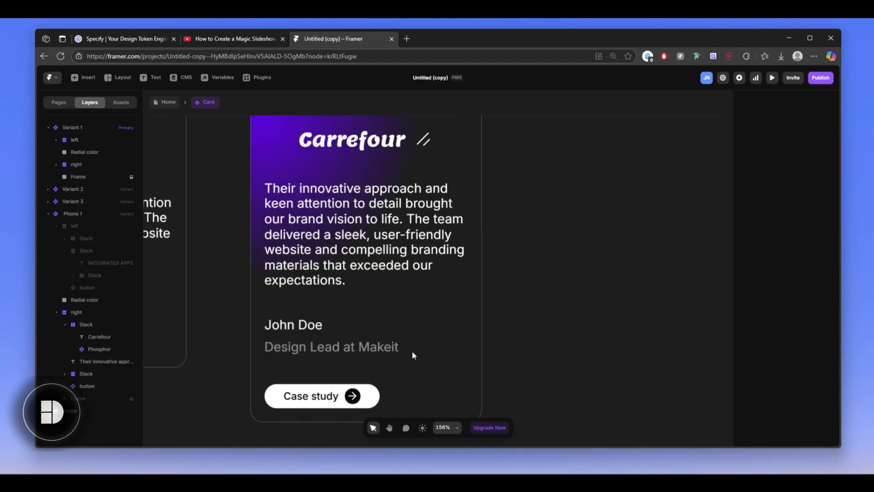
pyautogui.keyDown('ctrl'); pyautogui.scroll(-3, 396, 341); pyautogui.keyUp('ctrl')
pyautogui.scroll(-2, 387, 314)
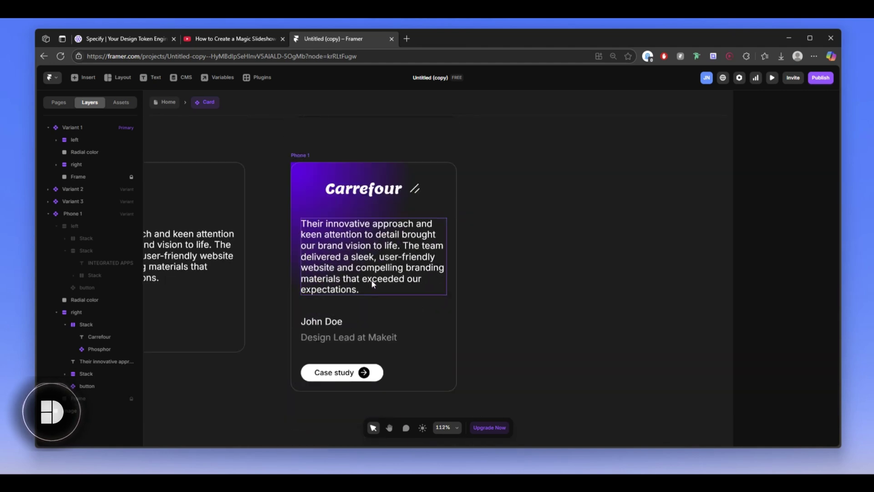
# Compare Phone 1's logo, text alignment and button with the Pitch reference testimonial card above it
pyautogui.scroll(3, 380, 280)
pyautogui.scroll(3, 391, 292)
pyautogui.scroll(-5, 391, 228)
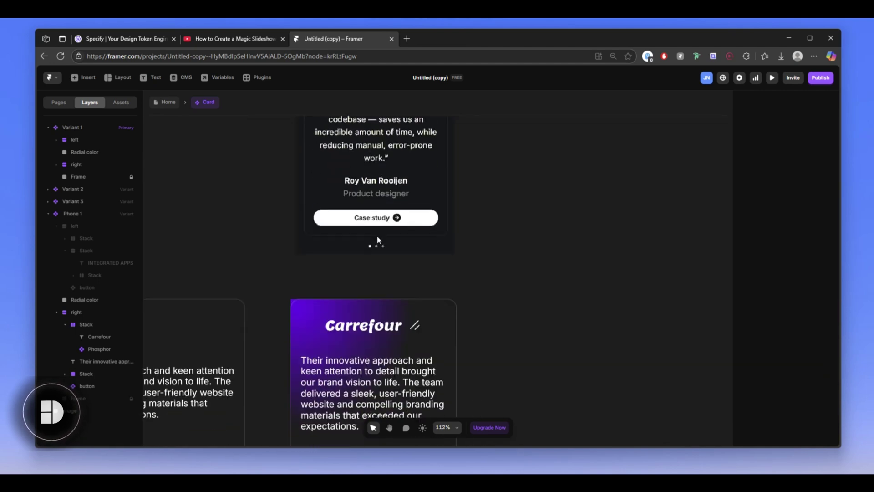
pyautogui.scroll(8, 389, 215)
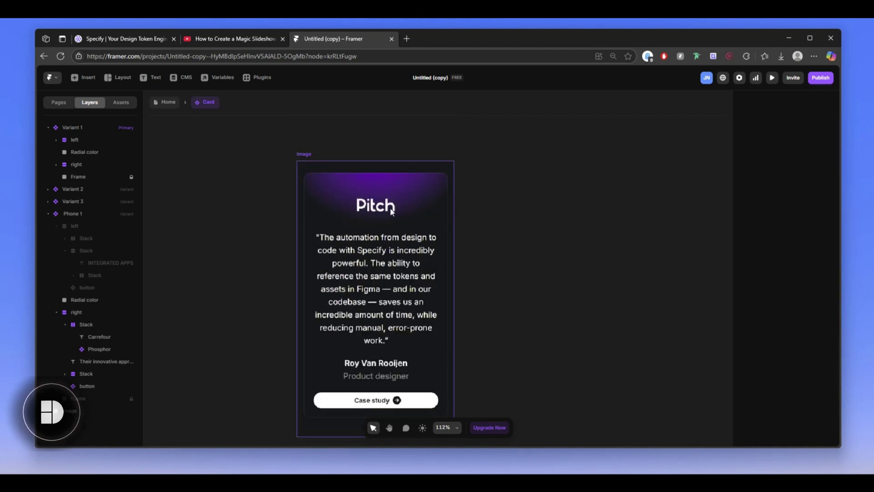
pyautogui.scroll(-8, 458, 178)
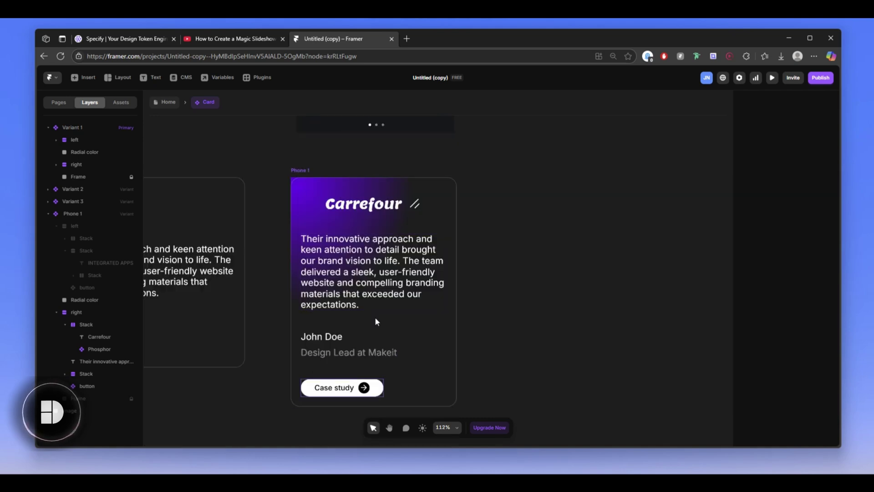
pyautogui.scroll(3, 416, 268)
pyautogui.scroll(-2, 412, 244)
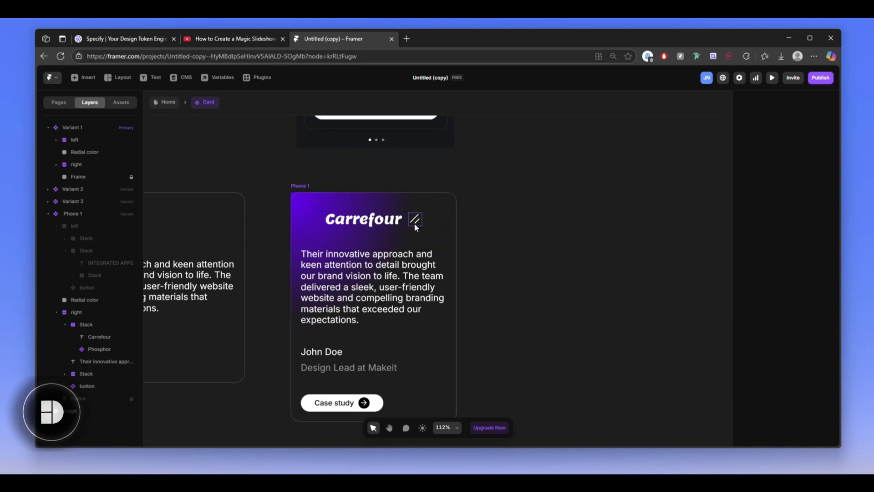
pyautogui.scroll(2, 413, 222)
pyautogui.scroll(-2, 414, 271)
pyautogui.scroll(8, 412, 266)
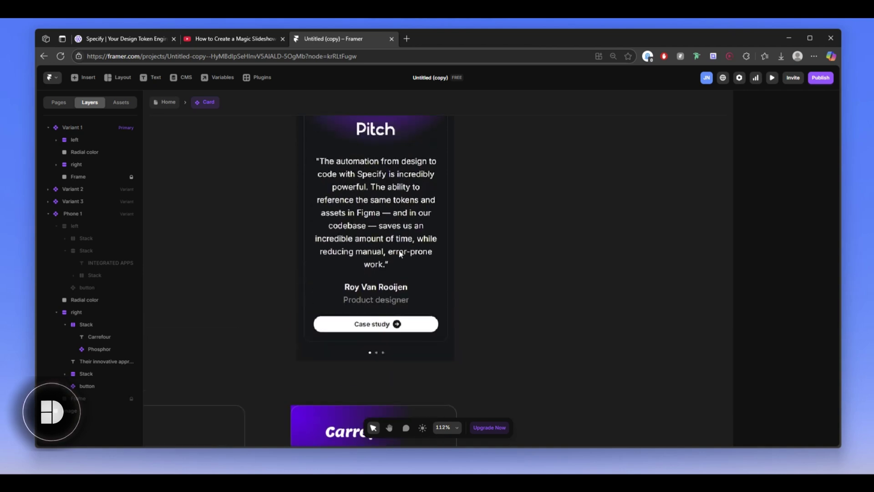
pyautogui.scroll(-1, 382, 166)
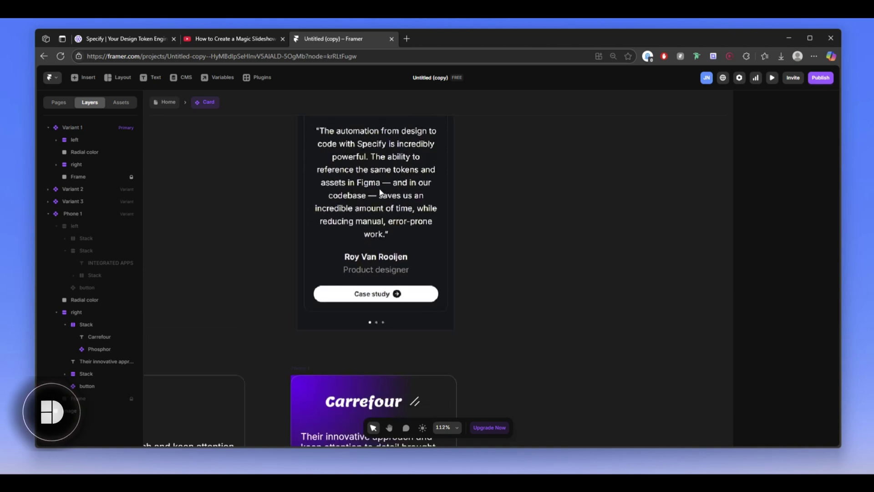
pyautogui.scroll(2, 380, 192)
pyautogui.scroll(-8, 381, 191)
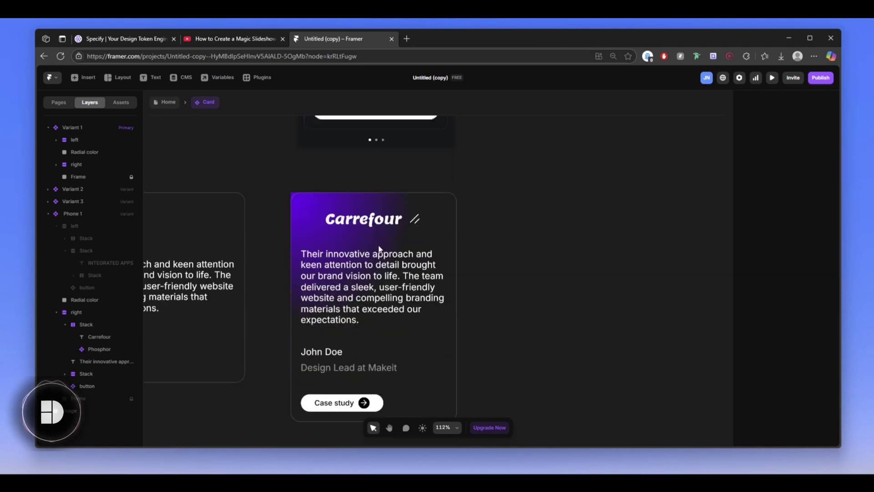
# Center-align Phone 1's testimonial text and the contents of its name and role stack
pyautogui.click(373, 291)
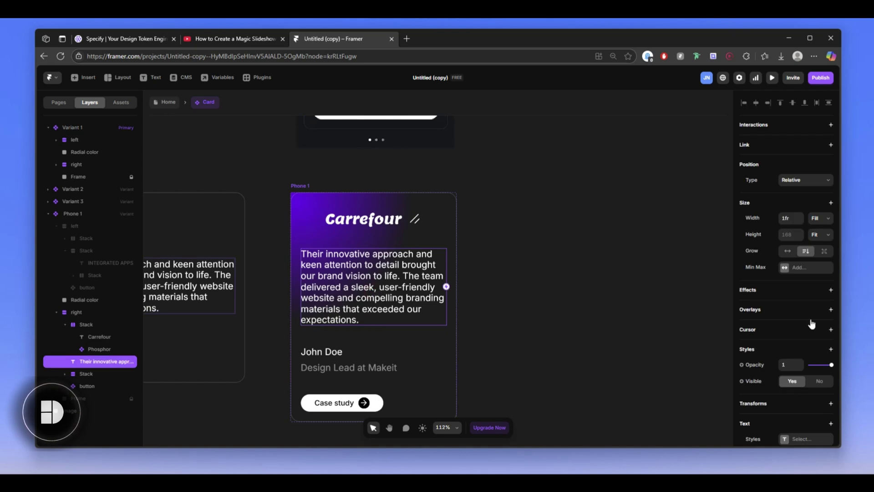
pyautogui.scroll(-5, 810, 322)
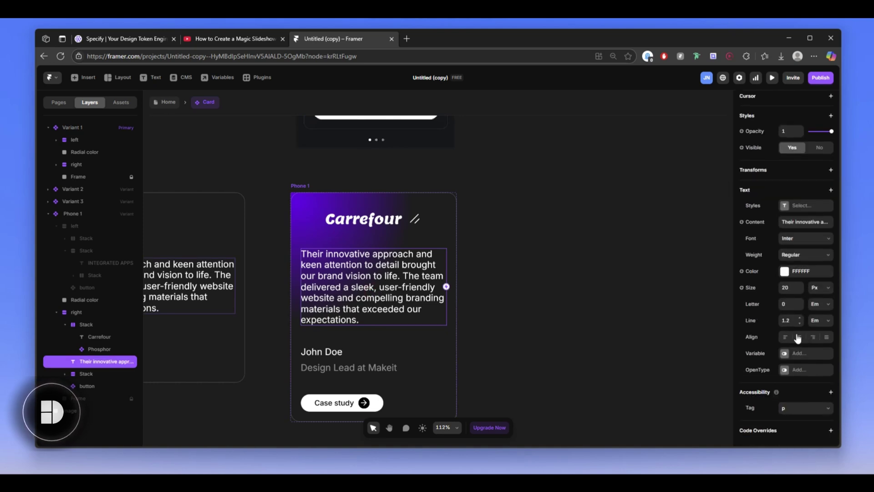
pyautogui.click(799, 338)
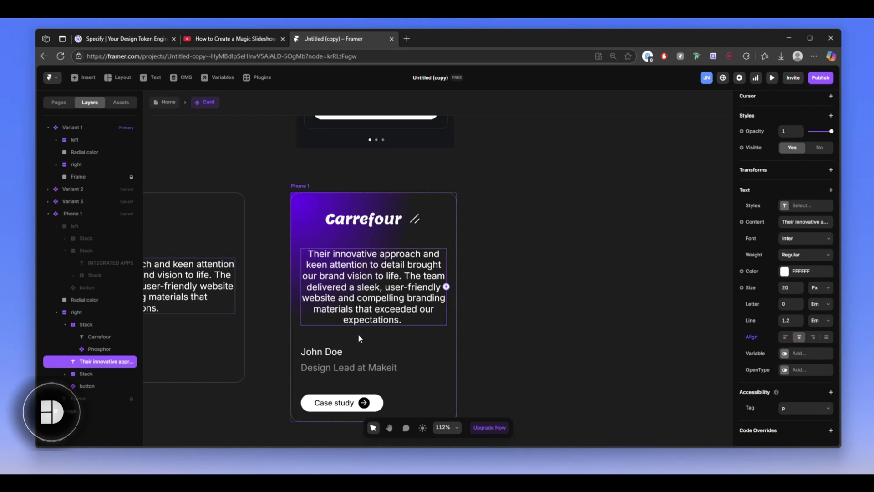
pyautogui.click(357, 364)
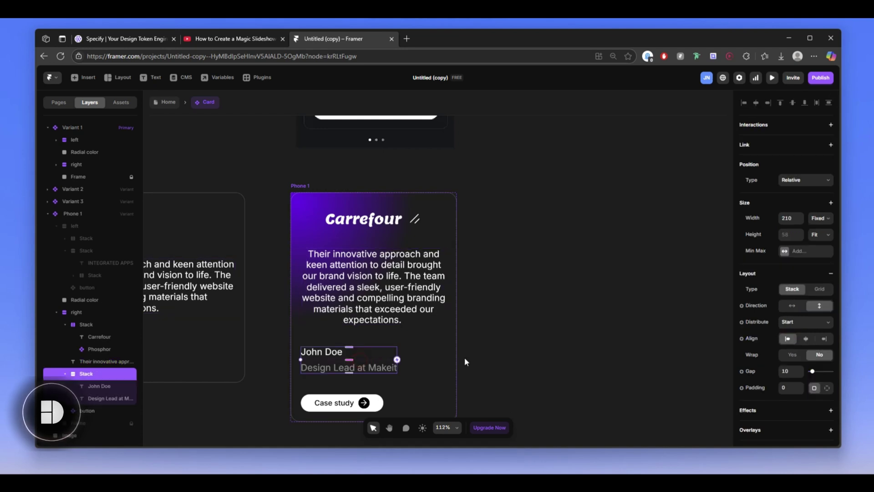
pyautogui.click(806, 339)
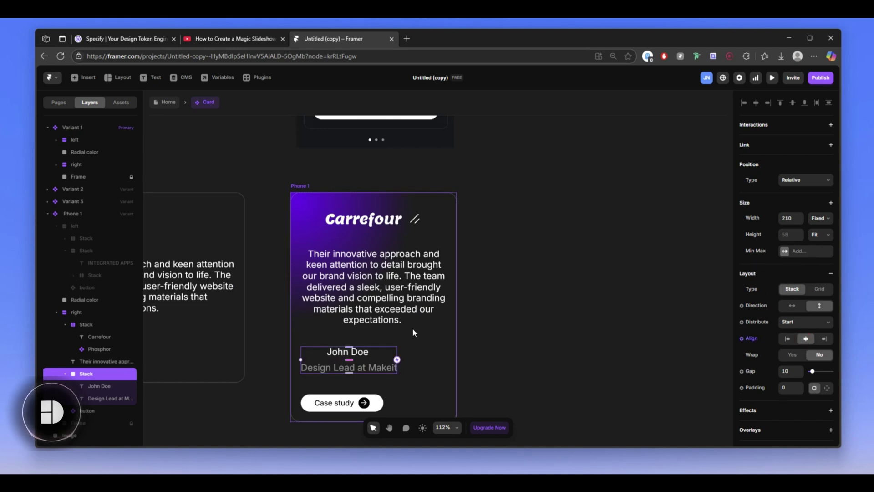
pyautogui.scroll(-2, 406, 364)
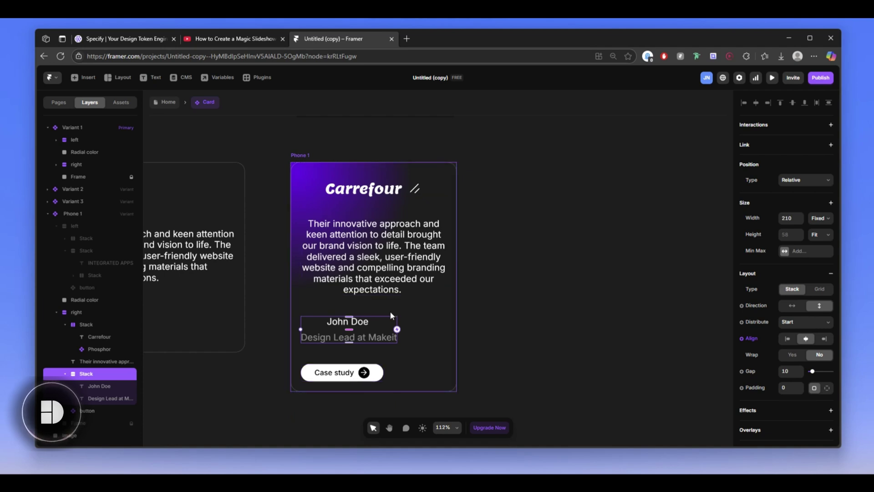
# Rename Phone 1's "right" stack to "centre" and center-align its contents
pyautogui.click(425, 311)
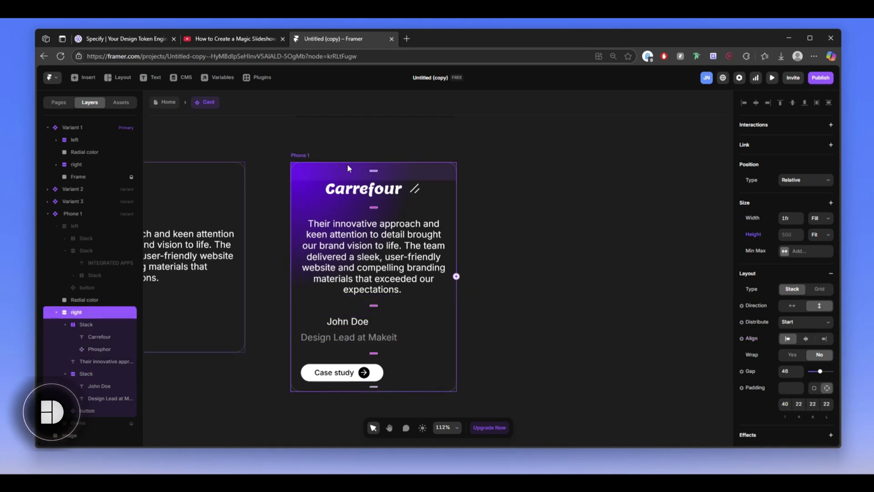
pyautogui.doubleClick(76, 313)
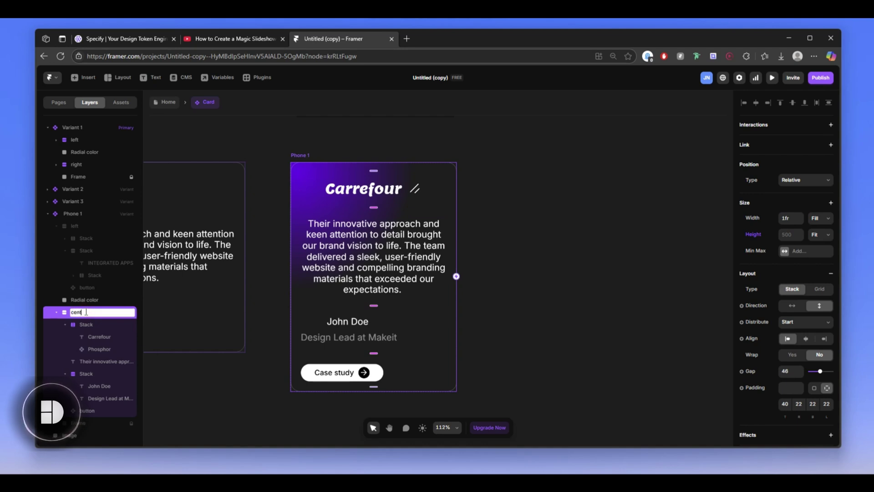
pyautogui.press('Return')
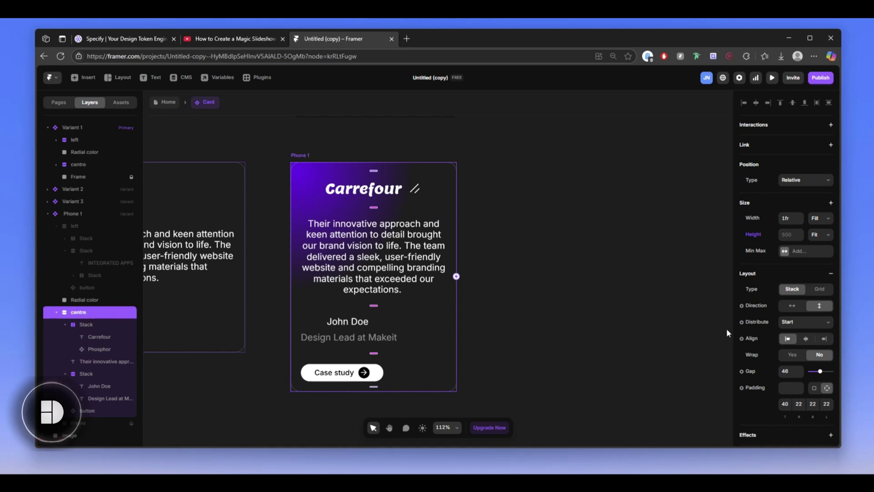
pyautogui.click(806, 339)
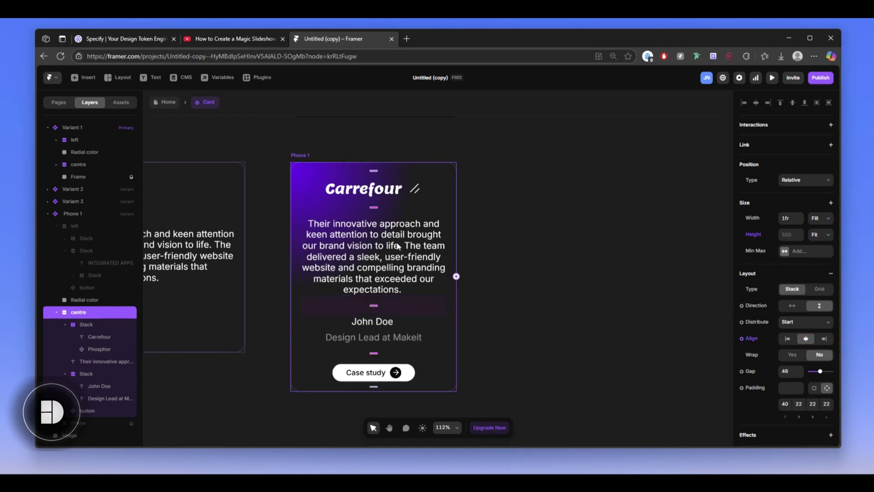
# Adjust the gap between the elements of Phone 1's centre stack to 45
pyautogui.moveTo(374, 305); pyautogui.dragTo(374, 308)
pyautogui.scroll(10, 378, 295)
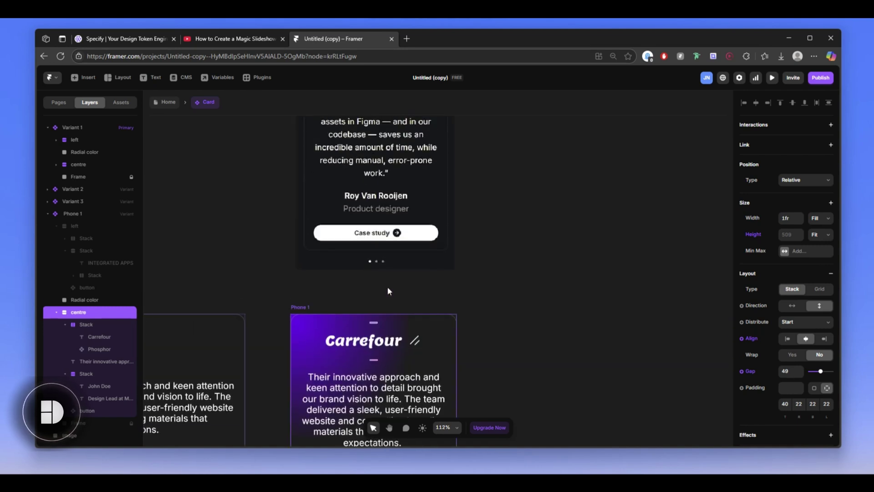
pyautogui.scroll(-7, 397, 283)
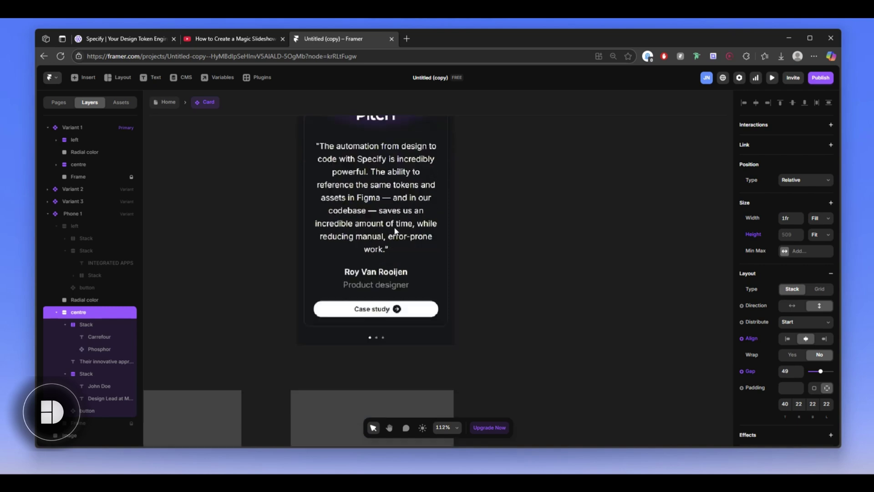
pyautogui.scroll(-3, 364, 342)
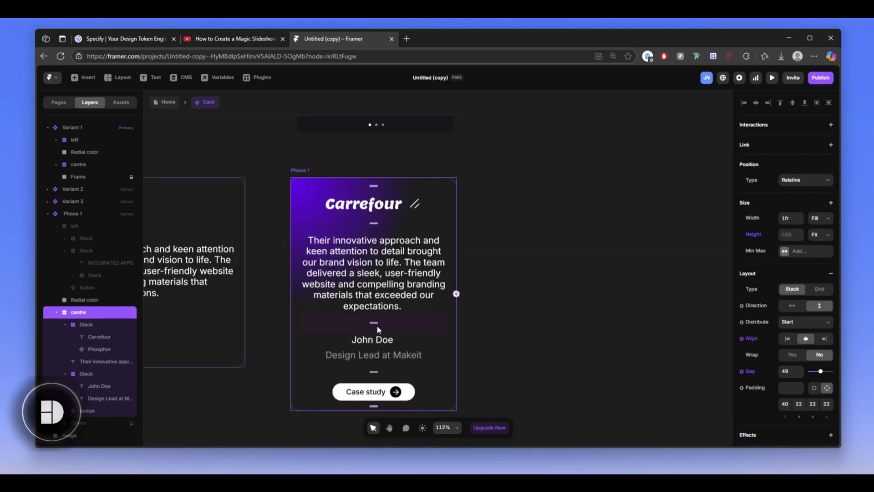
pyautogui.moveTo(376, 324); pyautogui.dragTo(374, 321)
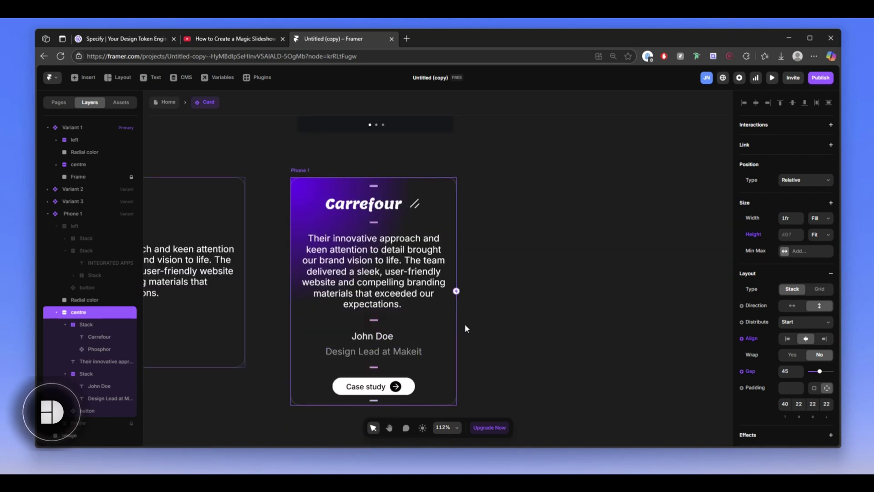
# Delete the Phosphor icon beside the Carrefour logo in Phone 1
pyautogui.scroll(12, 377, 206)
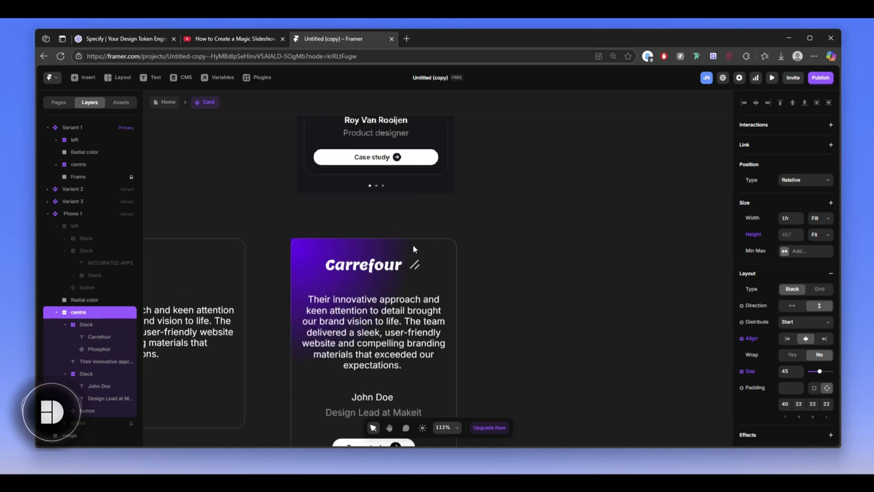
pyautogui.scroll(-9, 389, 190)
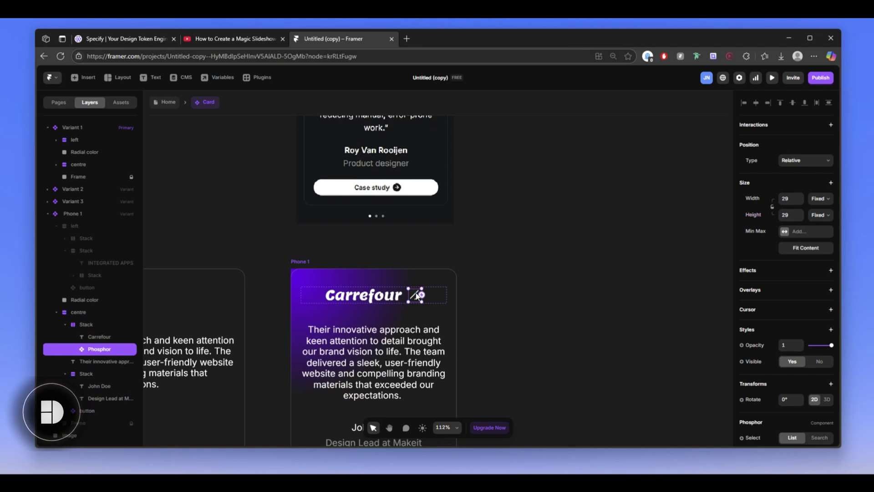
pyautogui.press('Delete')
pyautogui.scroll(-2, 364, 303)
pyautogui.scroll(1, 339, 255)
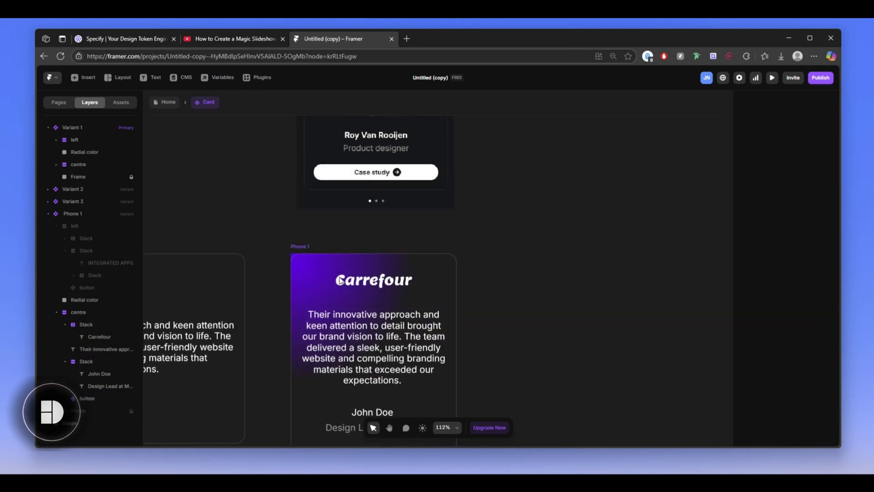
pyautogui.scroll(-2, 319, 280)
# Preview the Phone 1 variant to check the centered layout, and return to the canvas
pyautogui.click(297, 201)
pyautogui.hotkey('ctrl', 'p')
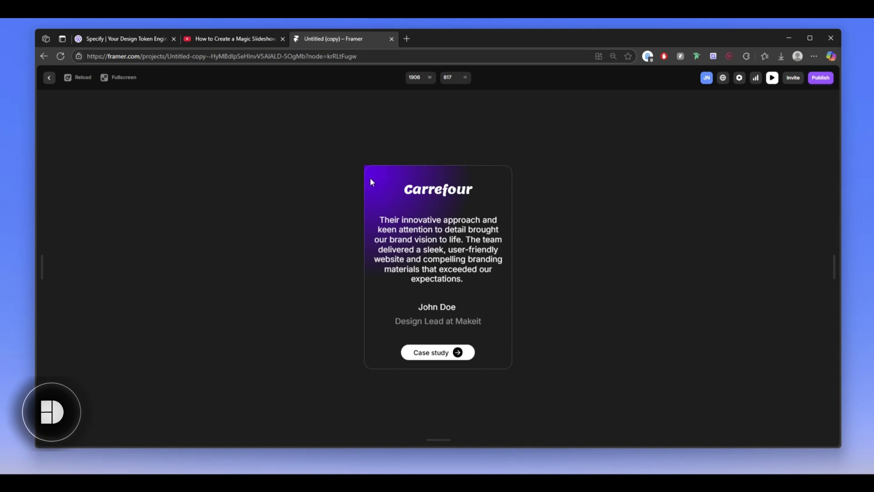
pyautogui.click(49, 78)
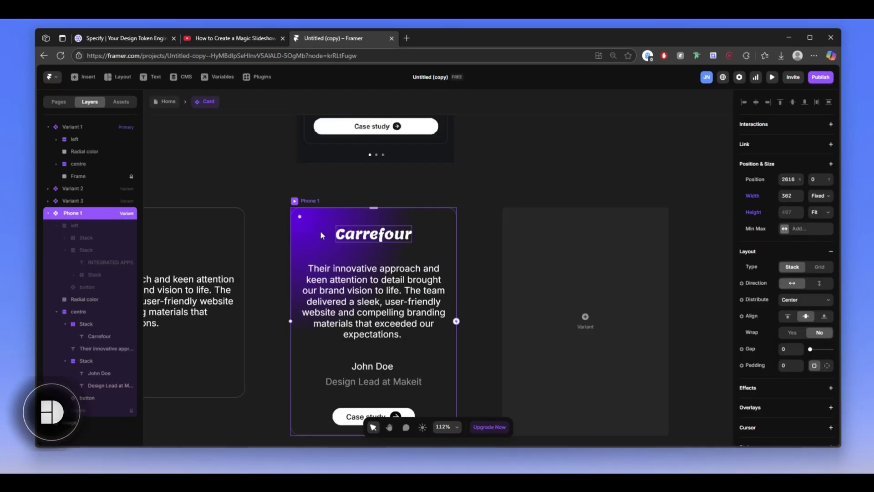
# Set the Phone 1 variant's overflow to Hidden so the purple glow is clipped at the rounded corners
pyautogui.scroll(5, 273, 176)
pyautogui.scroll(1, 342, 172)
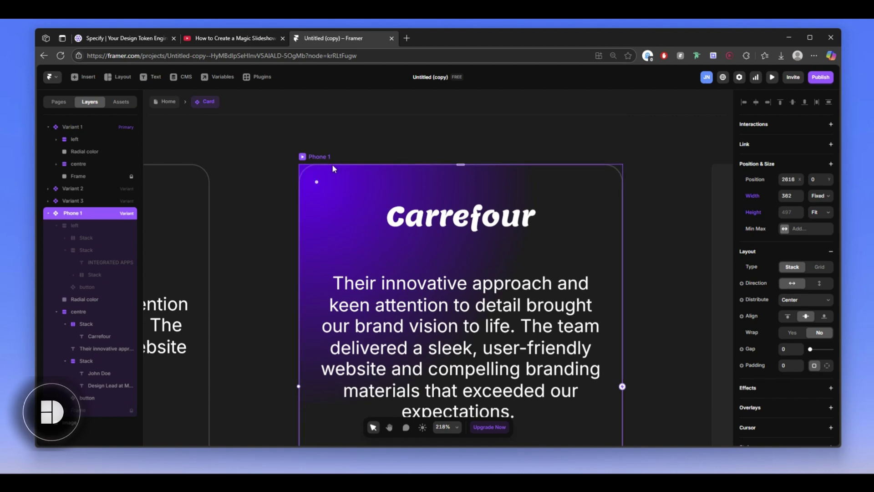
pyautogui.scroll(-5, 593, 244)
pyautogui.scroll(-1, 792, 270)
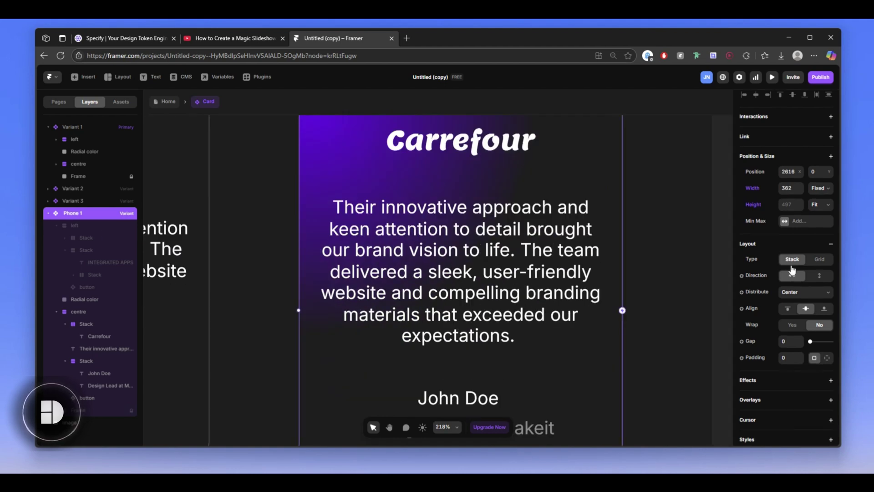
pyautogui.scroll(-5, 794, 278)
pyautogui.click(805, 284)
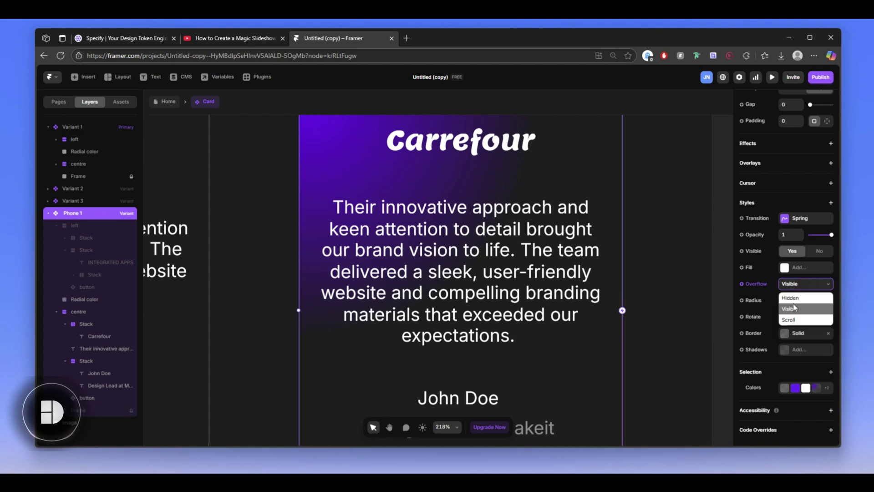
pyautogui.click(797, 301)
pyautogui.scroll(5, 454, 228)
pyautogui.scroll(3, 454, 227)
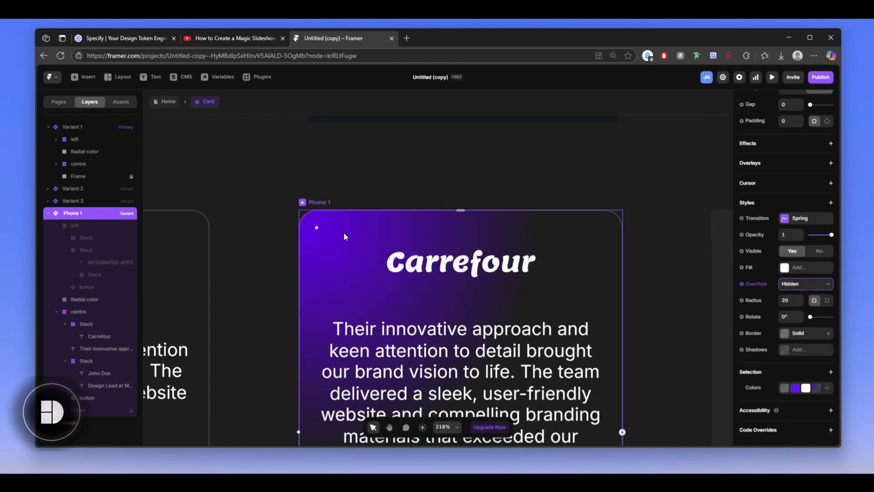
pyautogui.scroll(-6, 343, 256)
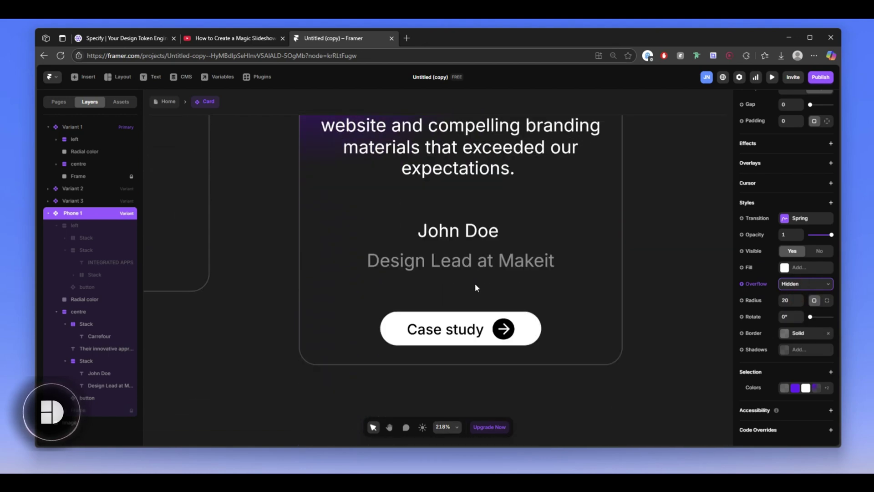
pyautogui.scroll(-10, 495, 312)
pyautogui.scroll(8, 511, 302)
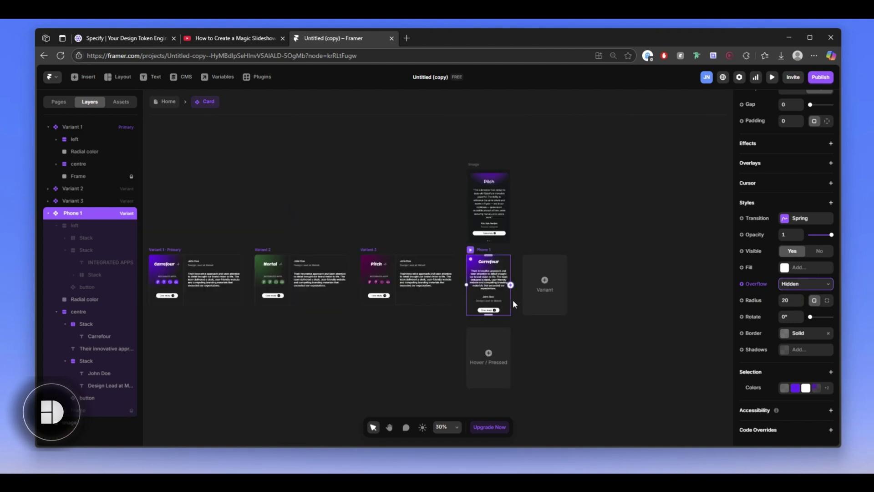
# Set the Phone 1 variant's fixed width to 350
pyautogui.scroll(2, 428, 287)
pyautogui.scroll(-6, 424, 182)
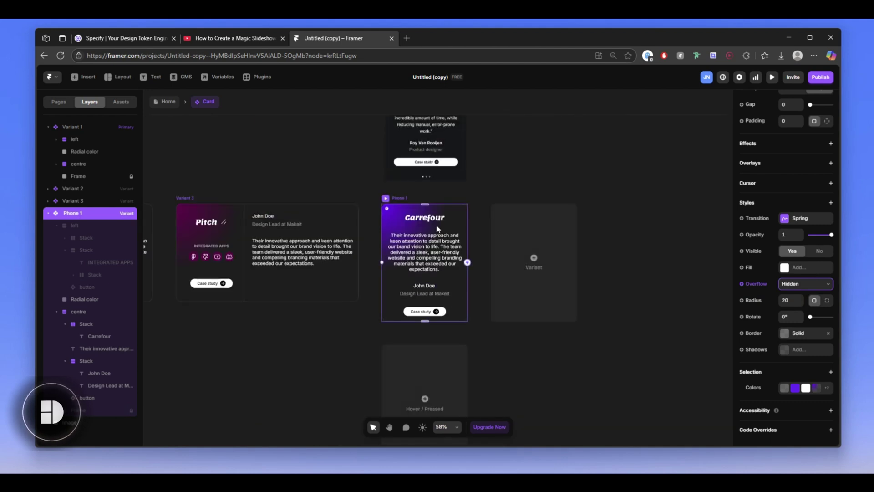
pyautogui.scroll(2, 512, 262)
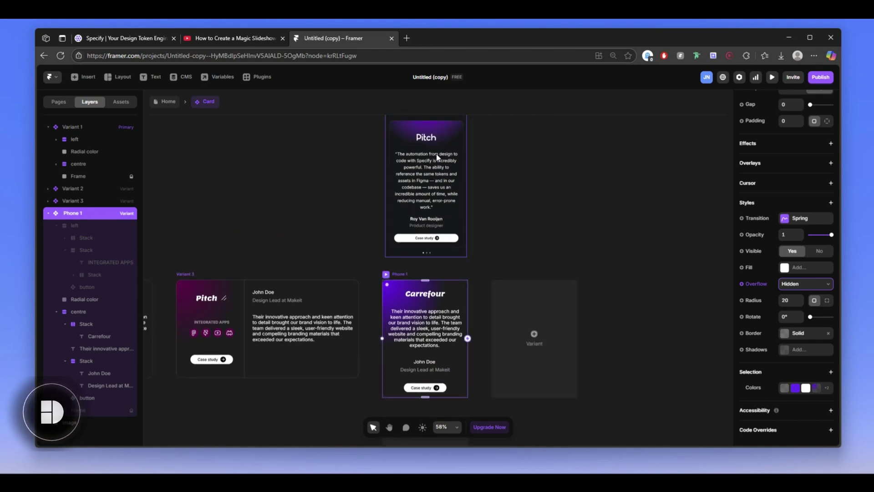
pyautogui.scroll(4, 778, 179)
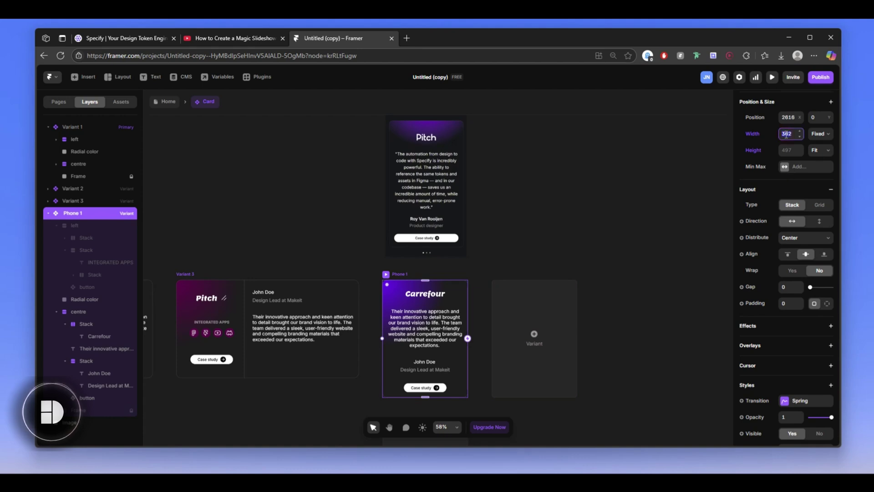
pyautogui.write('0')
pyautogui.press('Return')
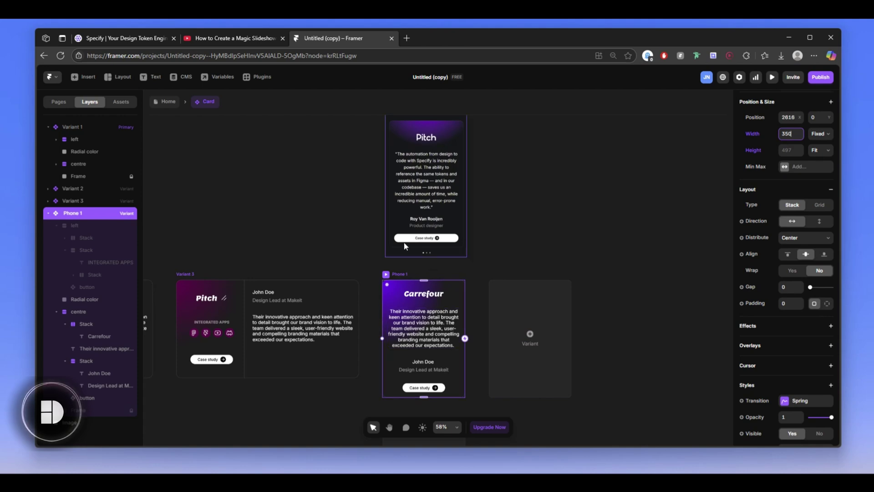
# Move the centre of Phone 1's Radial color gradient to the middle of the card's upper edge and narrow its horizontal radius to roughly the card's width
pyautogui.scroll(-2, 436, 282)
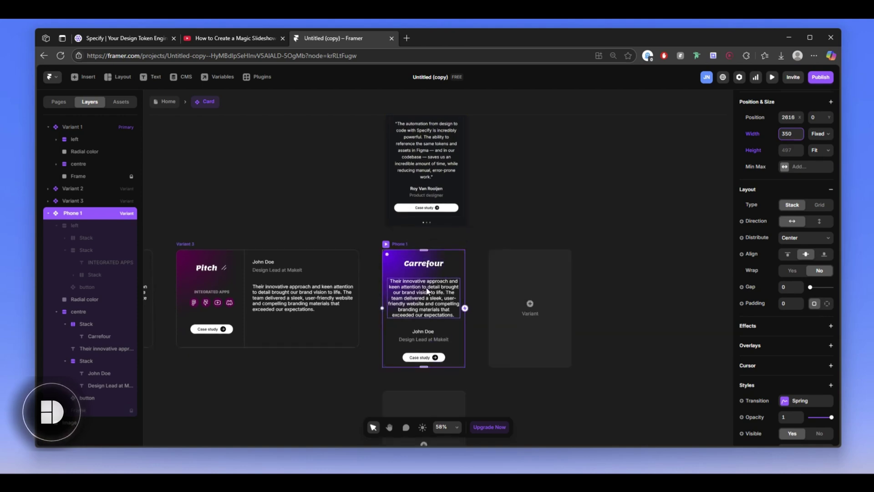
pyautogui.scroll(3, 428, 296)
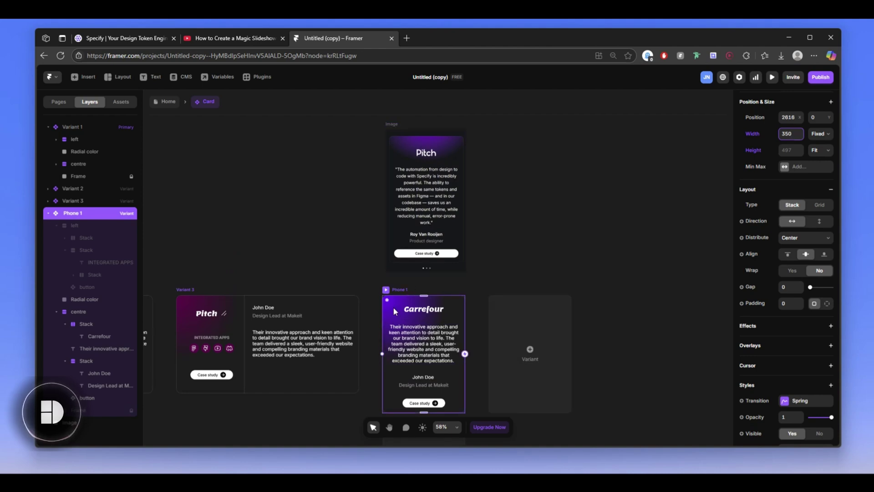
pyautogui.scroll(4, 436, 233)
pyautogui.scroll(5, 438, 244)
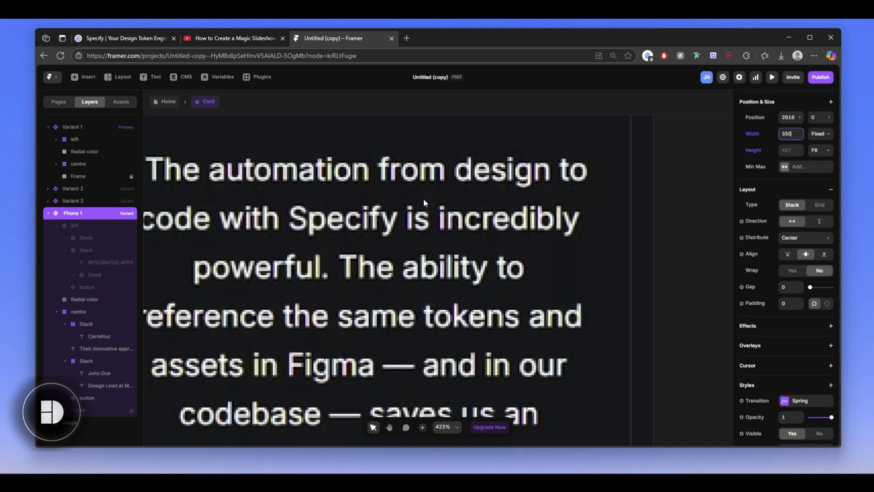
pyautogui.scroll(-4, 426, 204)
pyautogui.scroll(1, 411, 165)
pyautogui.scroll(-6, 410, 166)
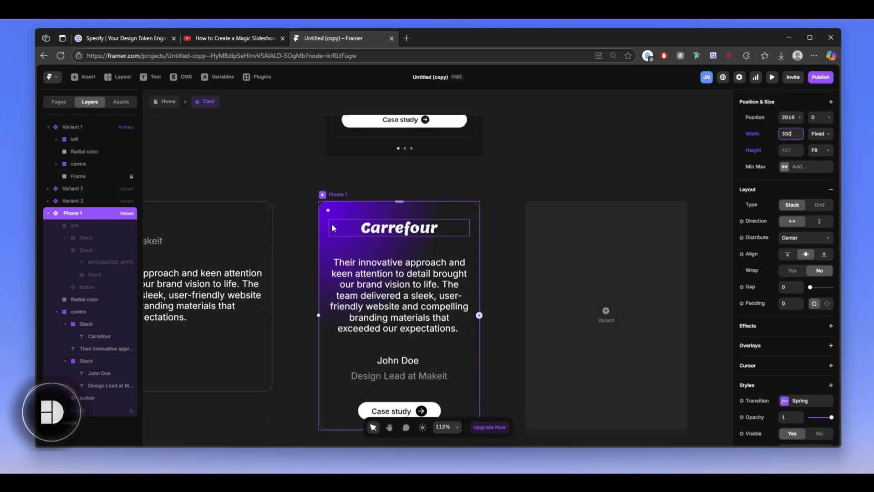
pyautogui.click(89, 301)
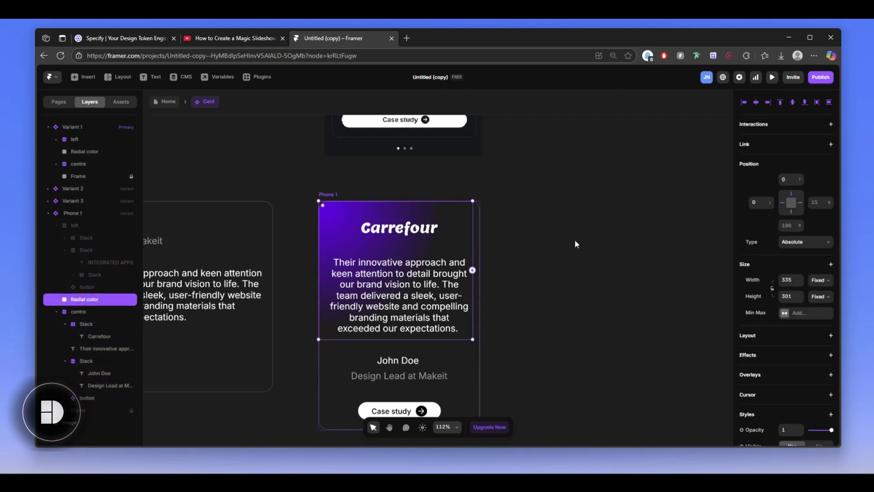
pyautogui.scroll(-4, 776, 350)
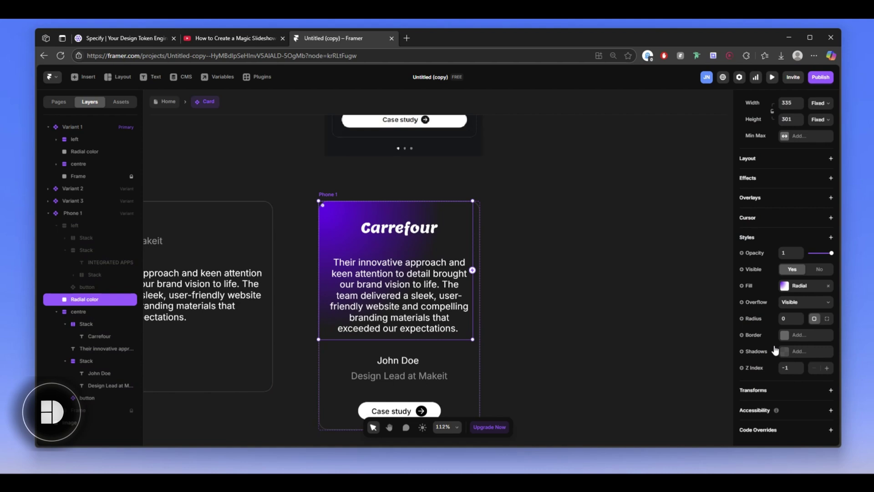
pyautogui.click(784, 285)
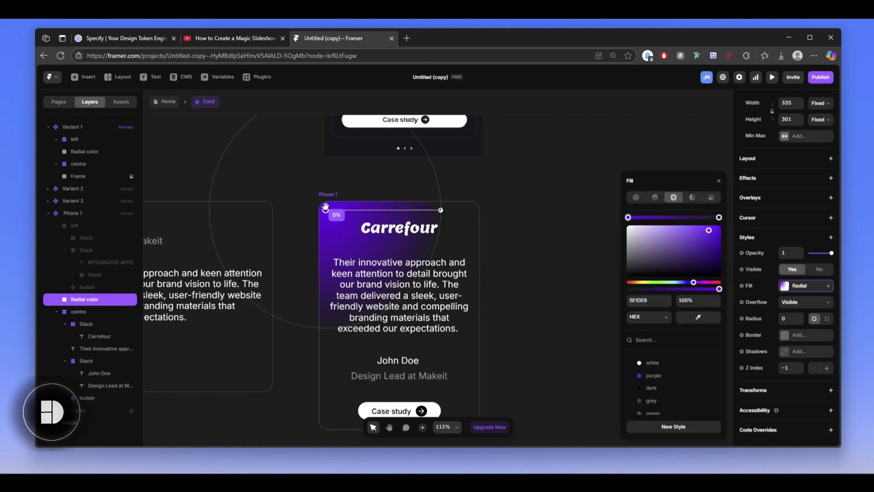
pyautogui.moveTo(326, 207); pyautogui.dragTo(402, 201)
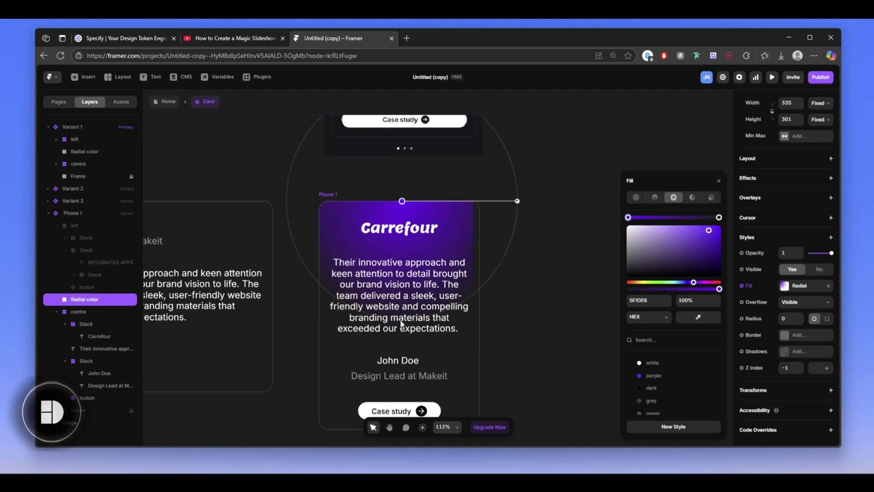
pyautogui.moveTo(517, 200); pyautogui.dragTo(486, 201)
# Raise the gradient's centre above Phone 1's upper edge and shorten its vertical radius, leaving a shallow purple glow behind the Carrefour logo
pyautogui.scroll(5, 462, 192)
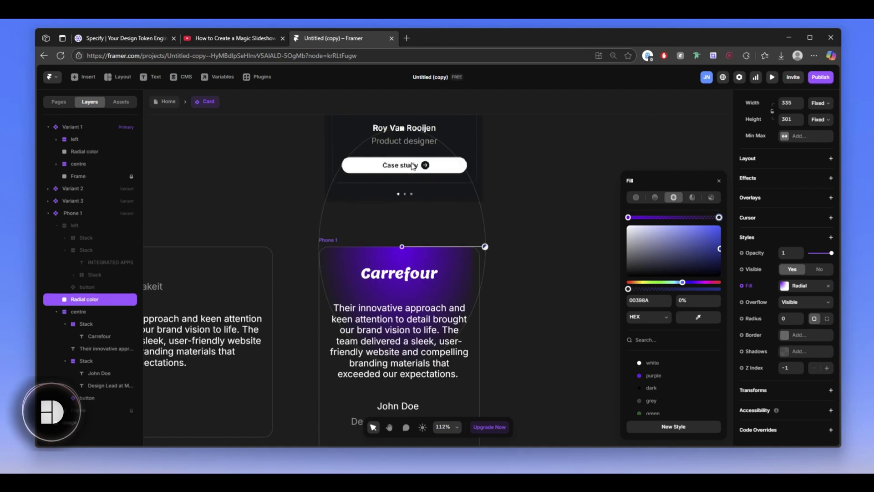
pyautogui.moveTo(402, 307); pyautogui.dragTo(402, 272)
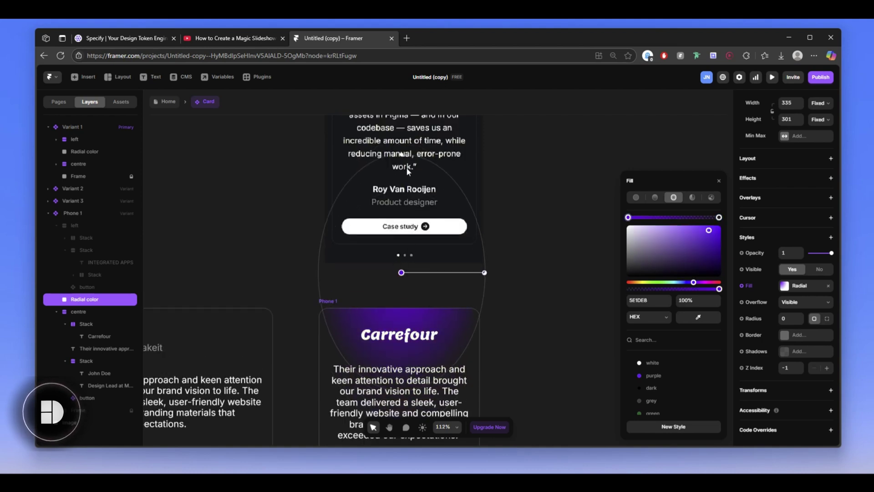
pyautogui.moveTo(400, 152); pyautogui.dragTo(406, 197)
pyautogui.moveTo(402, 273); pyautogui.dragTo(403, 284)
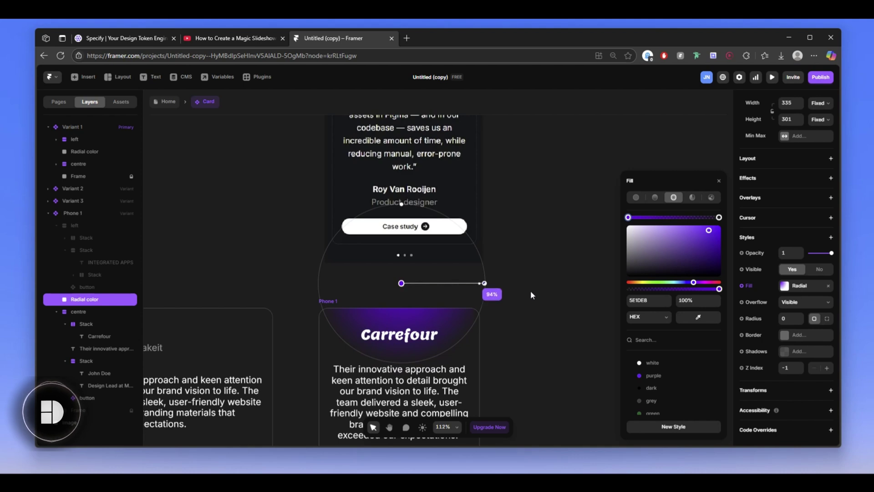
pyautogui.click(532, 291)
pyautogui.scroll(-5, 386, 292)
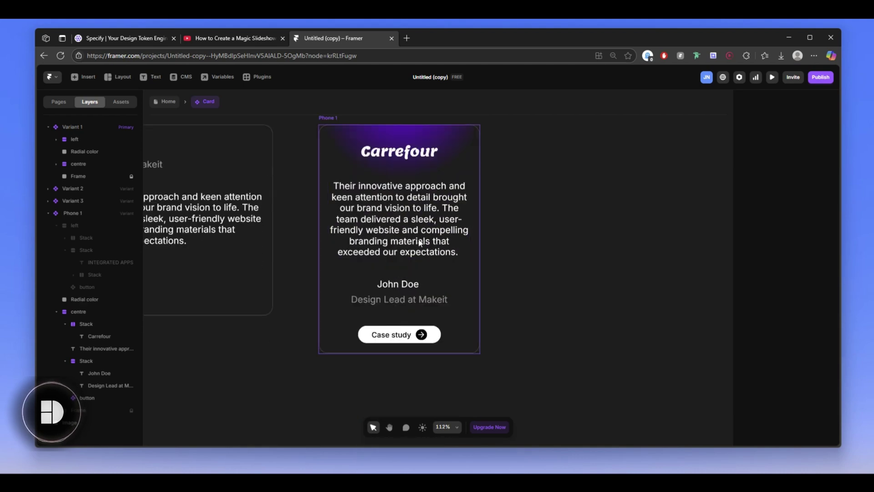
pyautogui.scroll(3, 444, 310)
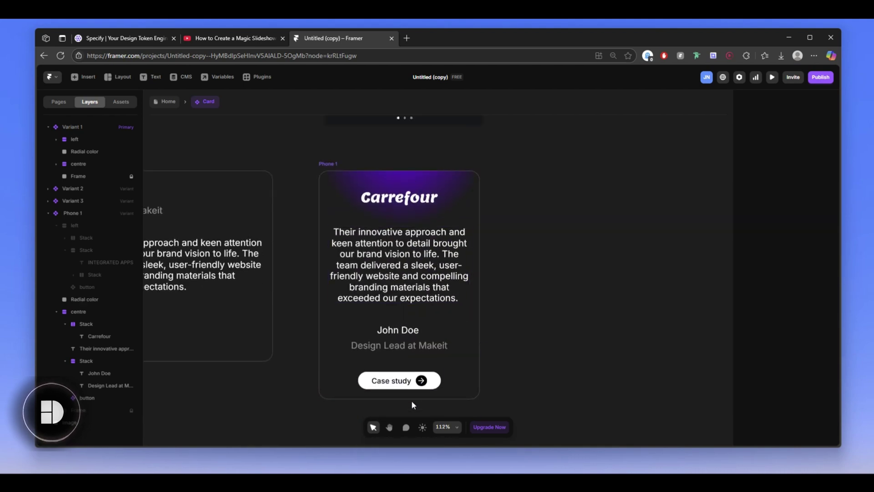
# Try a padding of 12 on the Phone 1 variant, and reduce it to 6
pyautogui.click(330, 162)
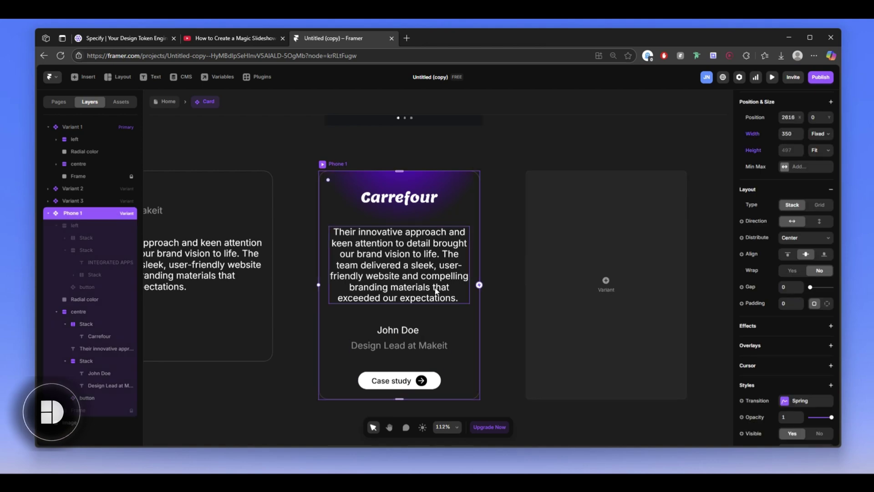
pyautogui.scroll(1, 486, 211)
pyautogui.click(517, 215)
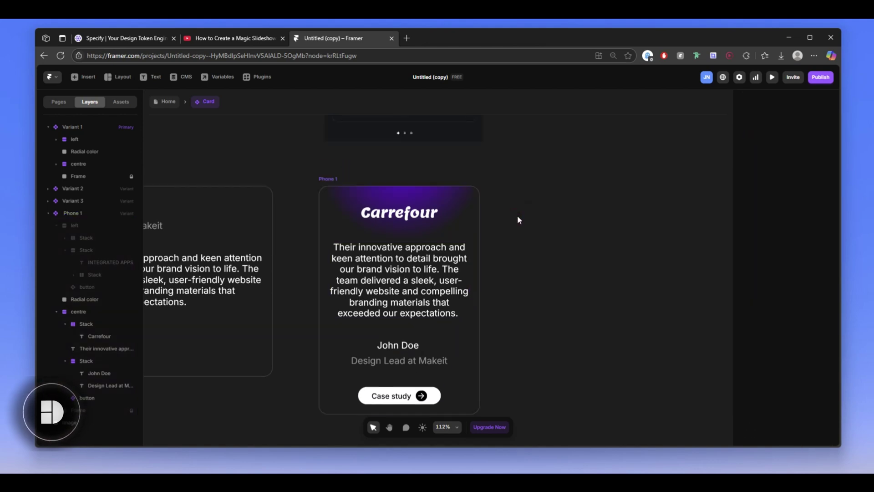
pyautogui.click(329, 179)
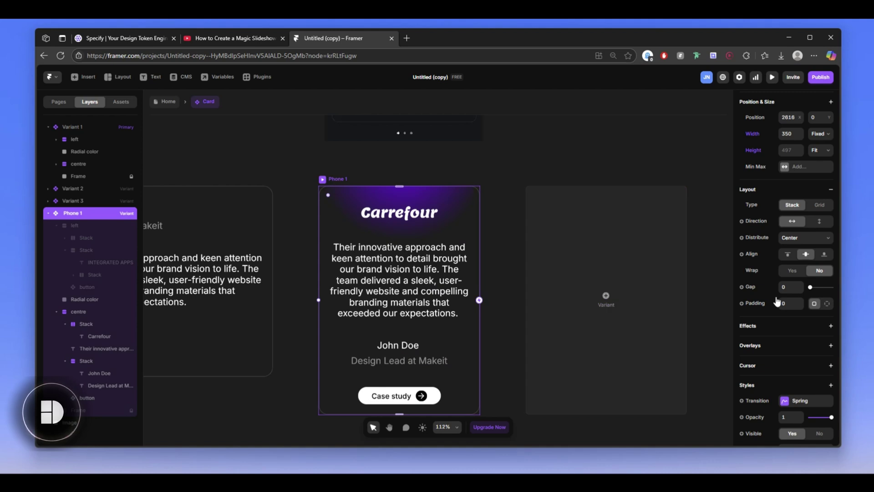
pyautogui.click(789, 302)
pyautogui.write('1')
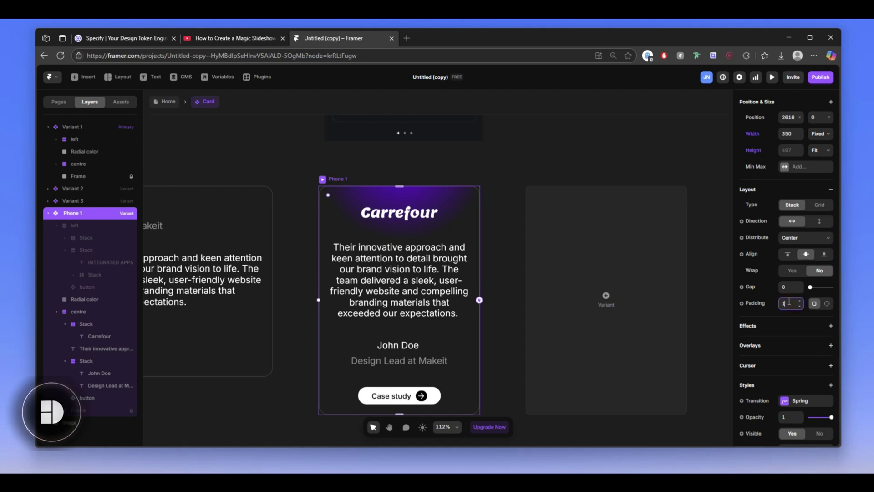
pyautogui.write('2')
pyautogui.scroll(-3, 531, 273)
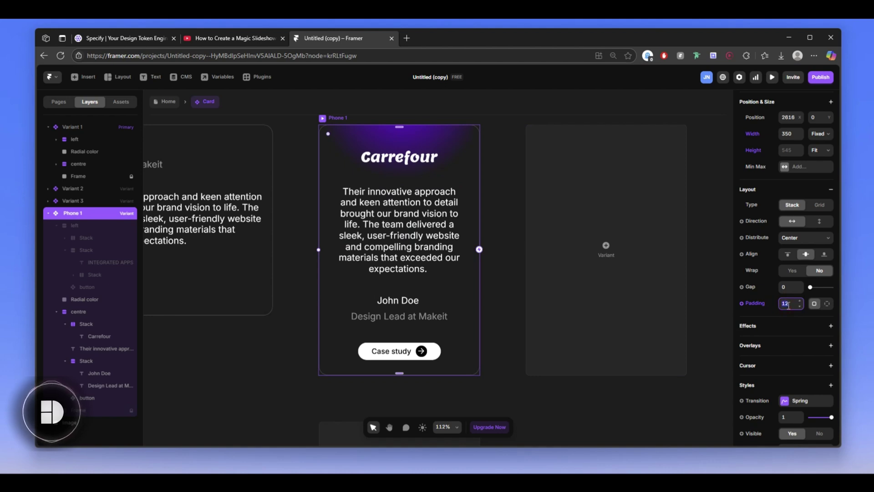
pyautogui.click(506, 292)
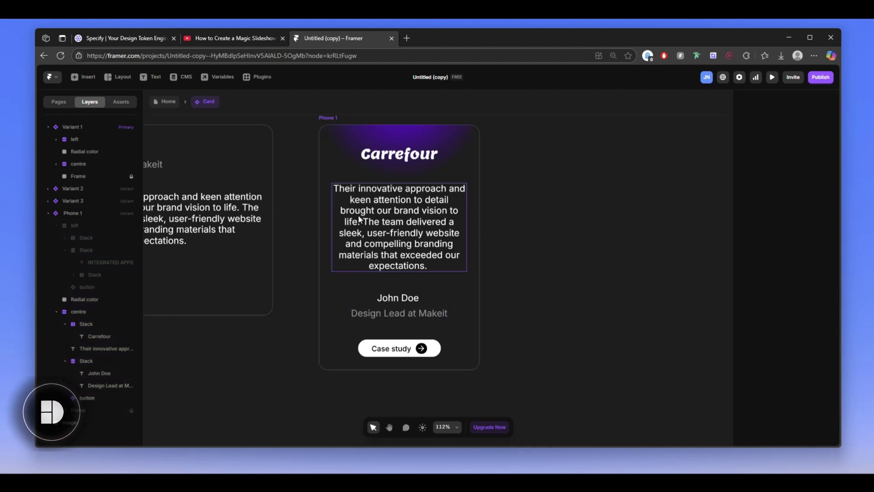
pyautogui.scroll(2, 391, 204)
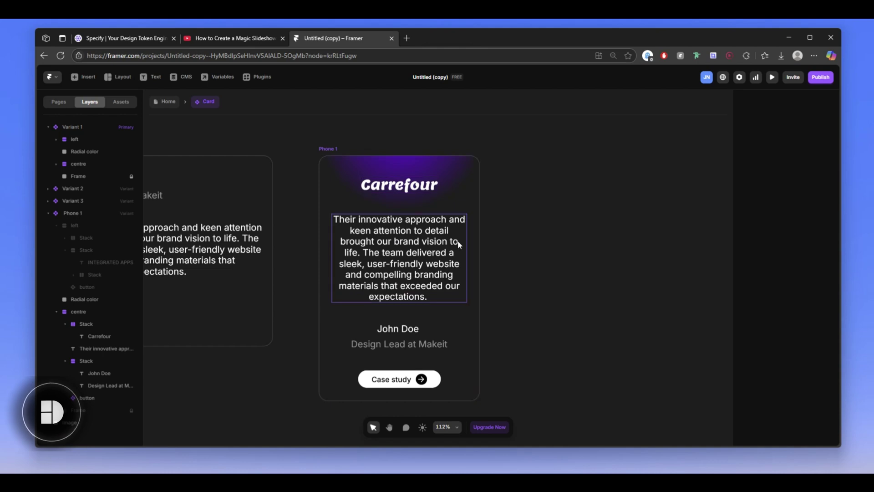
pyautogui.scroll(-2, 451, 288)
# Add two more variants of the Card component based on Phone 1
pyautogui.click(354, 173)
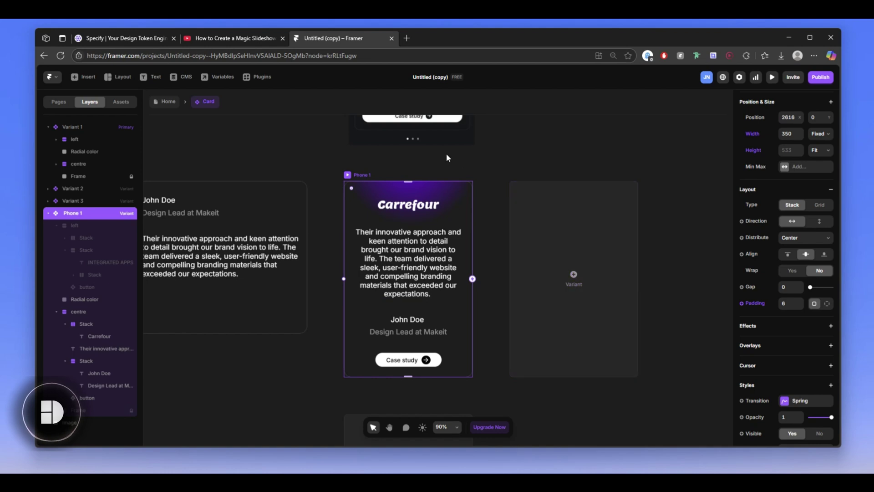
pyautogui.click(581, 283)
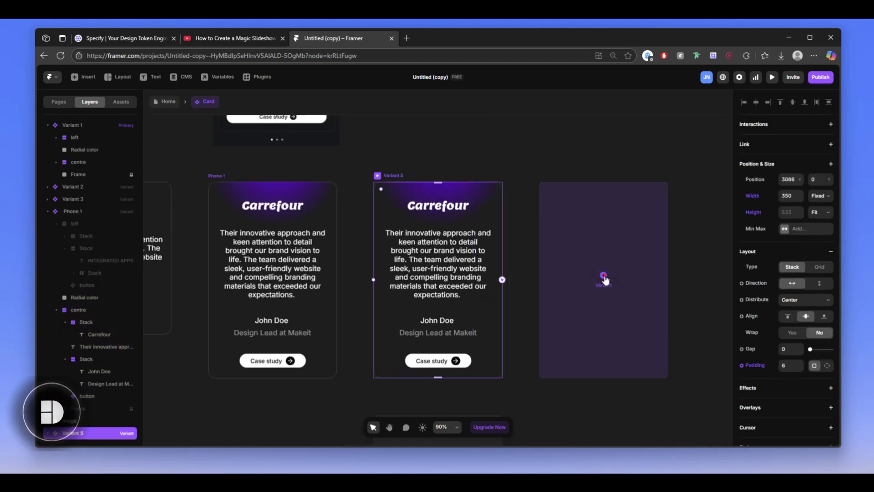
pyautogui.click(603, 279)
pyautogui.moveTo(504, 182); pyautogui.dragTo(854, 163)
pyautogui.press('v')
# Recolor the radial glow green in Variant 5 and dark magenta in Variant 6, and rename Variant 5 to phone 2
pyautogui.click(541, 190)
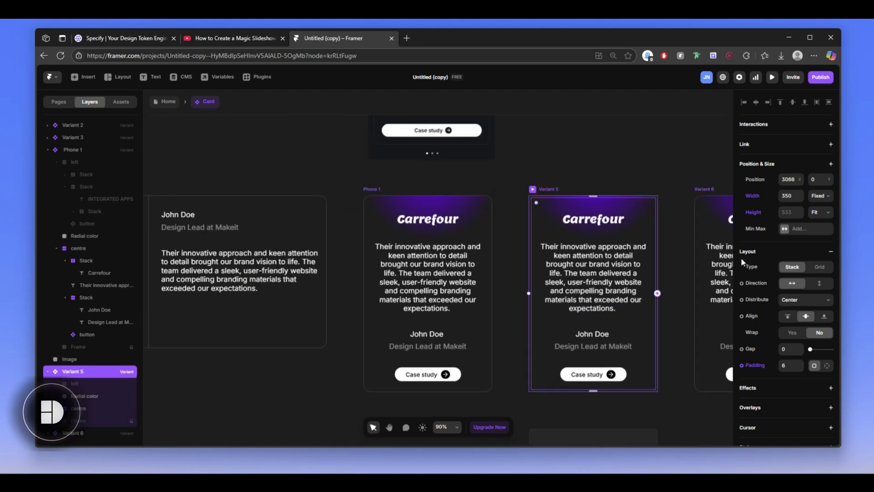
pyautogui.scroll(-2, 91, 346)
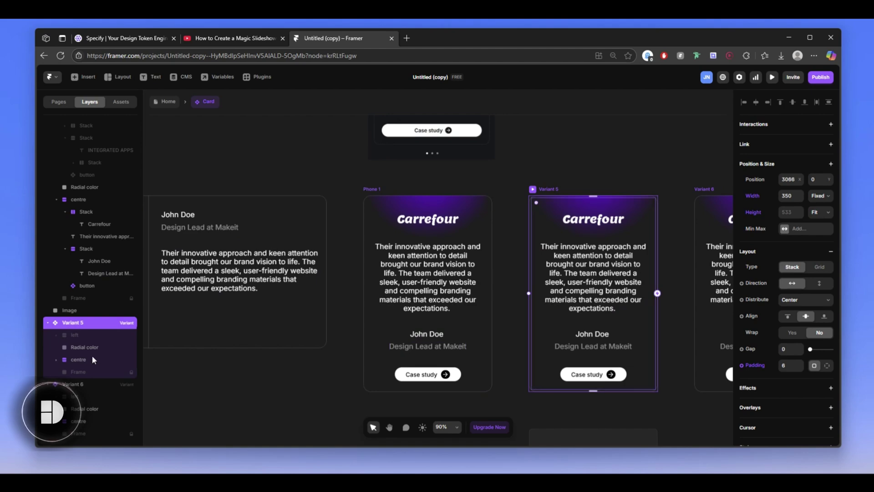
pyautogui.scroll(-5, 736, 264)
pyautogui.click(785, 267)
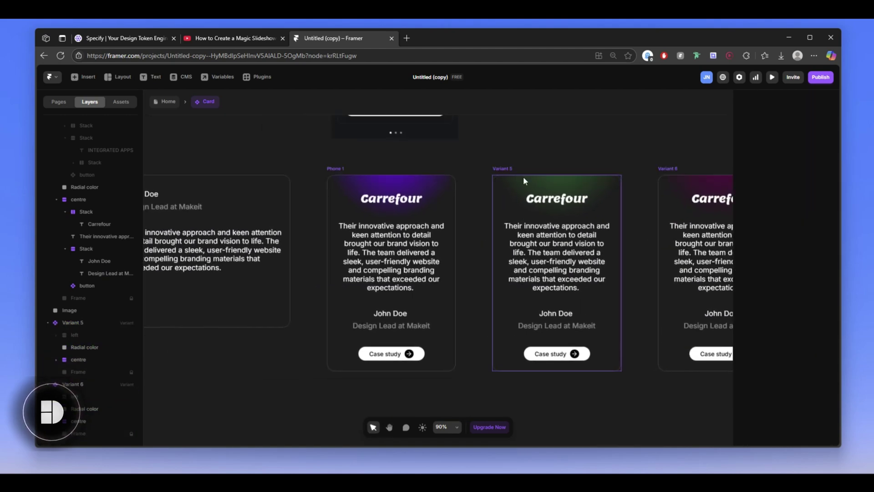
pyautogui.click(523, 177)
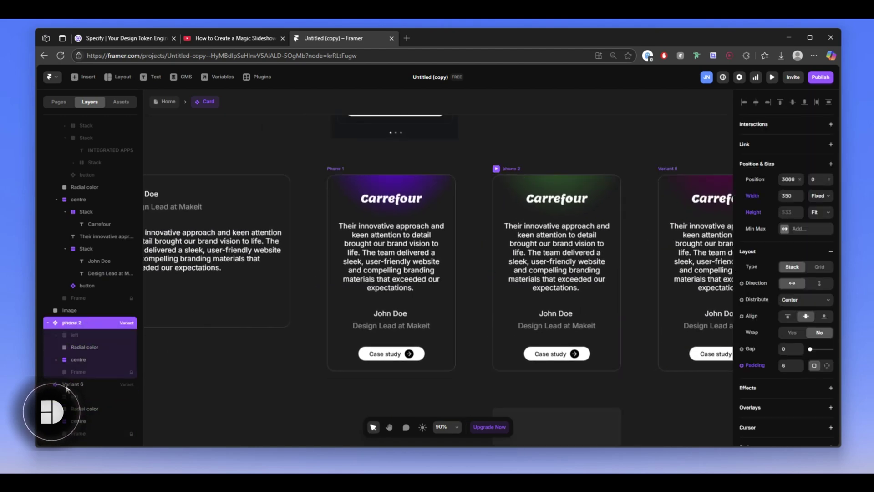
pyautogui.click(66, 386)
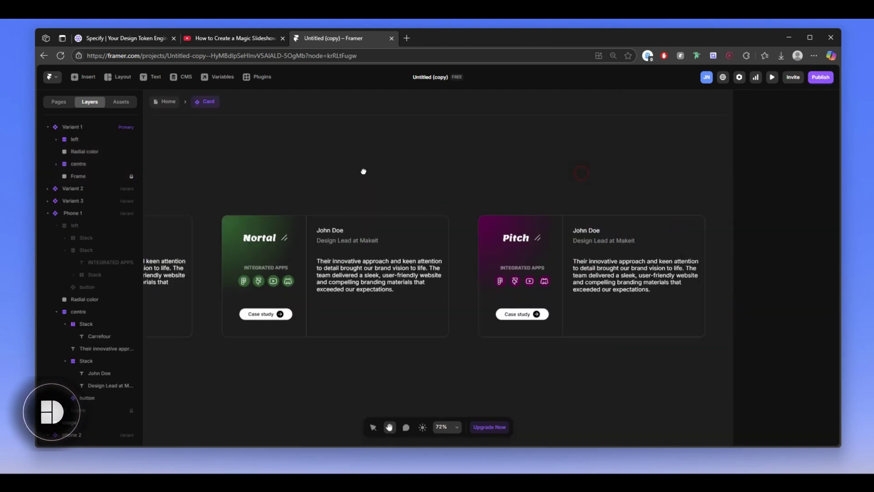
# Compare the three phone variants with the desktop Nortal and Pitch variants across the canvas
pyautogui.hscroll(10, 363, 171)
pyautogui.moveTo(674, 211); pyautogui.dragTo(600, 219)
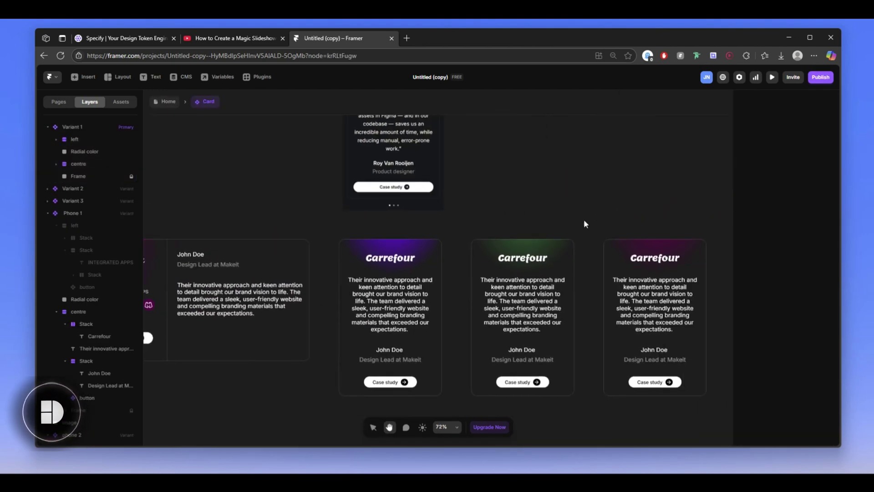
pyautogui.press('h')
pyautogui.hscroll(-13, 568, 205)
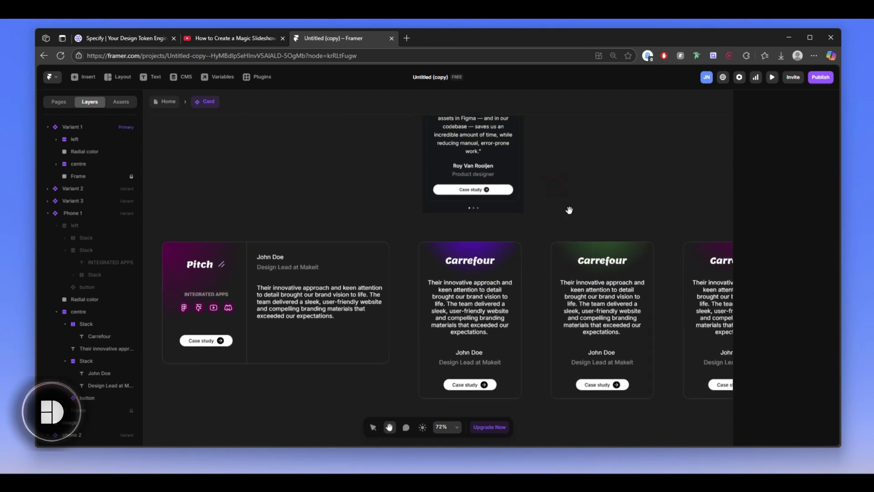
pyautogui.hscroll(-5, 488, 234)
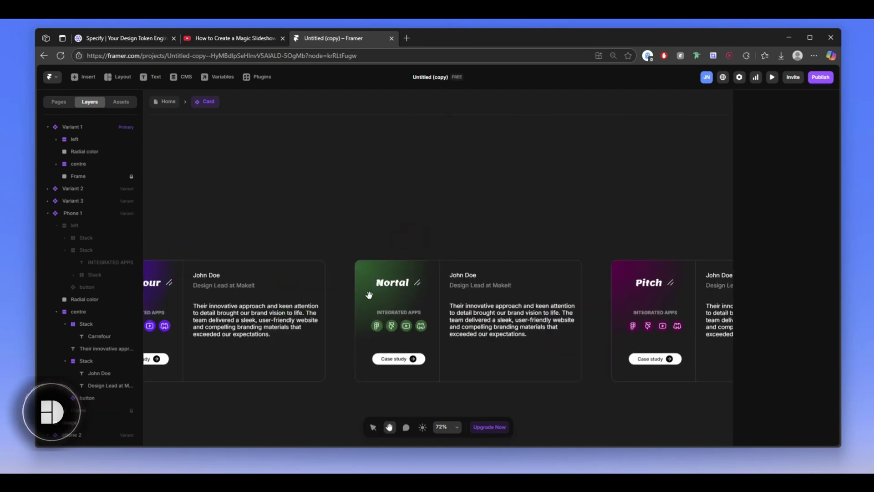
pyautogui.hscroll(9, 487, 219)
pyautogui.hscroll(8, 410, 231)
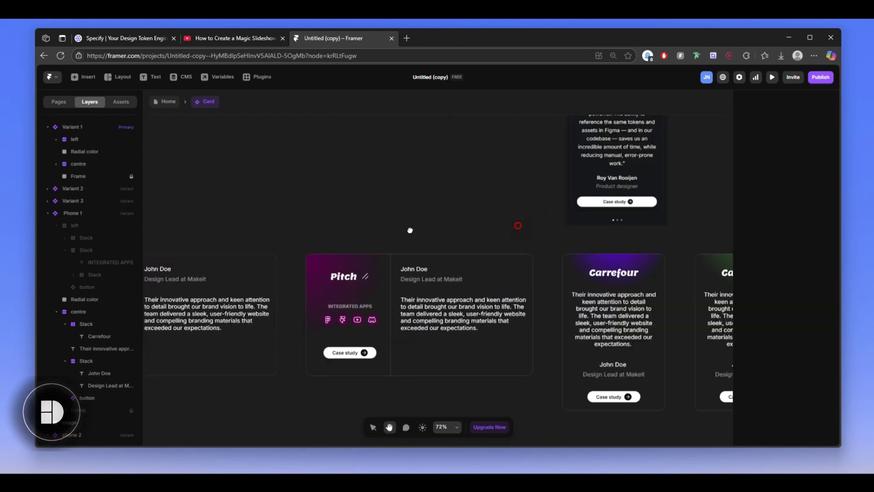
# Return to the Home page and duplicate the Carrefour card, placing the copy beside the Phone breakpoint at position 2700, 275
pyautogui.press('v')
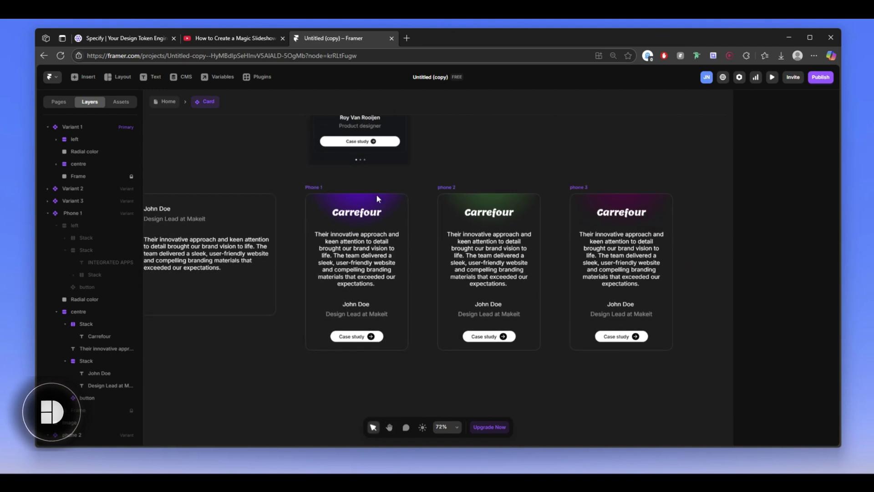
pyautogui.click(165, 101)
pyautogui.scroll(-10, 437, 236)
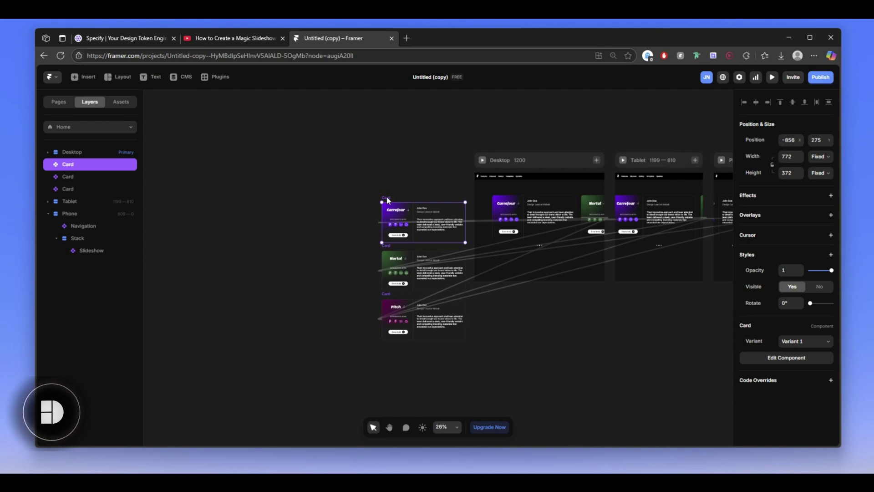
pyautogui.hotkey('ctrl', 'd')
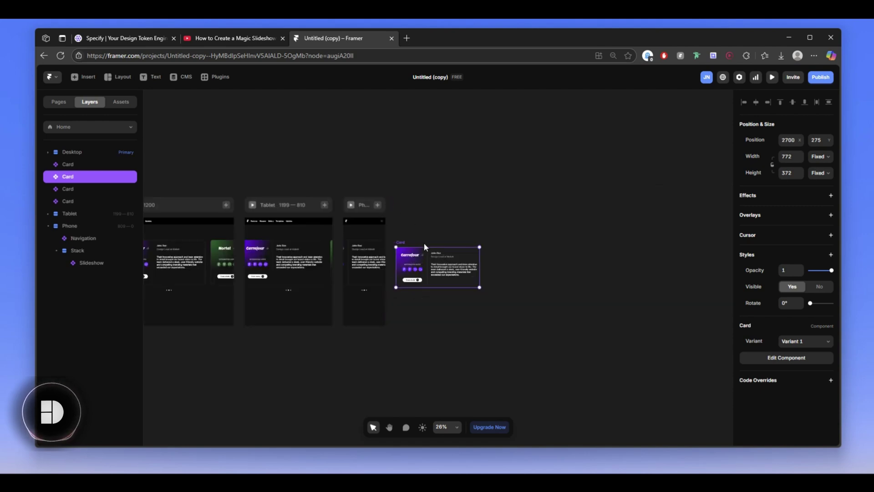
pyautogui.click(442, 229)
pyautogui.click(400, 240)
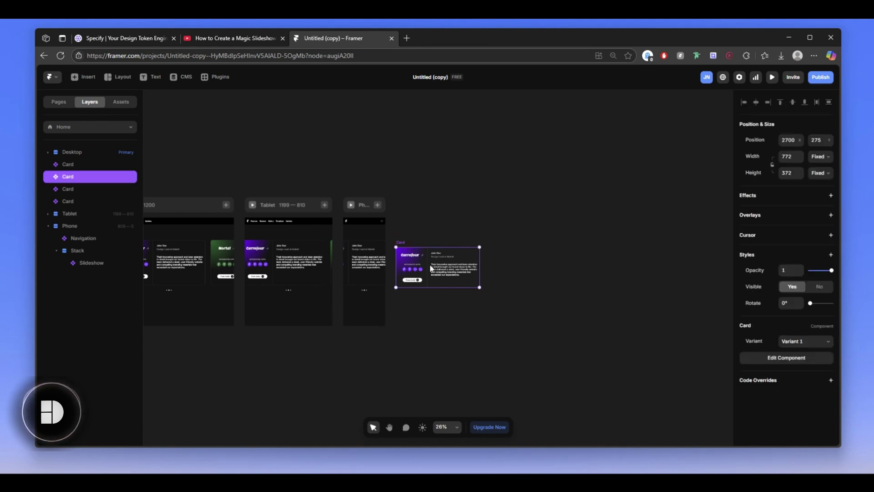
# Switch the card copy beside the Phone breakpoint to the Phone 1 variant
pyautogui.click(810, 343)
pyautogui.click(791, 385)
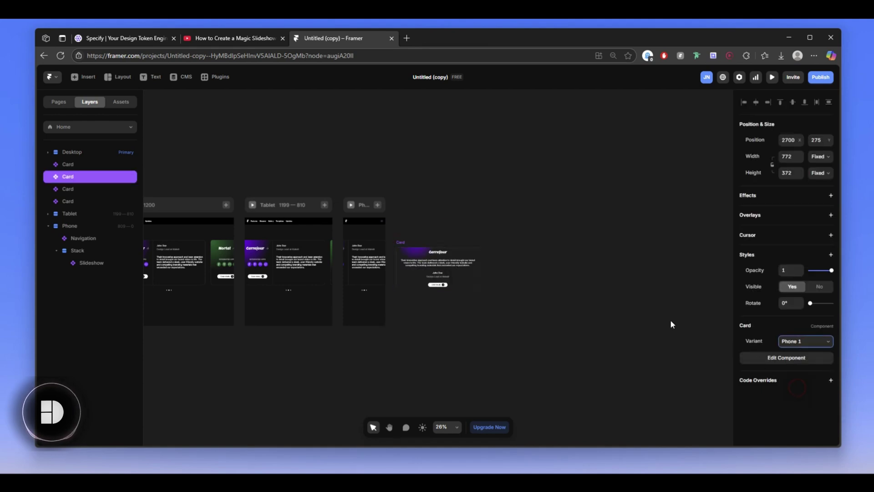
pyautogui.scroll(5, 473, 273)
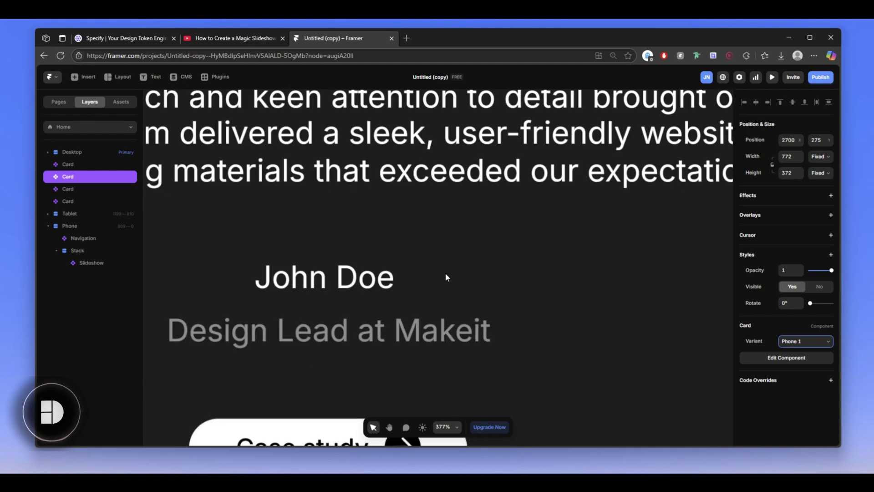
pyautogui.scroll(-4, 445, 272)
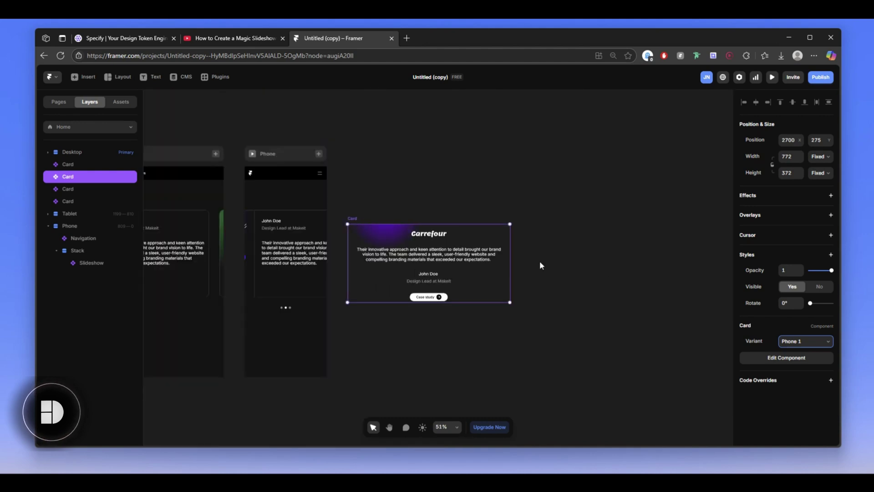
# Set the Phone 1 card's width to 350 and its height to Fit Content
pyautogui.click(790, 156)
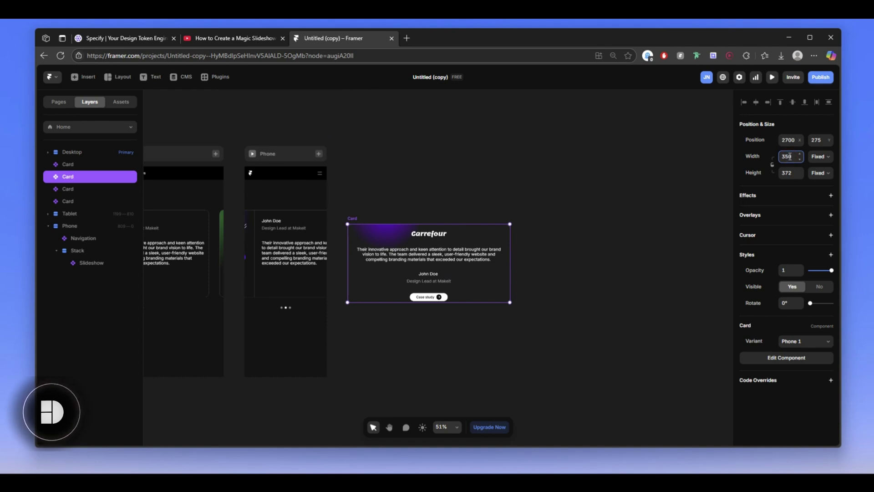
pyautogui.press('Return')
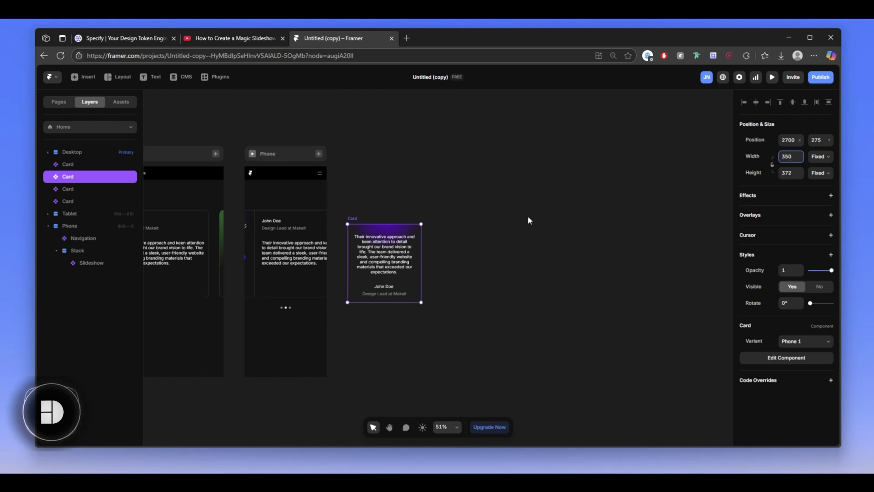
pyautogui.click(821, 172)
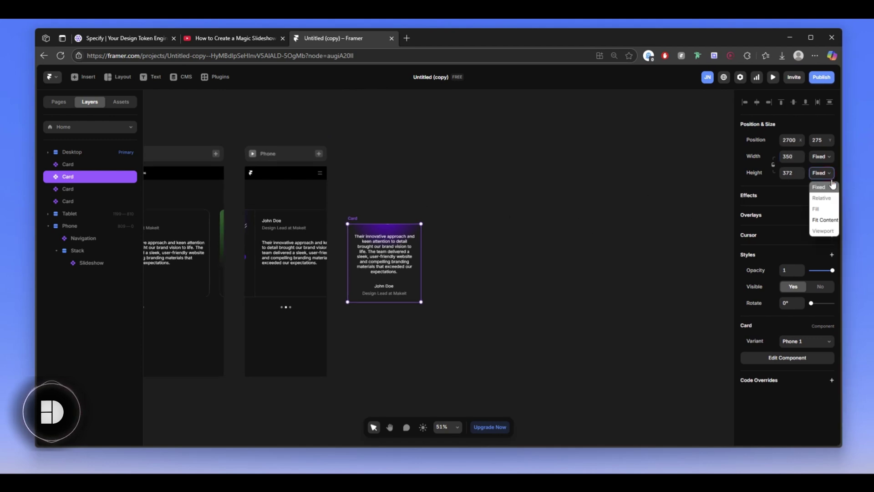
pyautogui.click(824, 220)
pyautogui.click(405, 208)
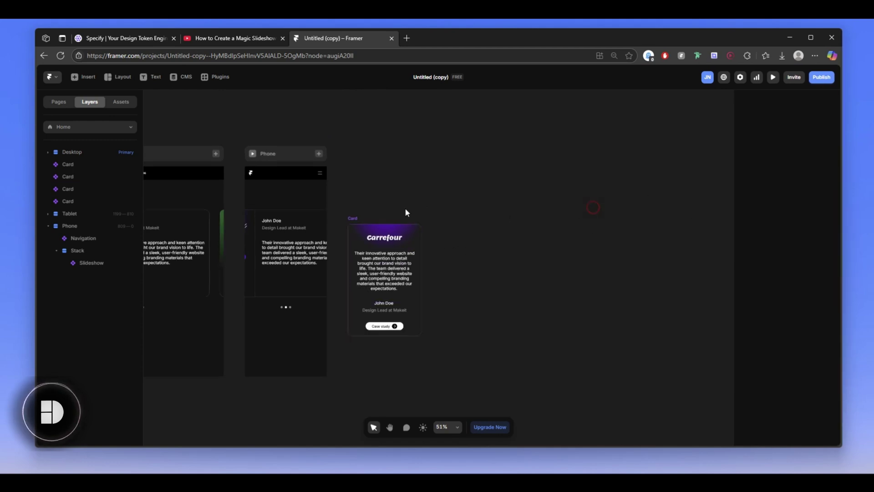
# Duplicate the Phone 1 card twice to make a row of three phone cards beside the Phone breakpoint
pyautogui.click(354, 218)
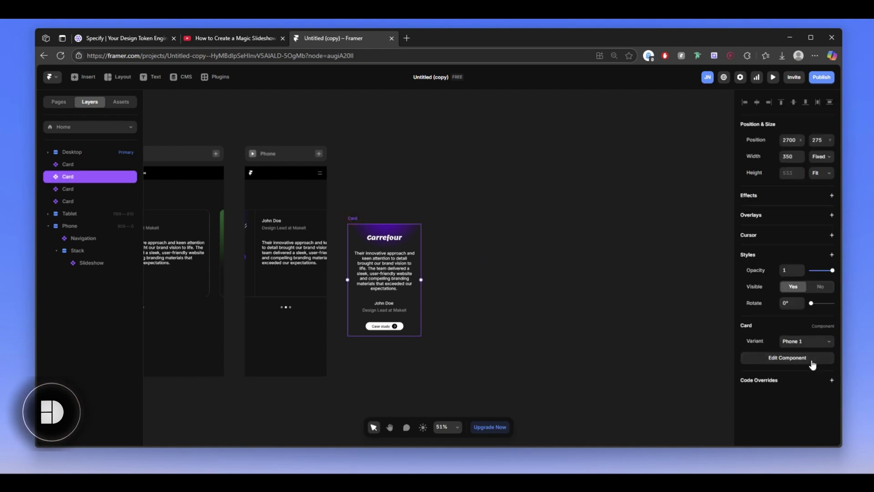
pyautogui.hotkey('ctrl', 'd')
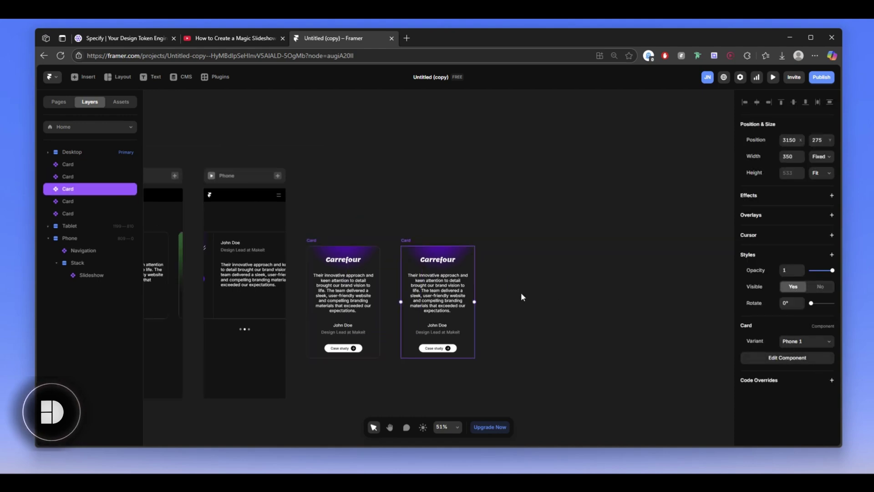
pyautogui.hotkey('ctrl', 'd')
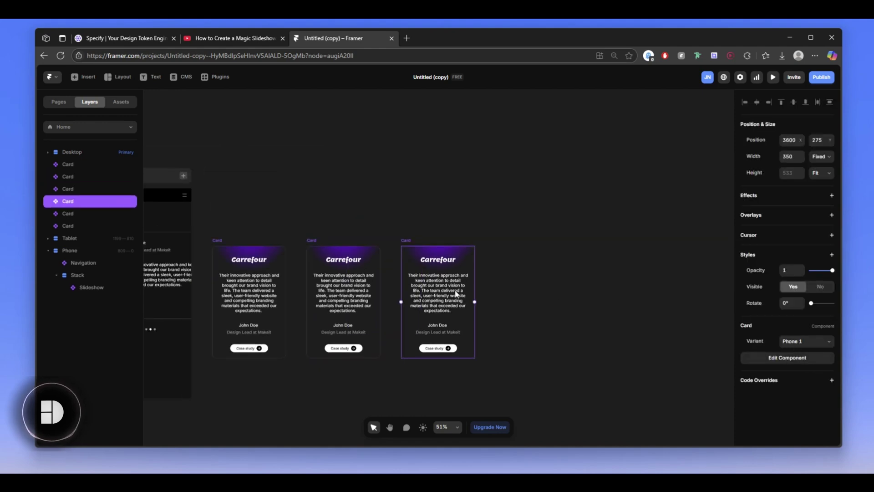
# Assign the phone 2 variant to the middle phone card and the phone 3 variant to the last one
pyautogui.click(314, 238)
pyautogui.click(806, 341)
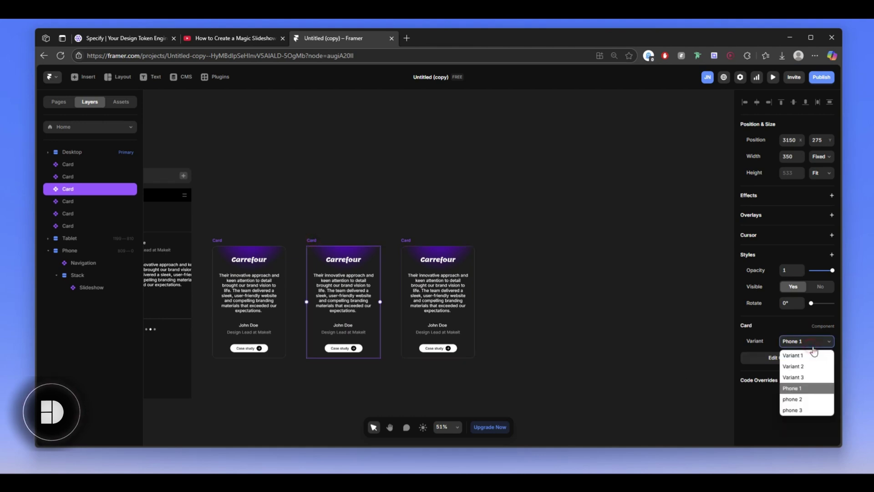
pyautogui.click(801, 396)
pyautogui.click(408, 241)
pyautogui.click(827, 342)
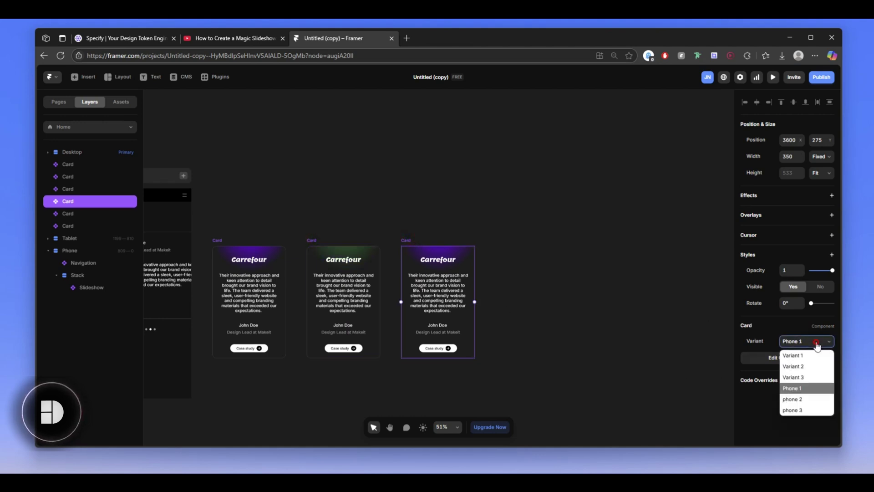
pyautogui.click(738, 357)
pyautogui.click(485, 160)
pyautogui.press('space')
pyautogui.hscroll(-10, 546, 179)
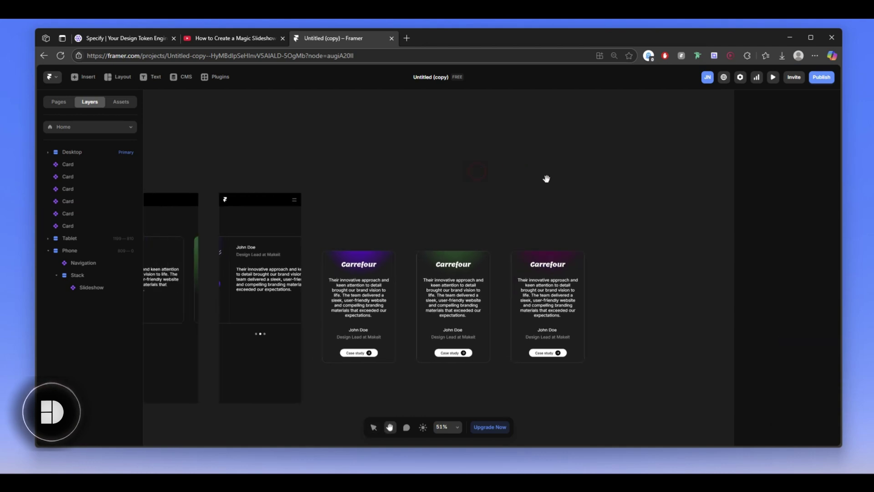
# Duplicate the Slideshow in the Phone breakpoint's stack and rename the copy "phone slideshow"
pyautogui.click(406, 261)
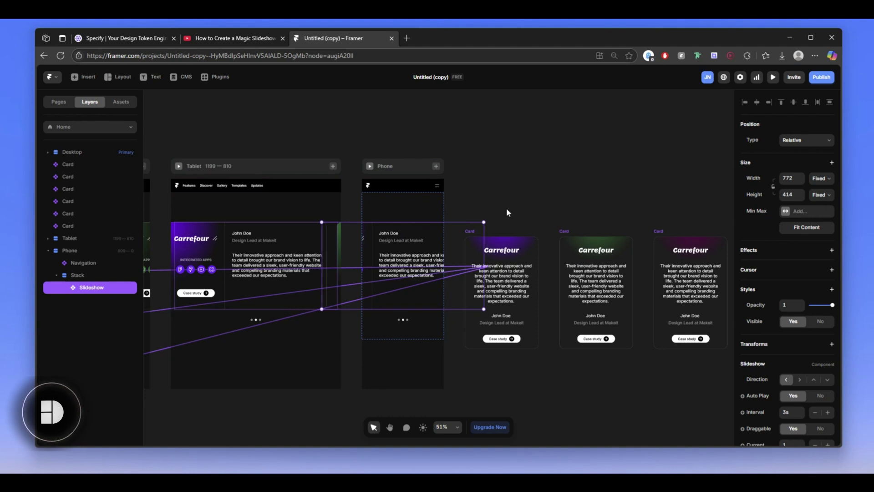
pyautogui.hotkey('ctrl', 'd')
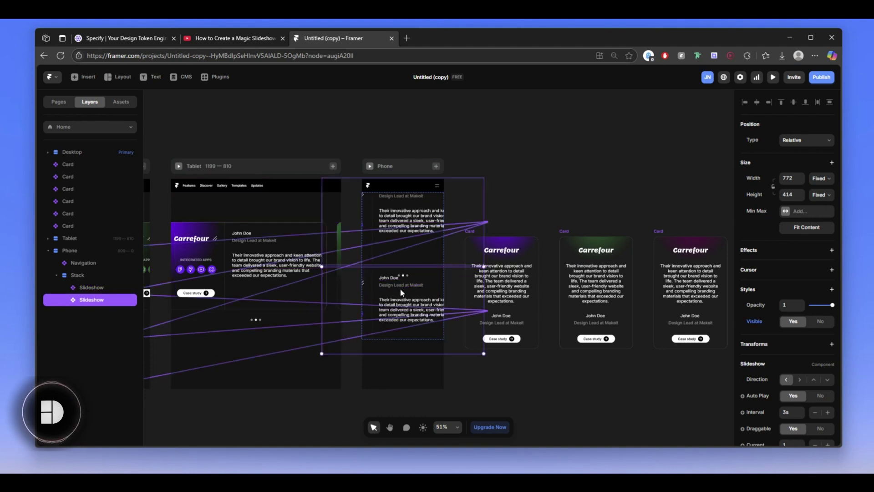
pyautogui.click(96, 287)
pyautogui.click(120, 304)
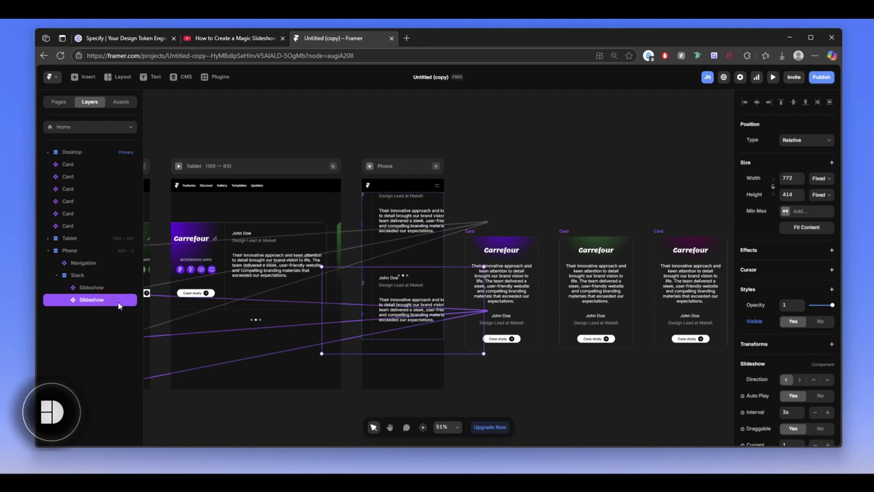
pyautogui.doubleClick(106, 301)
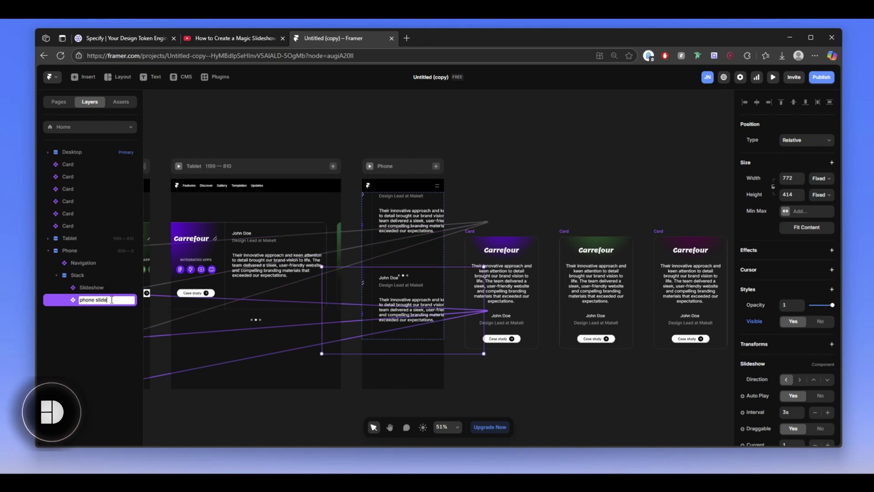
pyautogui.press('Return')
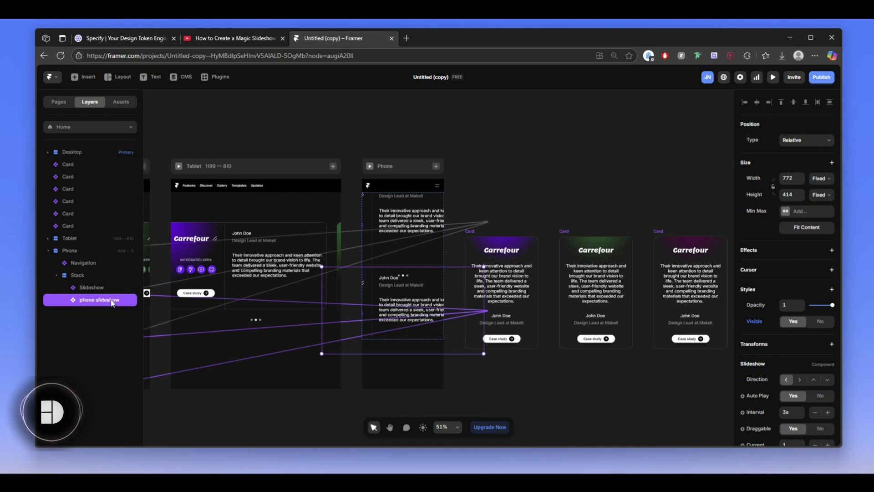
# Hide the original Slideshow in the Phone breakpoint, leaving the phone slideshow visible
pyautogui.click(105, 289)
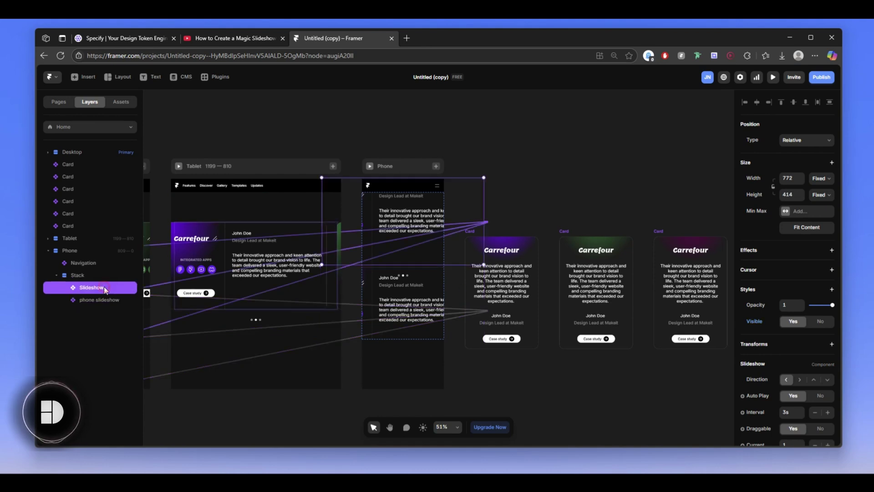
pyautogui.rightClick(105, 289)
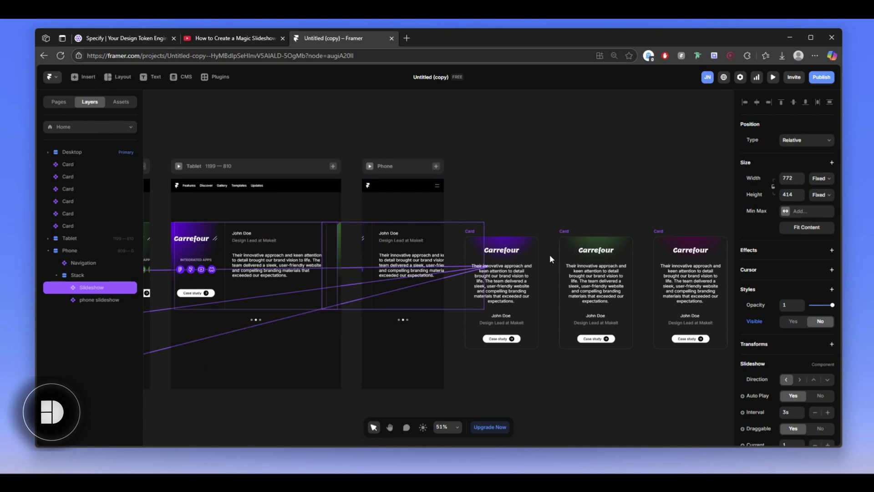
pyautogui.click(420, 271)
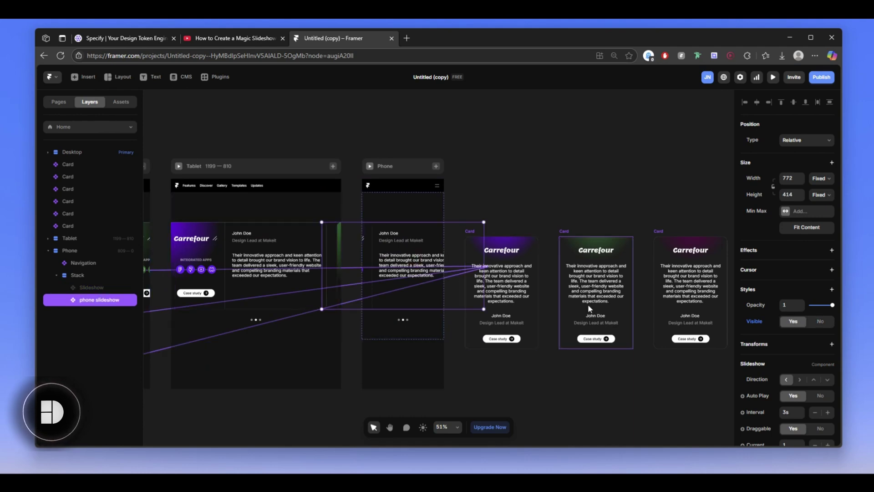
# Remove all content items from the hidden phone slideshow in the Desktop breakpoint's stack
pyautogui.scroll(-5, 408, 263)
pyautogui.hscroll(-6, 407, 263)
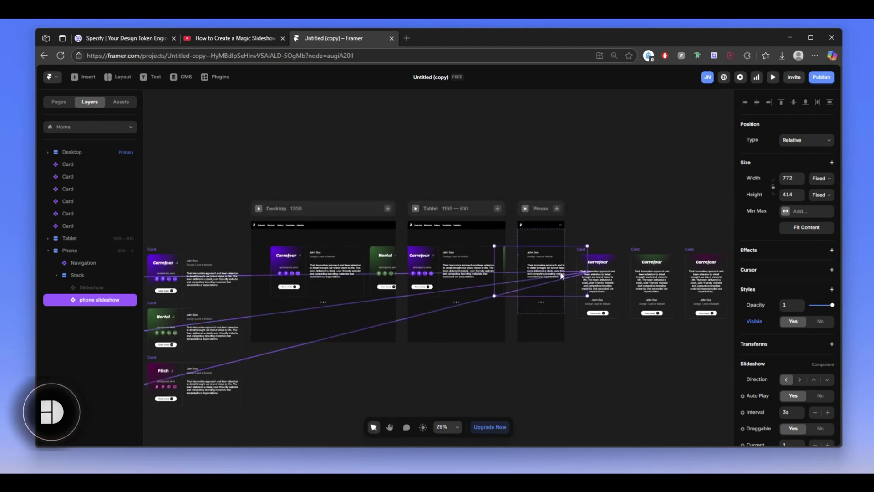
pyautogui.scroll(5, 561, 289)
pyautogui.moveTo(642, 156); pyautogui.dragTo(601, 184)
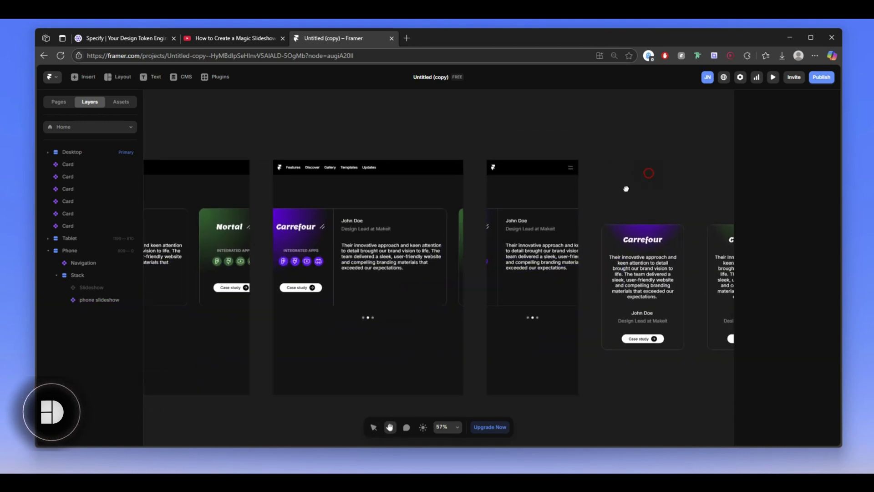
pyautogui.hscroll(2, 625, 188)
pyautogui.press('h')
pyautogui.hscroll(-10, 396, 132)
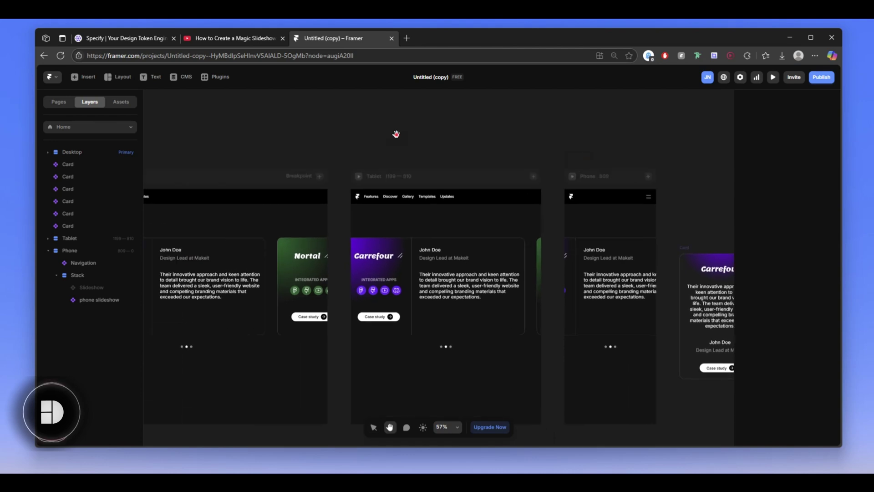
pyautogui.press('v')
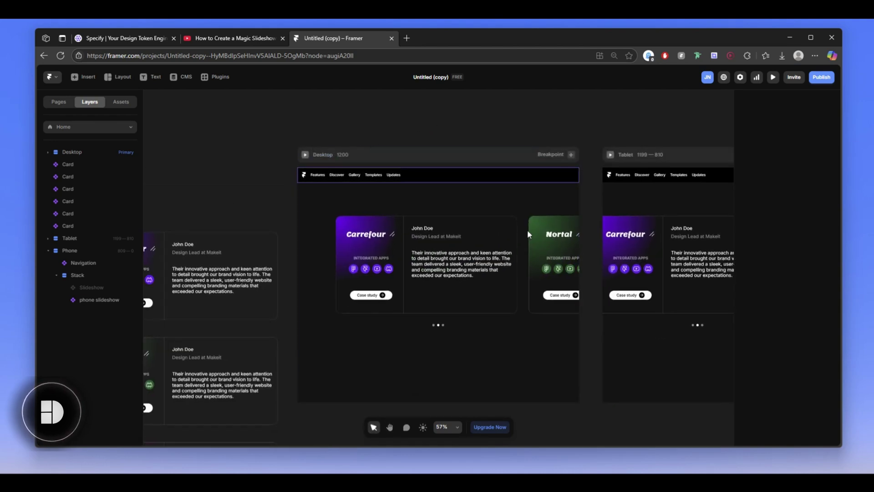
pyautogui.click(522, 291)
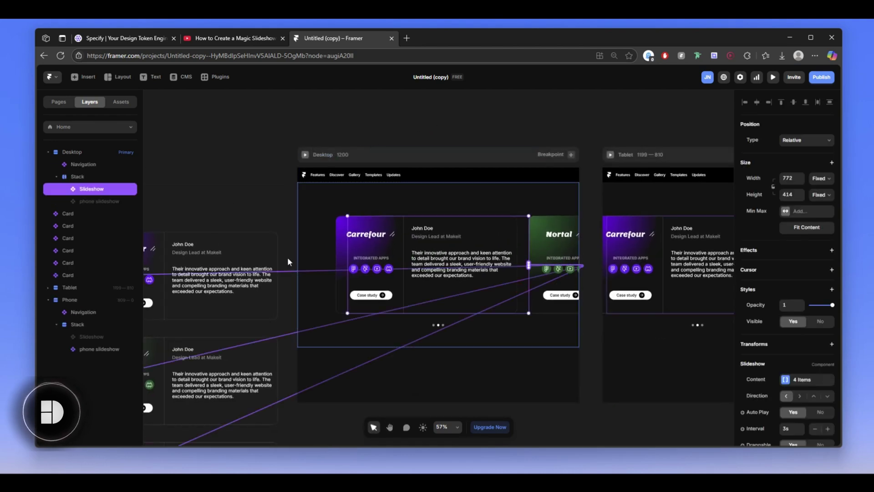
pyautogui.click(119, 201)
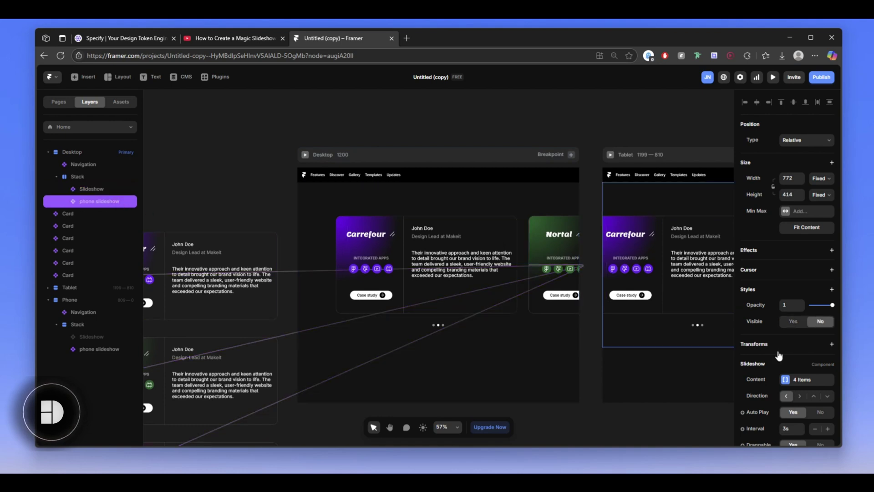
pyautogui.scroll(-3, 795, 296)
pyautogui.click(794, 245)
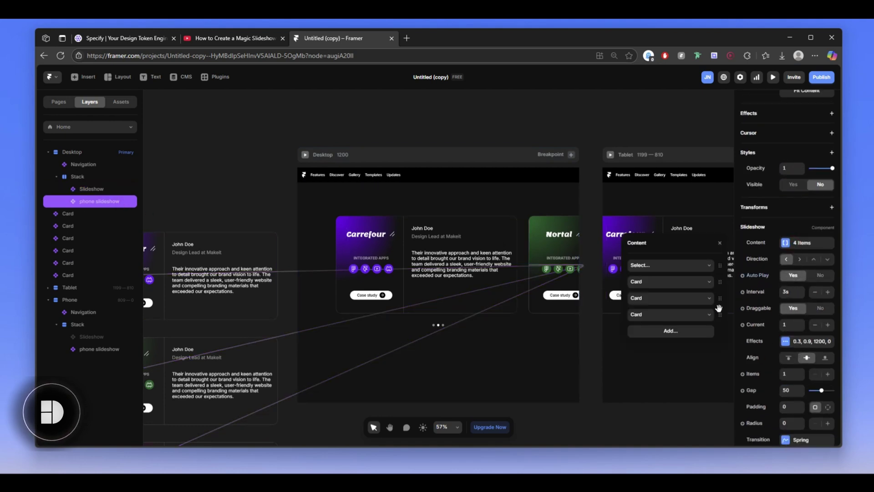
pyautogui.click(718, 267)
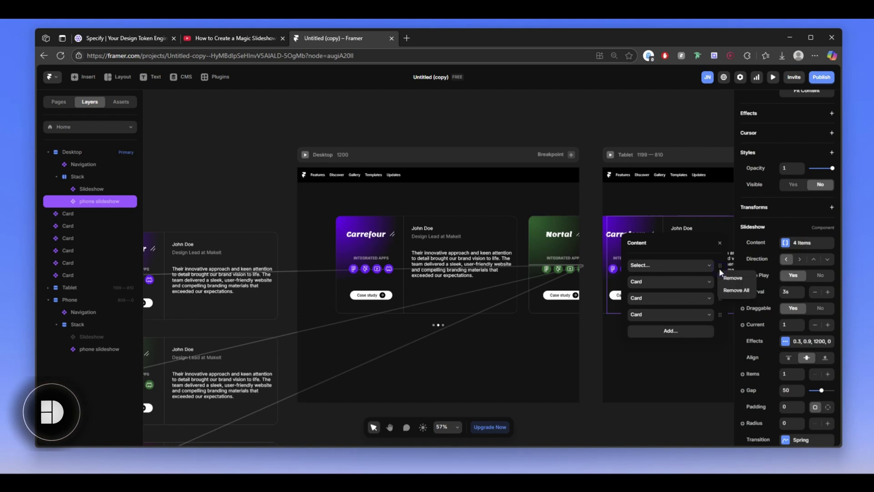
pyautogui.click(731, 282)
pyautogui.scroll(-2, 499, 281)
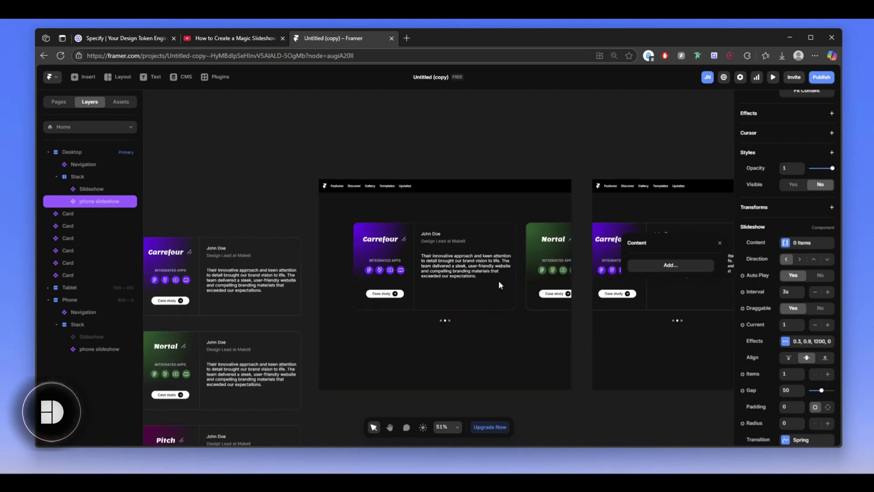
pyautogui.moveTo(559, 121); pyautogui.dragTo(432, 129)
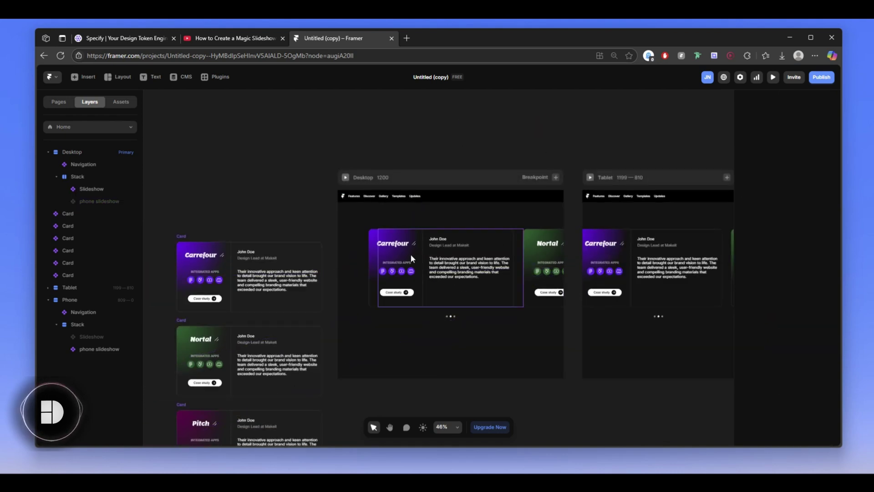
# Hide the original Slideshow in the Desktop breakpoint's stack and show the phone slideshow instead
pyautogui.click(100, 201)
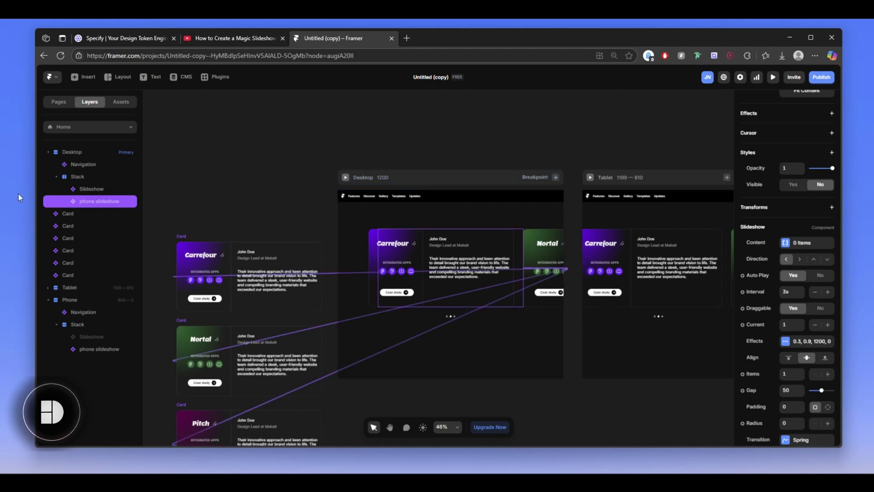
pyautogui.click(91, 189)
pyautogui.rightClick(101, 190)
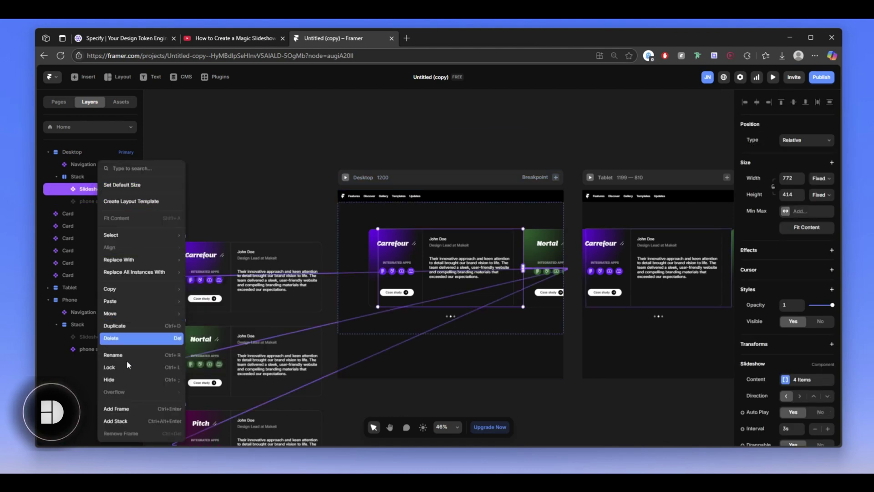
pyautogui.click(131, 381)
pyautogui.click(102, 203)
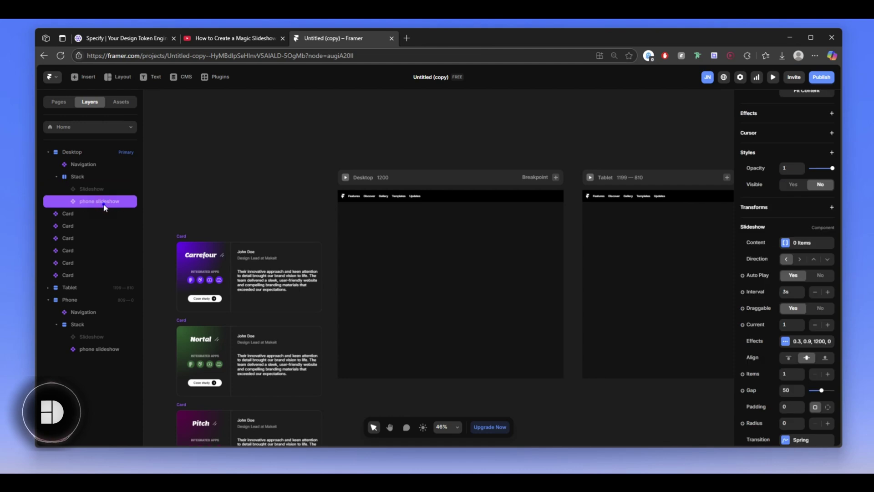
pyautogui.rightClick(103, 203)
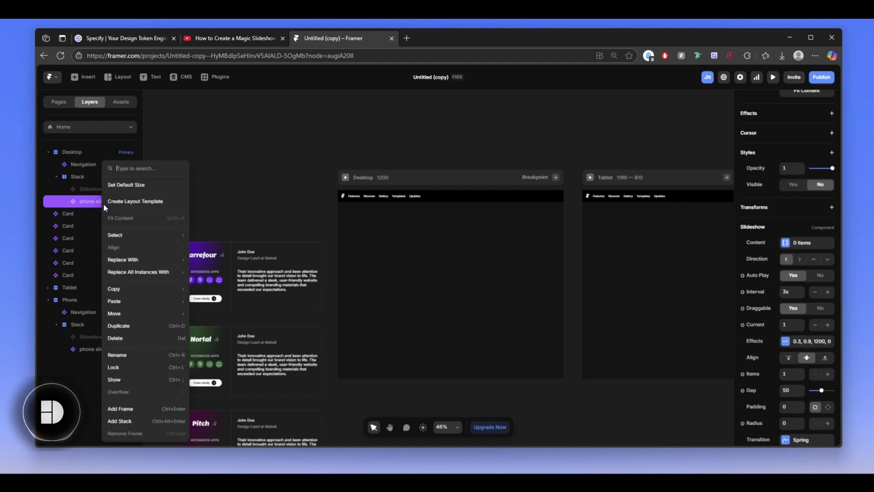
pyautogui.click(135, 377)
# Connect the three phone cards beside the Phone breakpoint to the Desktop phone slideshow as its content
pyautogui.scroll(-1, 494, 283)
pyautogui.scroll(-2, 494, 283)
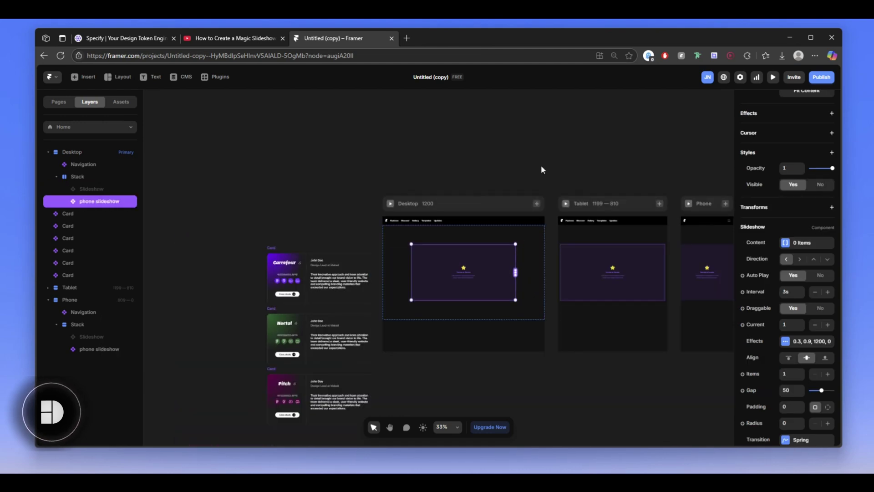
pyautogui.hscroll(5, 543, 169)
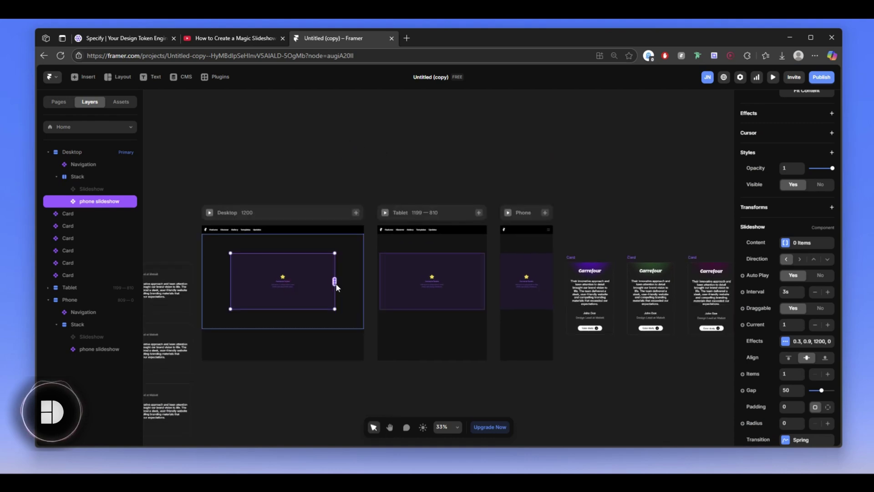
pyautogui.moveTo(336, 282); pyautogui.dragTo(588, 294)
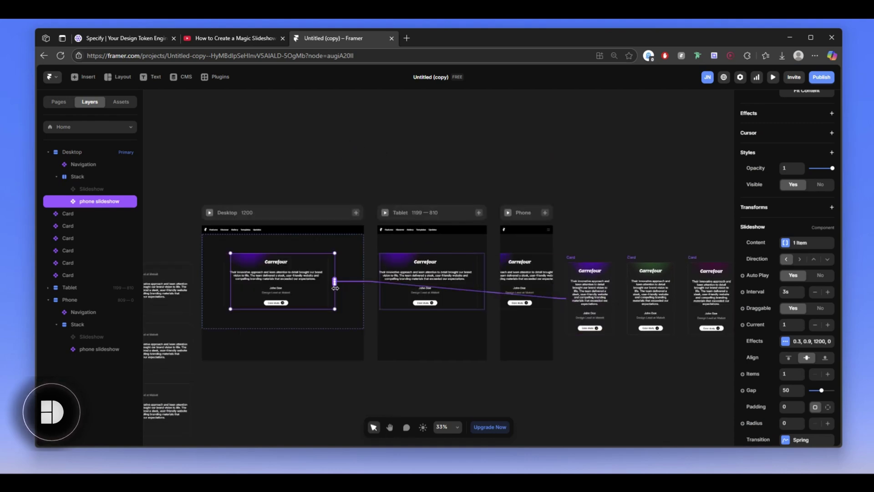
pyautogui.moveTo(335, 284); pyautogui.dragTo(633, 263)
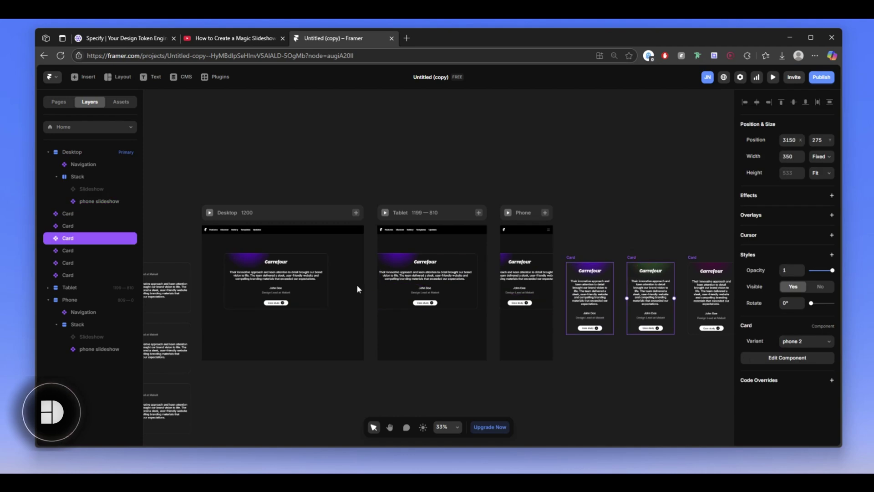
pyautogui.click(298, 288)
pyautogui.moveTo(335, 284); pyautogui.dragTo(626, 301)
pyautogui.moveTo(335, 281); pyautogui.dragTo(703, 296)
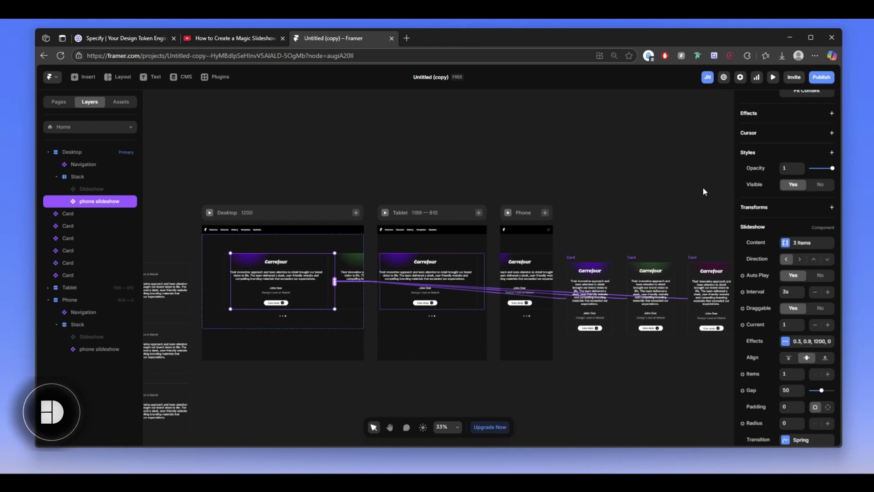
# Set the width of the Desktop phone slideshow to Fill and check the card layout across the breakpoints
pyautogui.scroll(1, 796, 187)
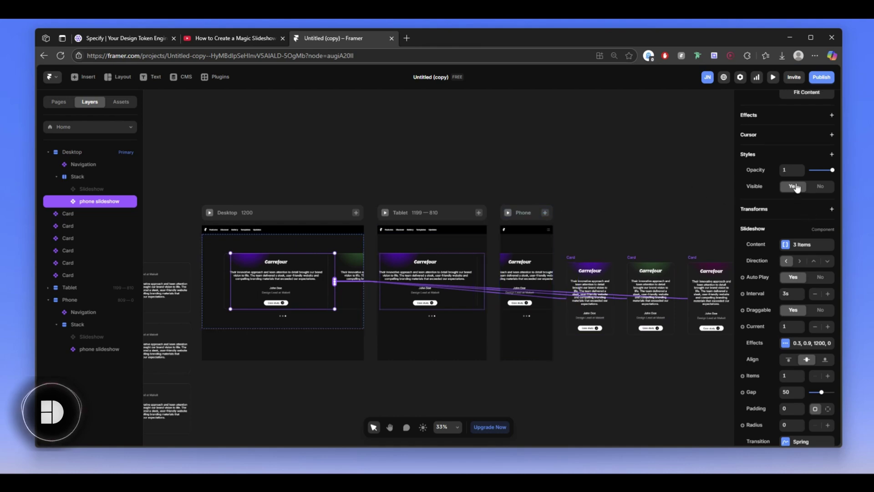
pyautogui.scroll(3, 796, 188)
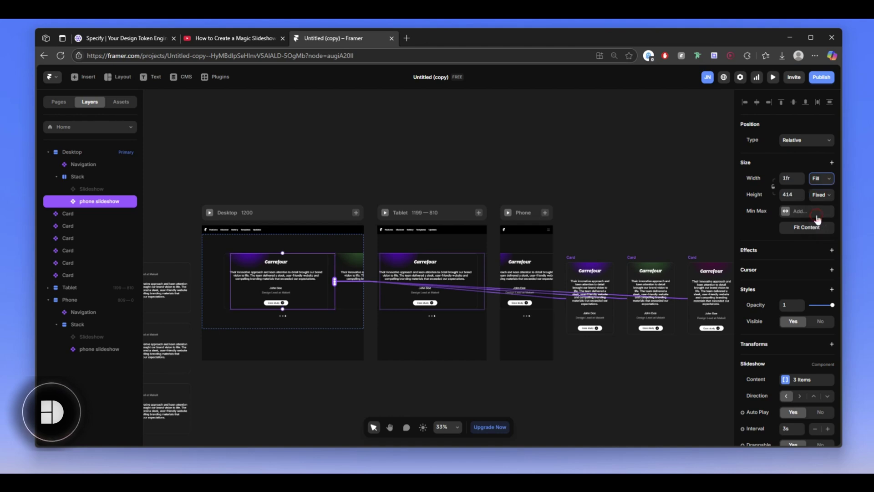
pyautogui.scroll(5, 538, 280)
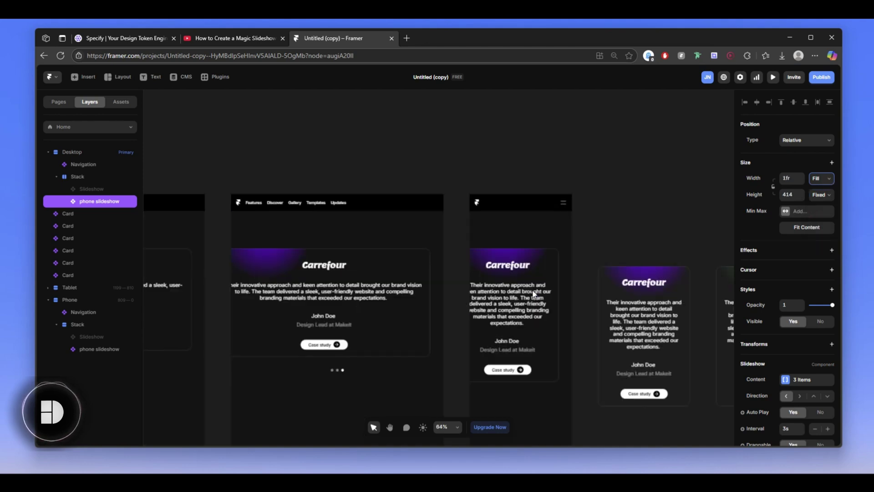
pyautogui.scroll(-8, 497, 291)
pyautogui.scroll(4, 387, 294)
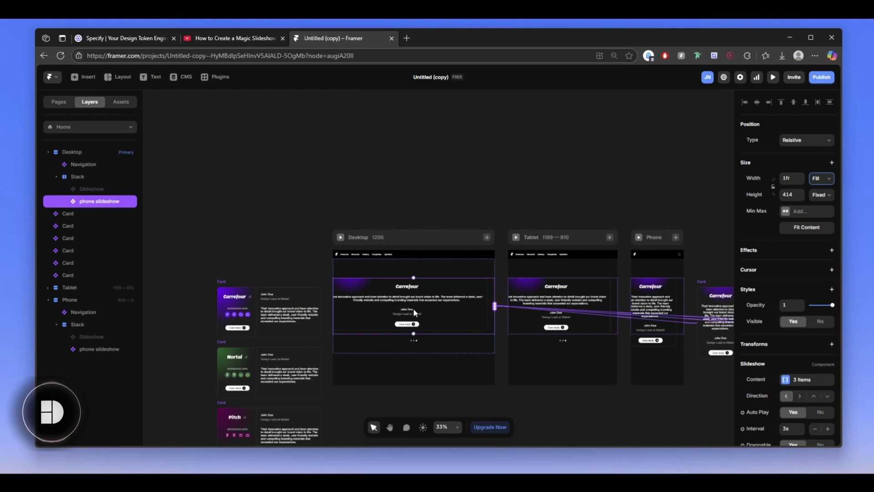
pyautogui.scroll(10, 412, 289)
pyautogui.scroll(-5, 411, 289)
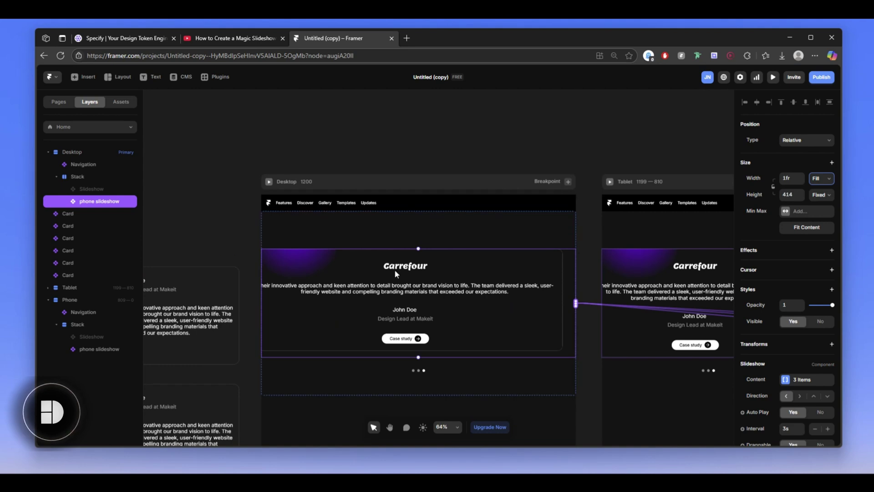
# Hide the phone slideshow in the Desktop breakpoint and make the original Slideshow visible again
pyautogui.rightClick(122, 201)
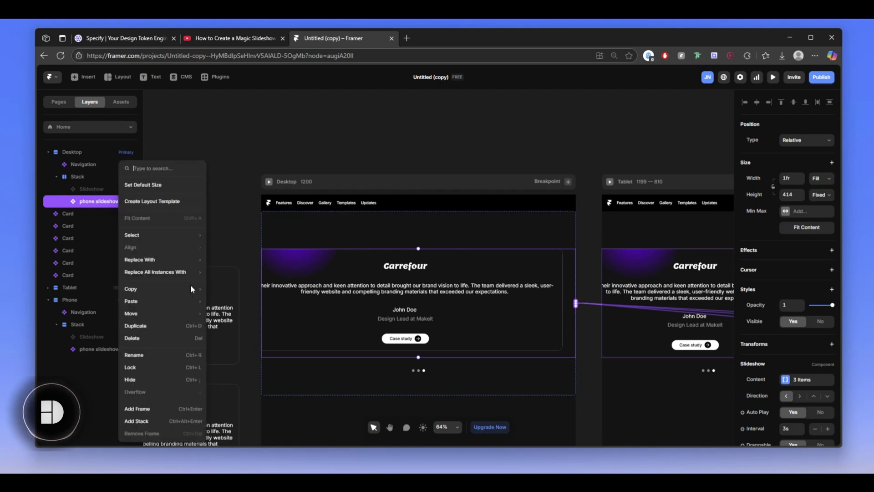
pyautogui.click(129, 377)
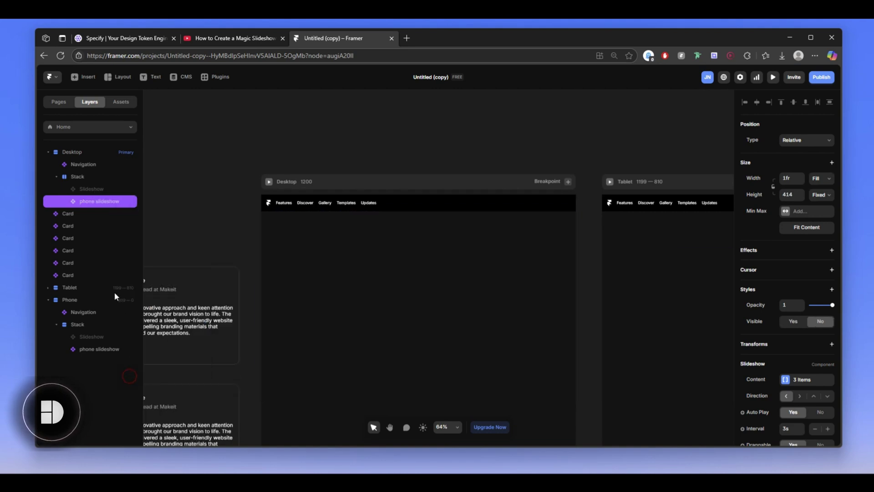
pyautogui.click(104, 190)
pyautogui.rightClick(104, 191)
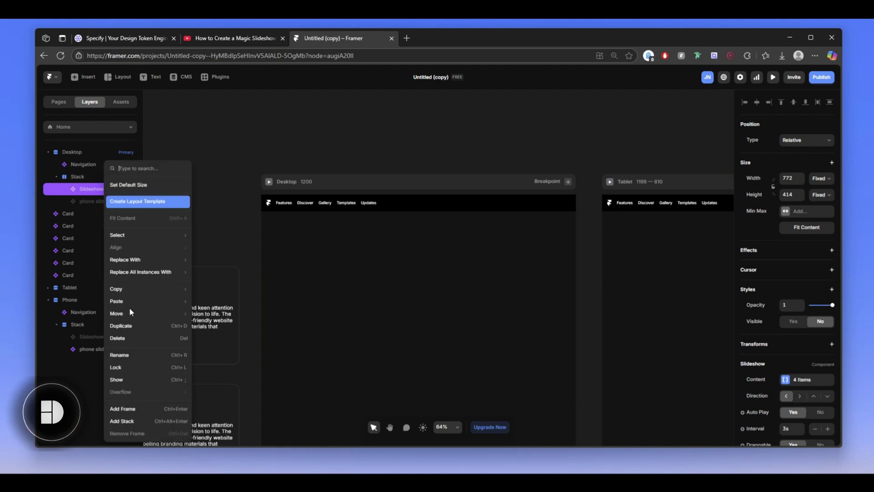
pyautogui.click(114, 379)
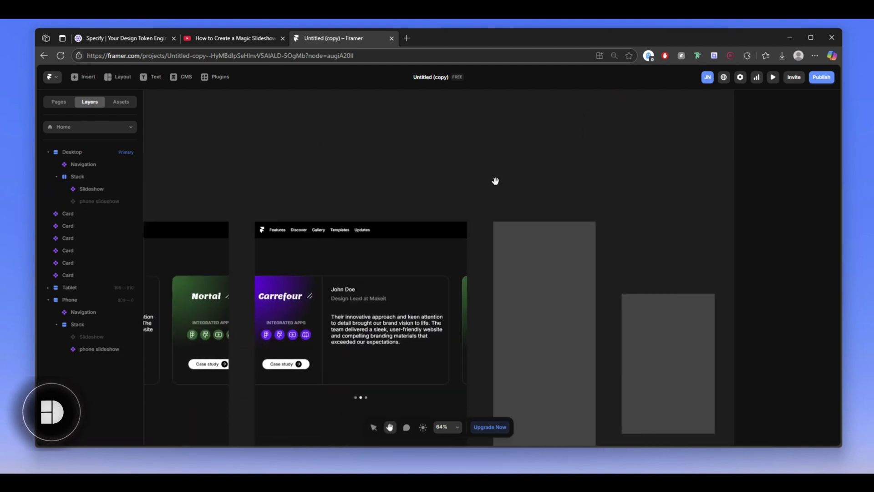
# Stretch the phone slideshow in the Phone breakpoint to a height of about 552
pyautogui.moveTo(495, 181); pyautogui.dragTo(340, 178)
pyautogui.click(426, 384)
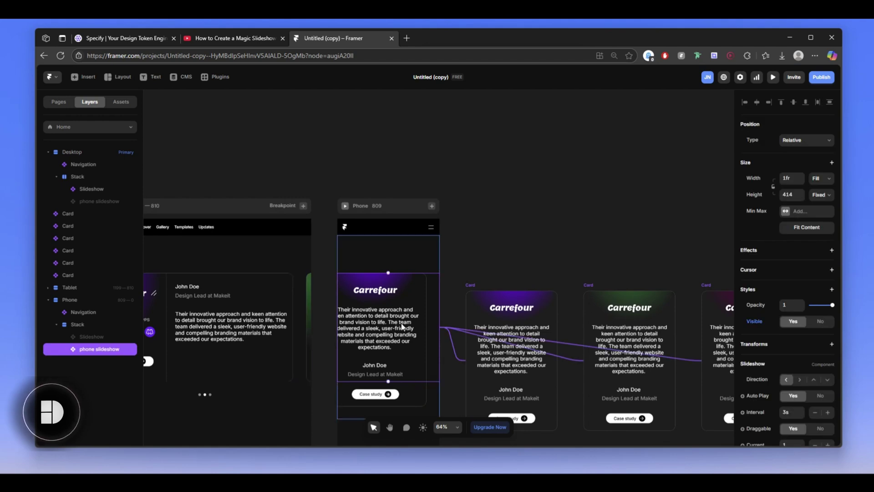
pyautogui.scroll(-1, 399, 326)
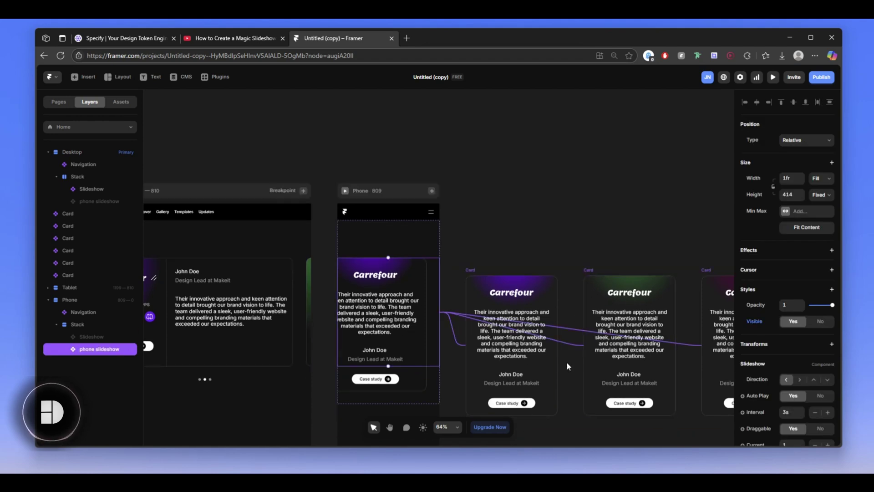
pyautogui.scroll(-2, 801, 378)
pyautogui.scroll(-2, 798, 346)
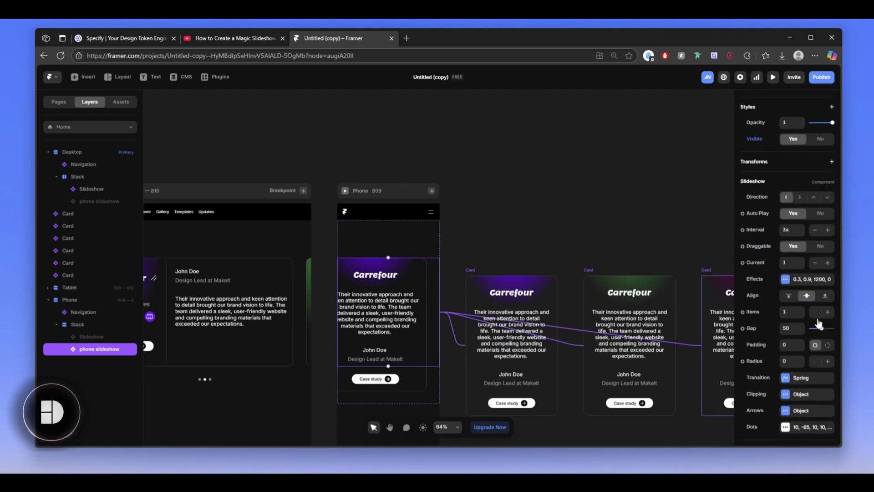
pyautogui.scroll(-1, 802, 380)
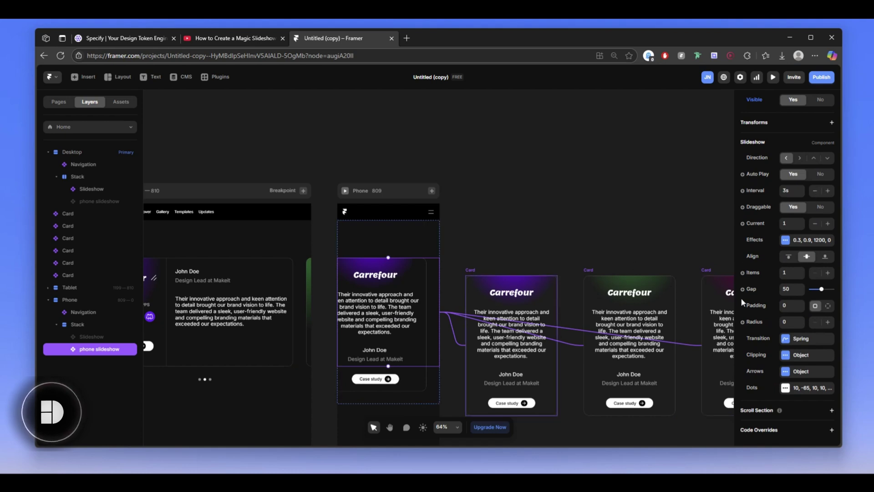
pyautogui.scroll(3, 736, 157)
pyautogui.scroll(2, 736, 157)
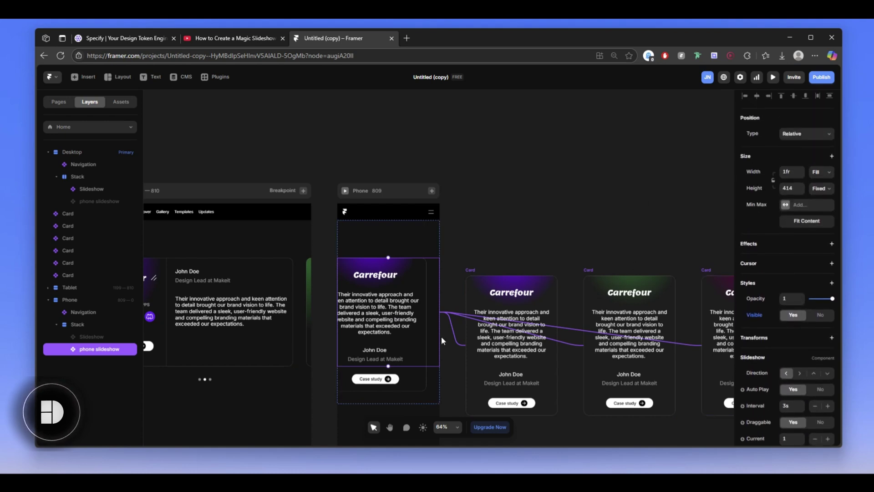
pyautogui.moveTo(385, 380); pyautogui.dragTo(391, 401)
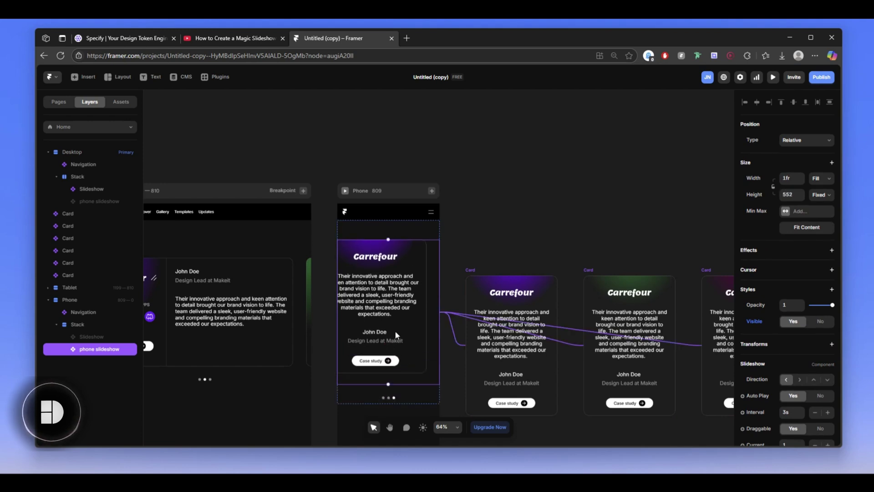
# Set the Phone breakpoint slideshow's Current value to 0 and stretch its height to about 576
pyautogui.scroll(2, 378, 318)
pyautogui.scroll(-2, 783, 369)
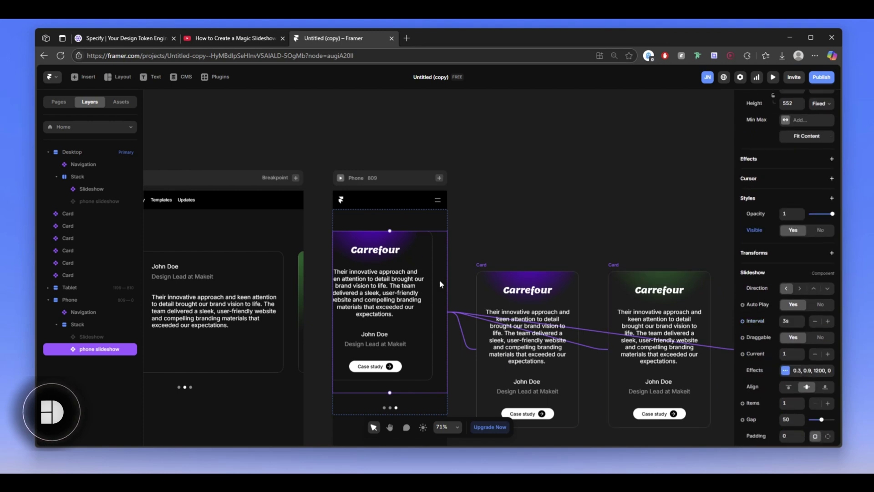
pyautogui.scroll(-1, 804, 328)
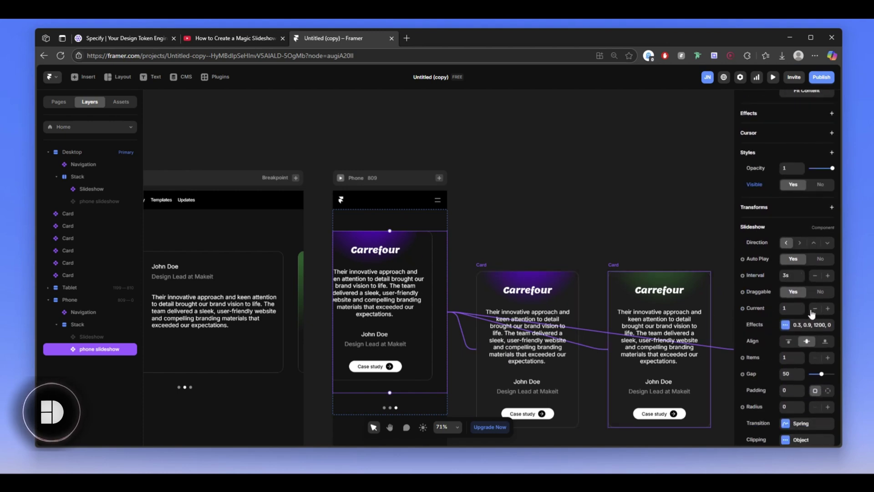
pyautogui.click(810, 310)
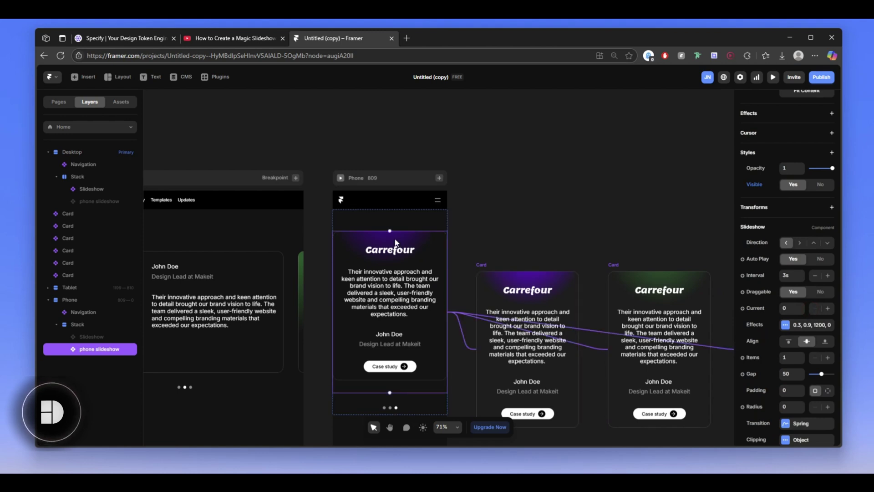
pyautogui.moveTo(391, 395); pyautogui.dragTo(391, 399)
pyautogui.scroll(2, 768, 243)
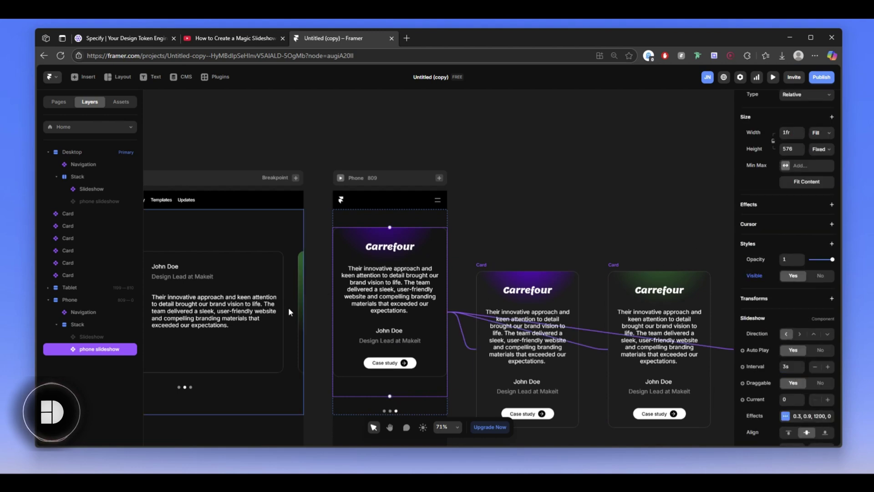
# Try a uniform padding of 20 on the Phone breakpoint's stack and reset it to 0
pyautogui.click(106, 325)
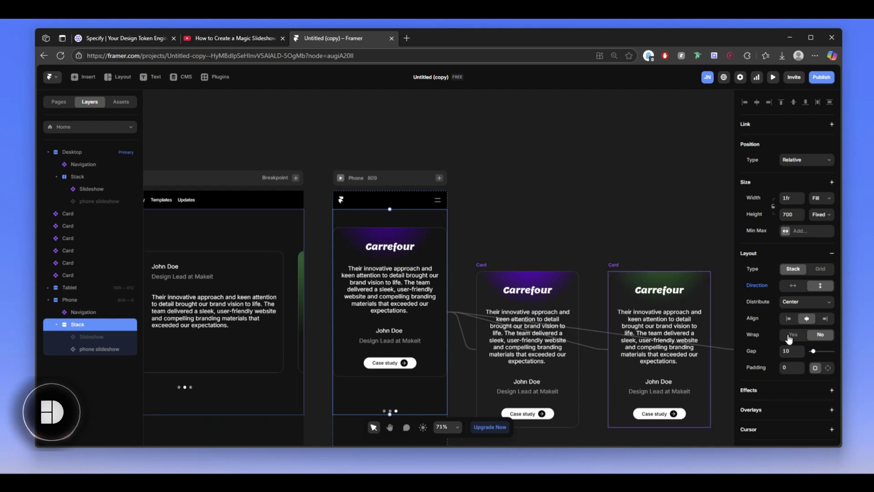
pyautogui.click(790, 373)
pyautogui.write('2')
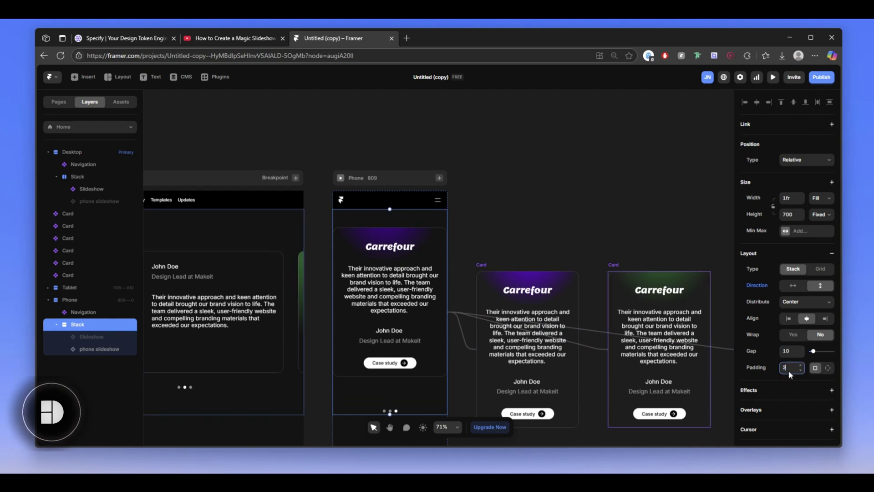
pyautogui.write('0')
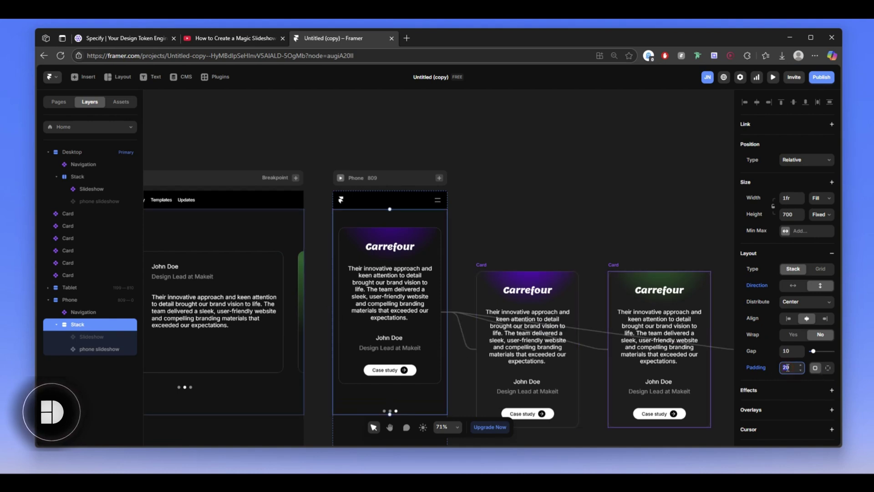
pyautogui.click(818, 371)
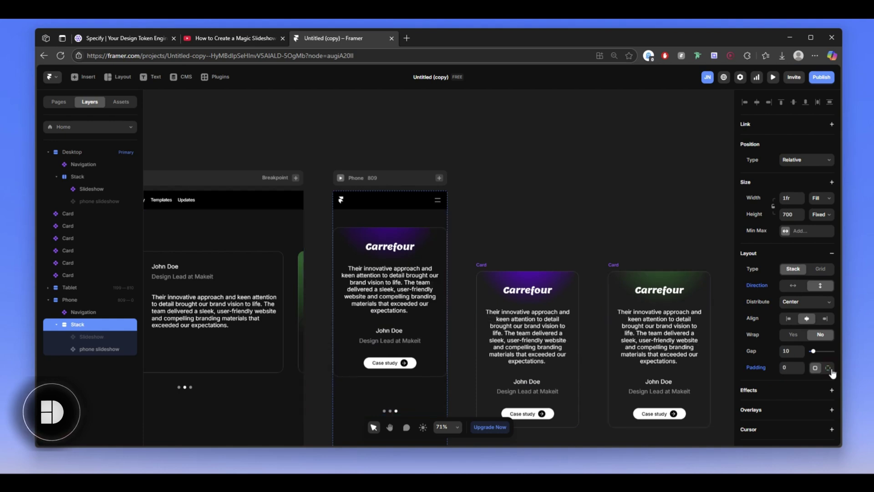
# Set individual padding on the Phone breakpoint's stack, with 24 on the right and 24 on the left
pyautogui.click(830, 368)
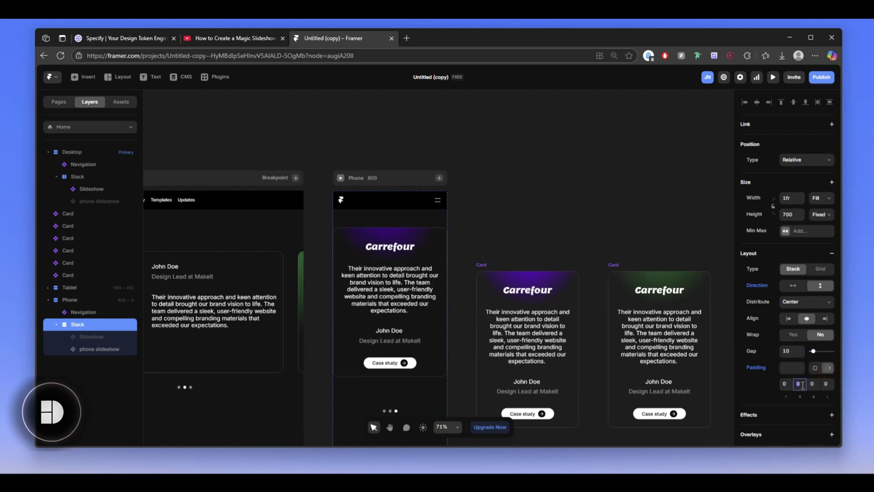
pyautogui.press('Tab')
pyautogui.press('Tab')
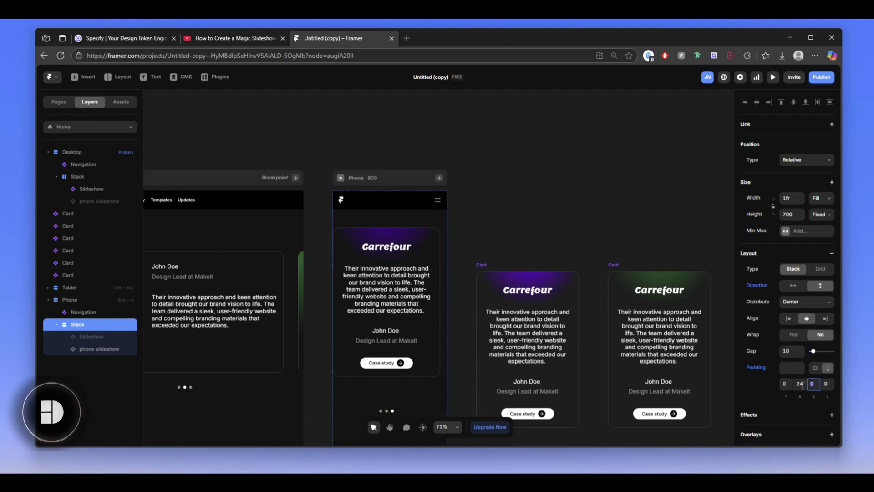
pyautogui.press('Return')
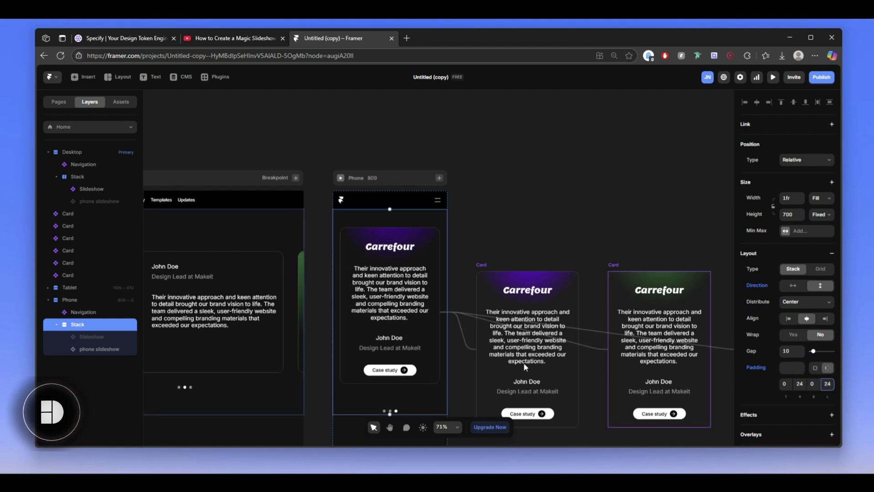
# Set the inset of the navigation dots to 6 on the Phone breakpoint's phone slideshow
pyautogui.scroll(-1, 380, 305)
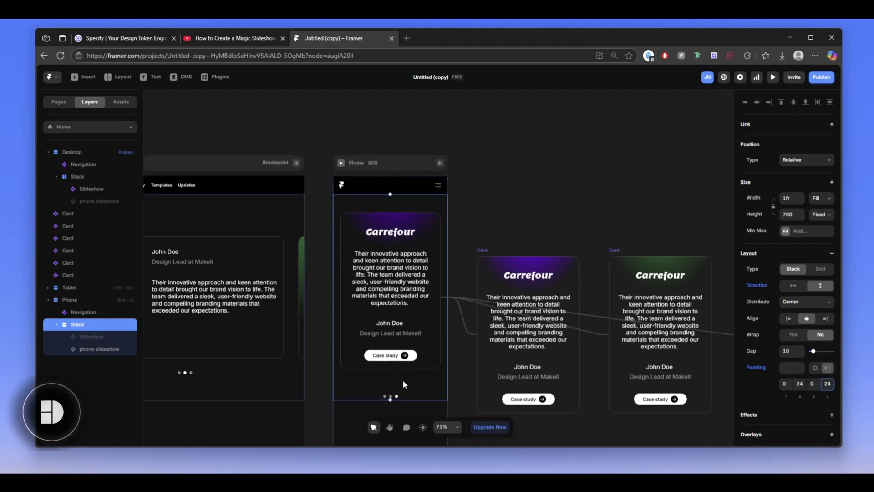
pyautogui.scroll(5, 392, 379)
pyautogui.scroll(-5, 392, 379)
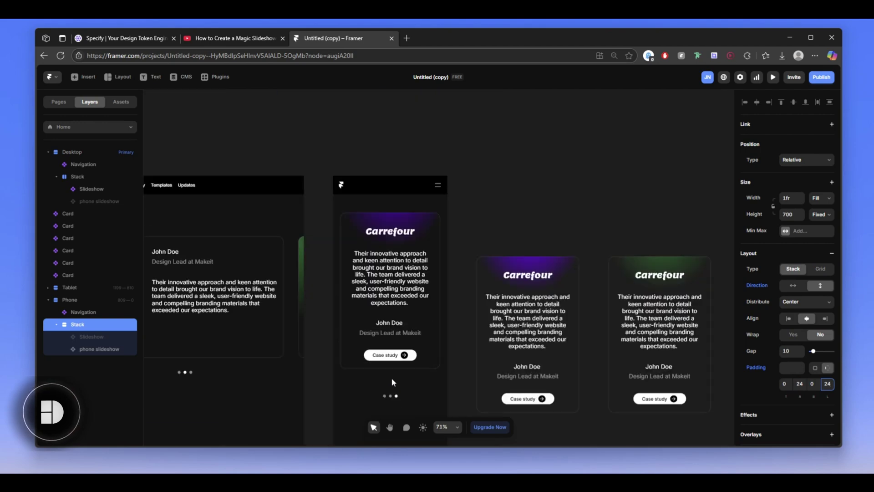
pyautogui.scroll(3, 388, 400)
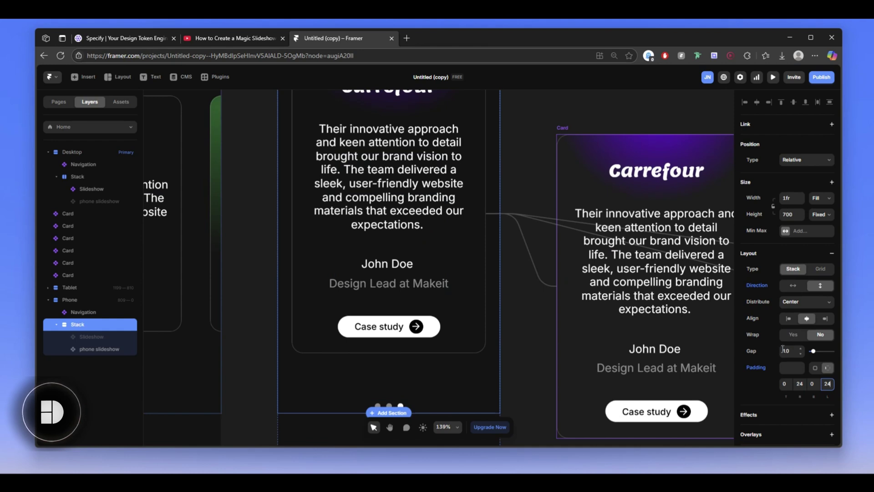
pyautogui.click(95, 349)
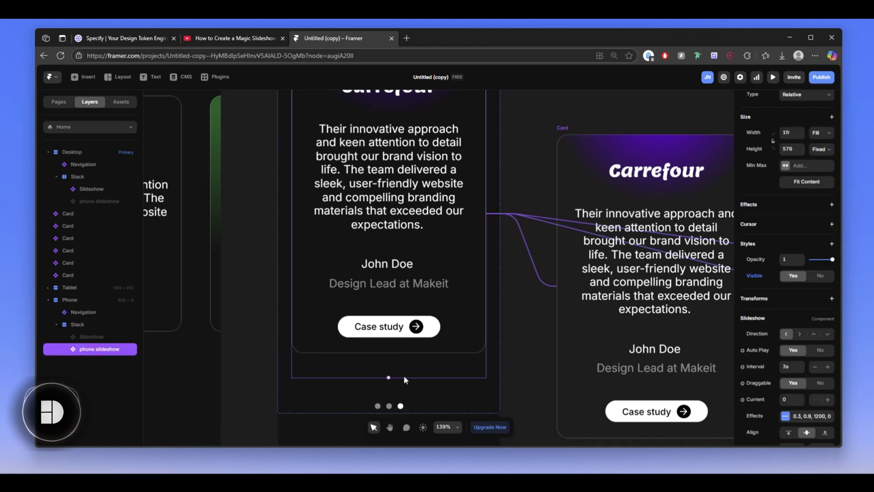
pyautogui.scroll(-4, 781, 294)
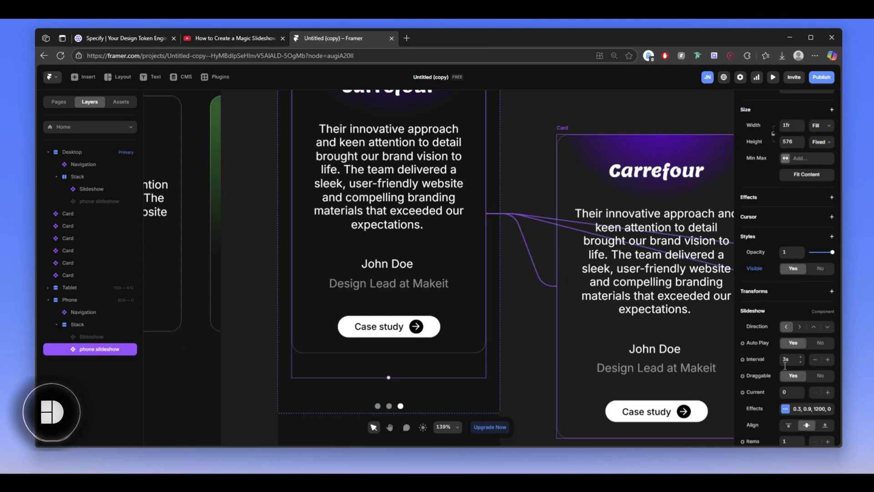
pyautogui.click(785, 388)
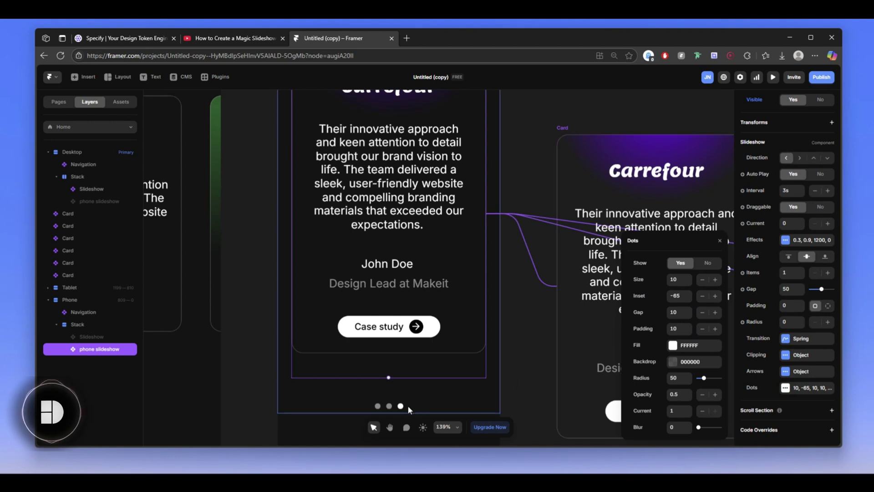
pyautogui.moveTo(688, 299); pyautogui.dragTo(688, 264)
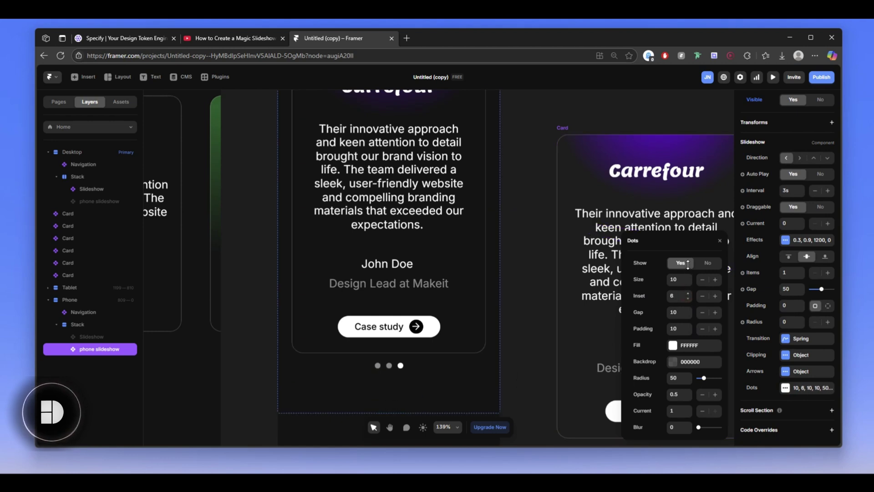
pyautogui.scroll(-5, 412, 329)
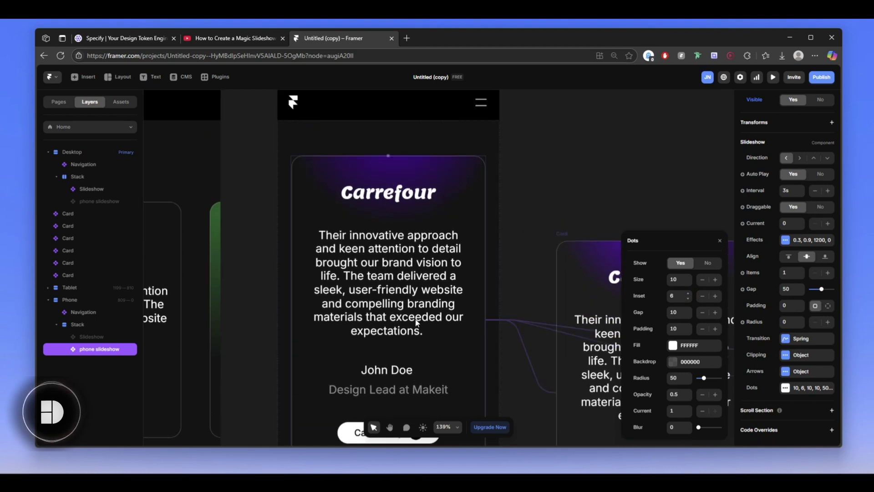
pyautogui.click(455, 313)
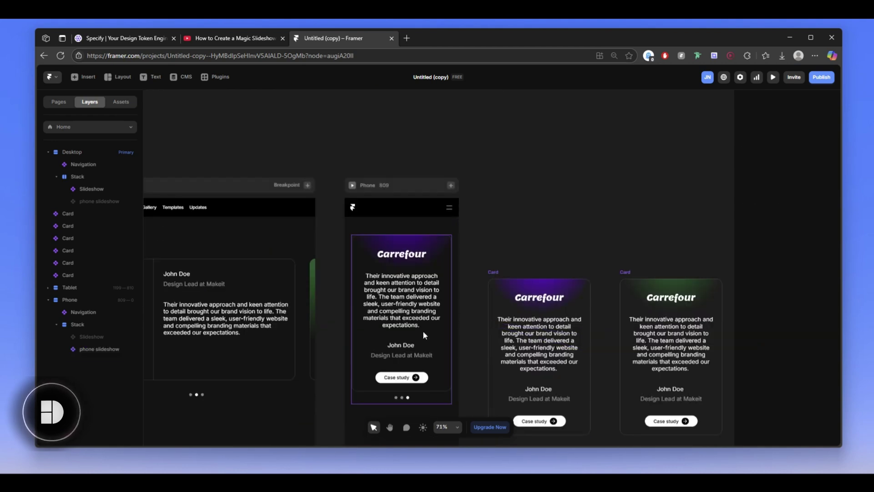
# Preview the Phone breakpoint, swipe through the slideshow cards in both directions, and return to the canvas
pyautogui.click(353, 185)
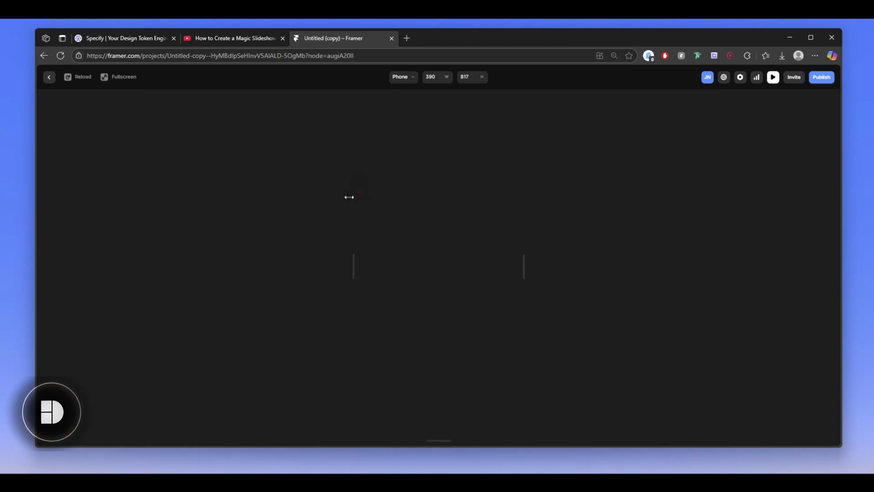
pyautogui.moveTo(483, 286); pyautogui.dragTo(396, 293)
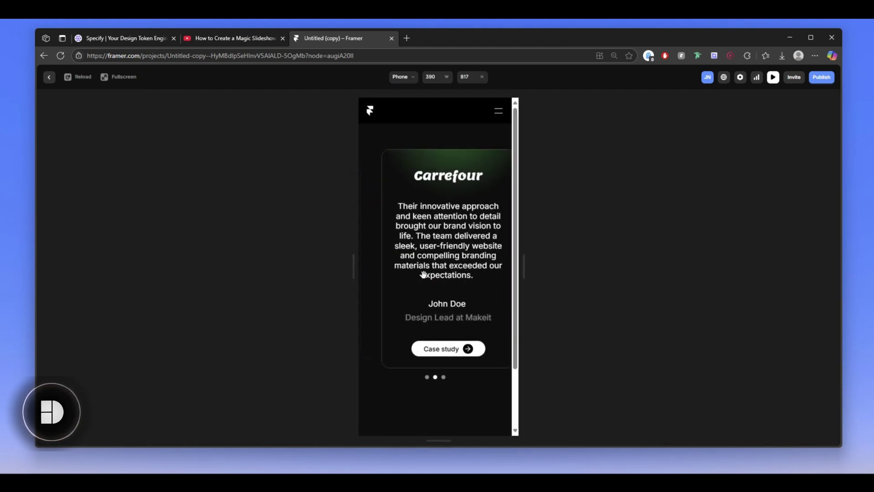
pyautogui.moveTo(435, 261); pyautogui.dragTo(385, 238)
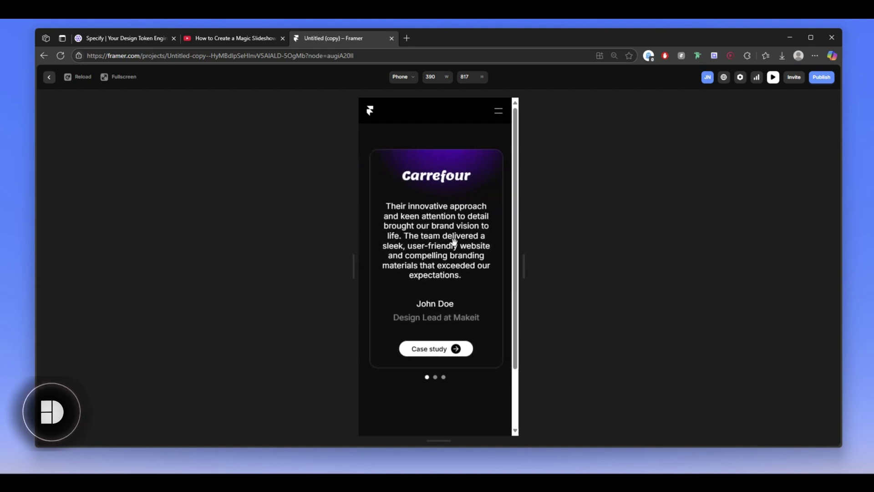
pyautogui.moveTo(455, 240); pyautogui.dragTo(556, 250)
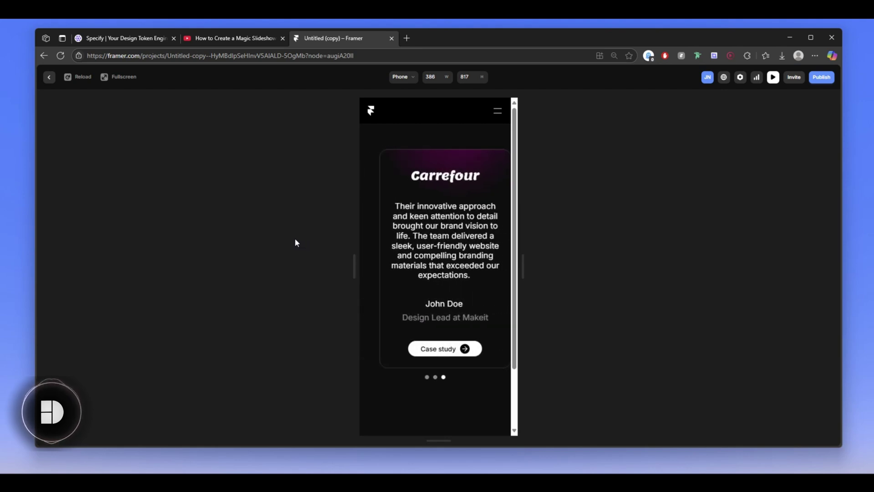
pyautogui.click(48, 79)
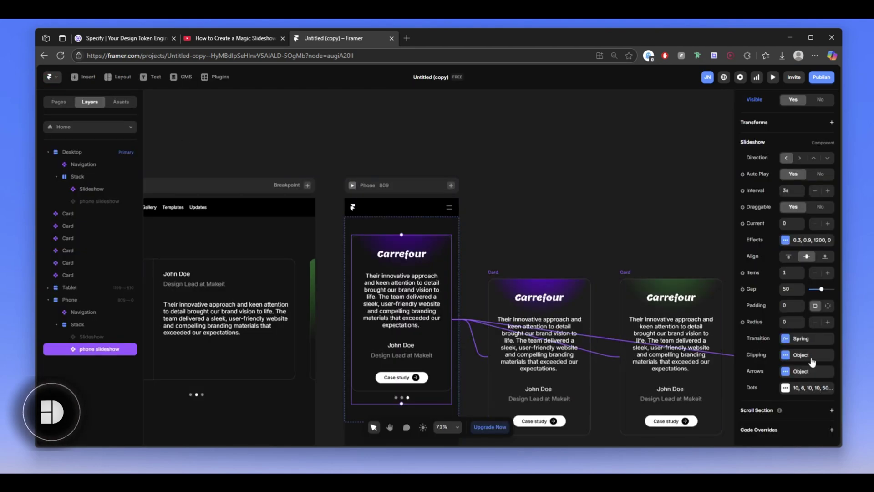
pyautogui.scroll(2, 805, 305)
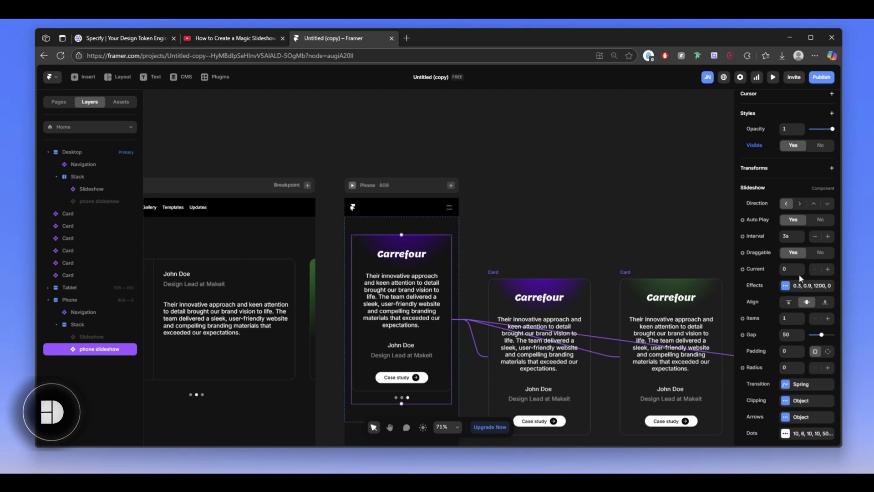
pyautogui.scroll(-2, 806, 275)
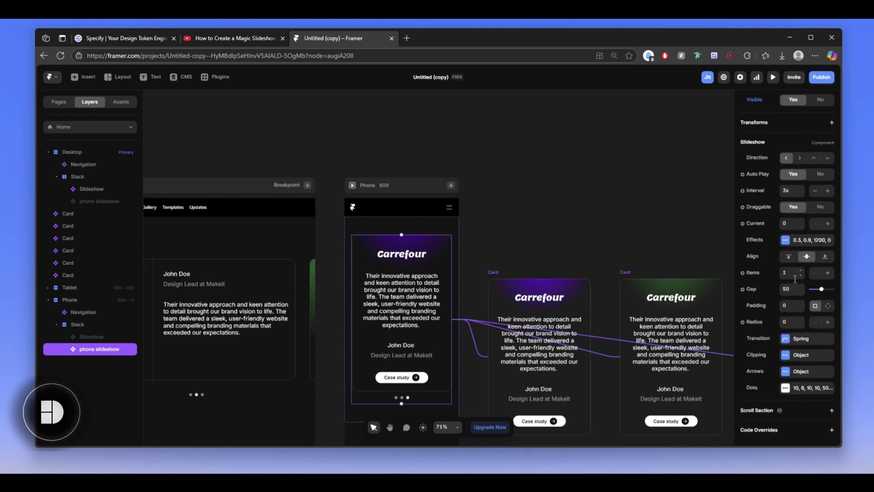
pyautogui.scroll(-3, 422, 351)
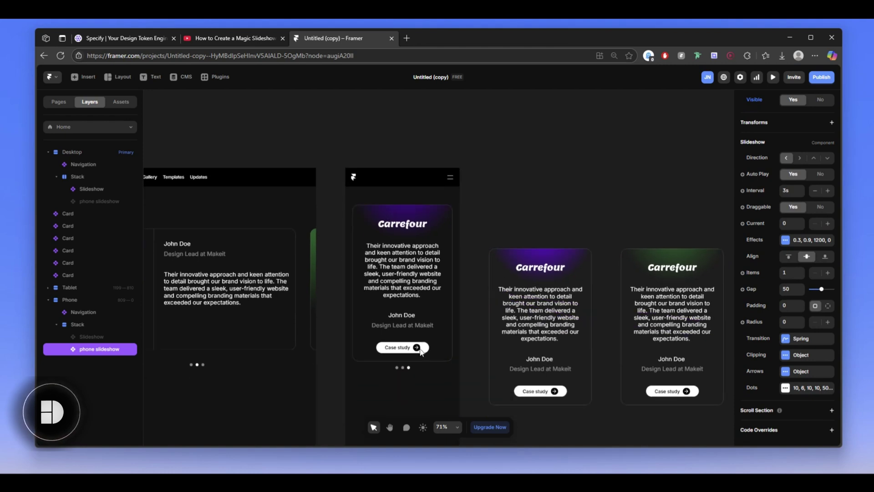